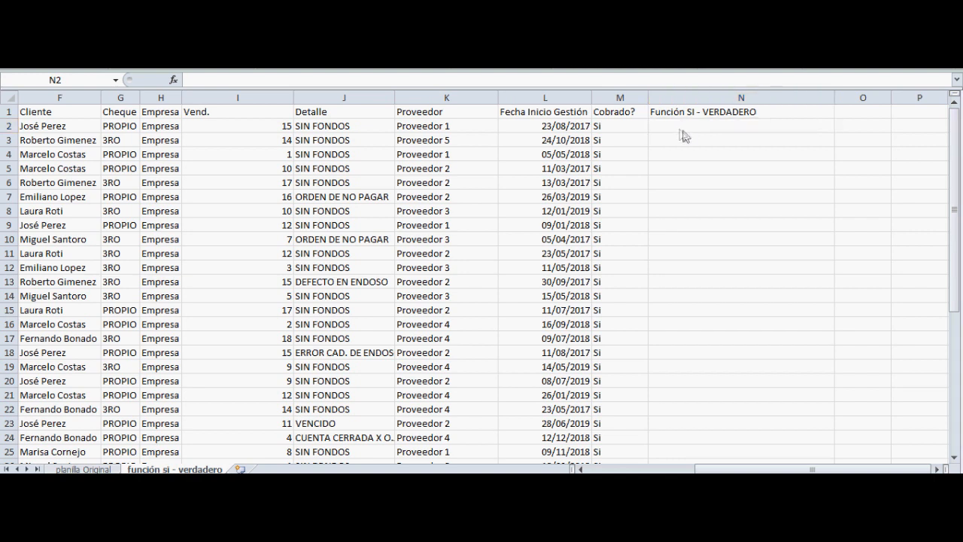
Enter the formula =SI(J2="SIN FONDOS";"Transacción fallida") in cell N2
click(696, 124)
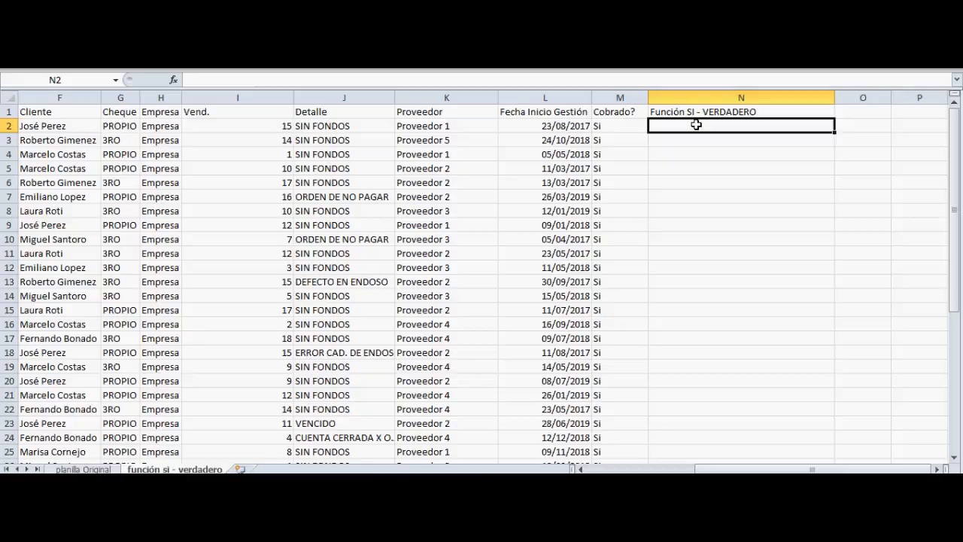
scroll(742, 206, left, 1)
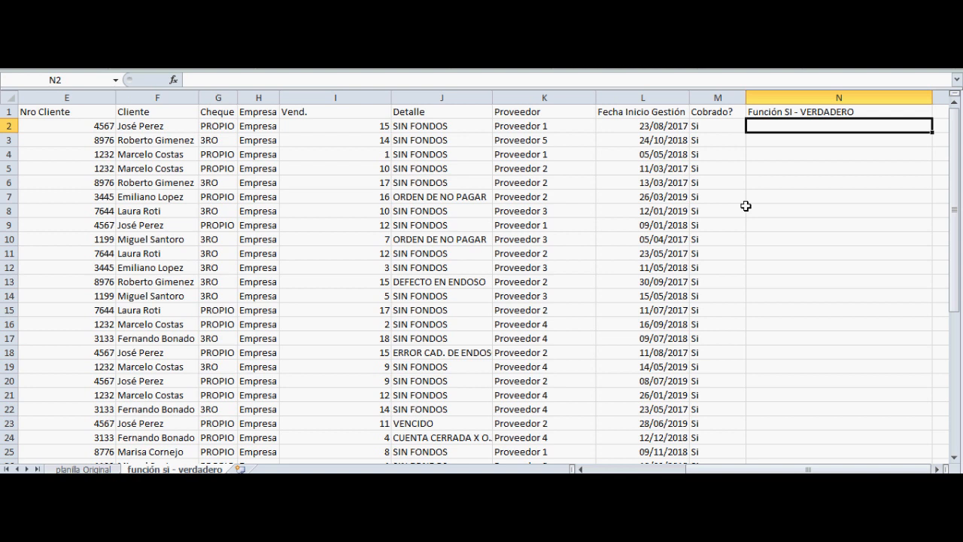
text(=si)
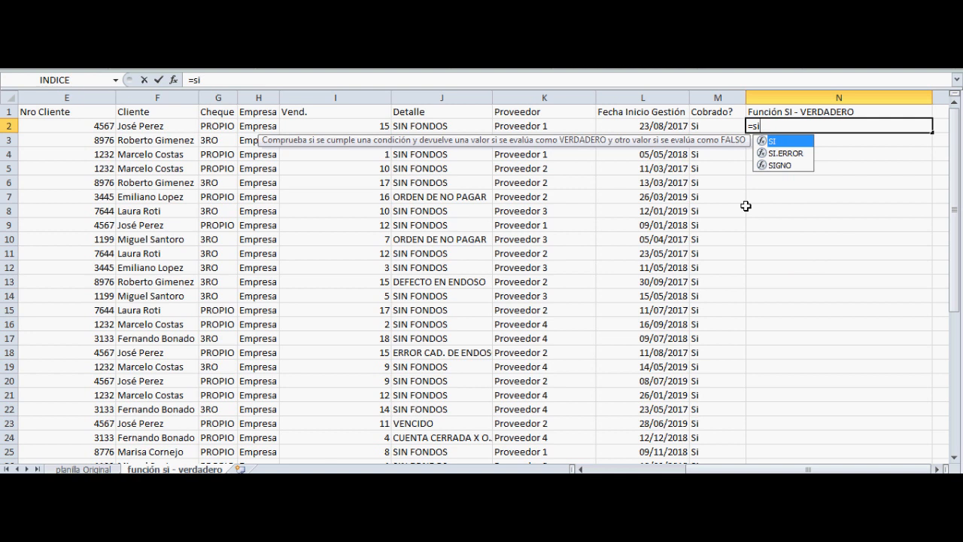
text(()
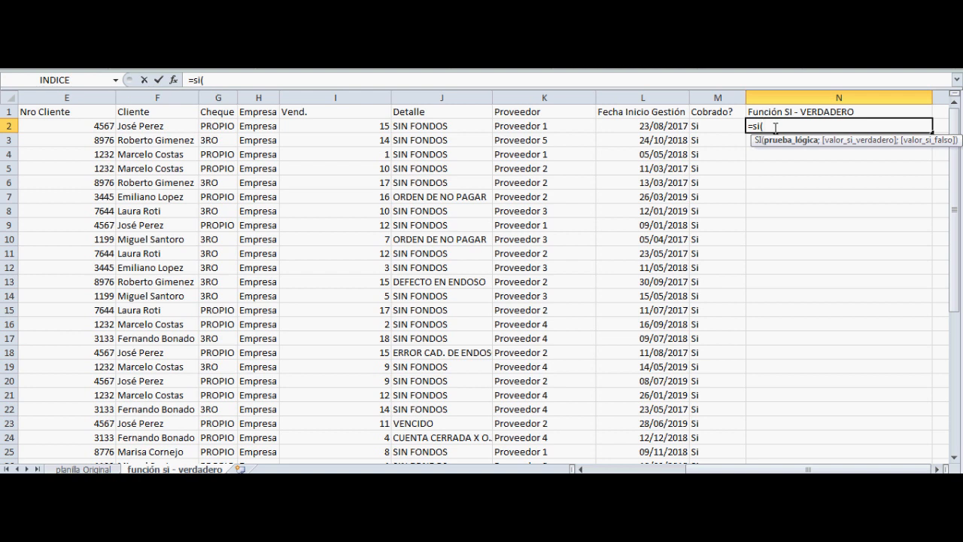
click(463, 126)
text(="SIN FONDOS)
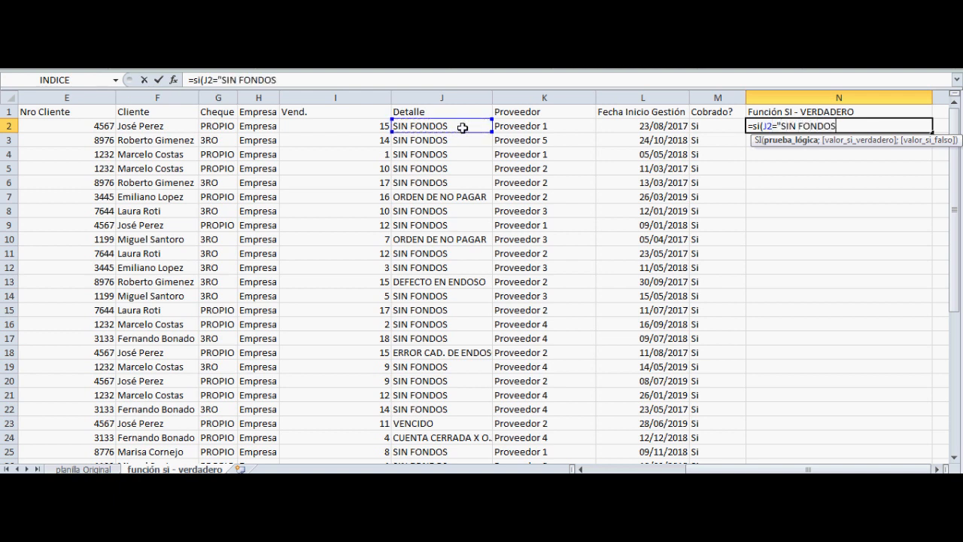
text(";)
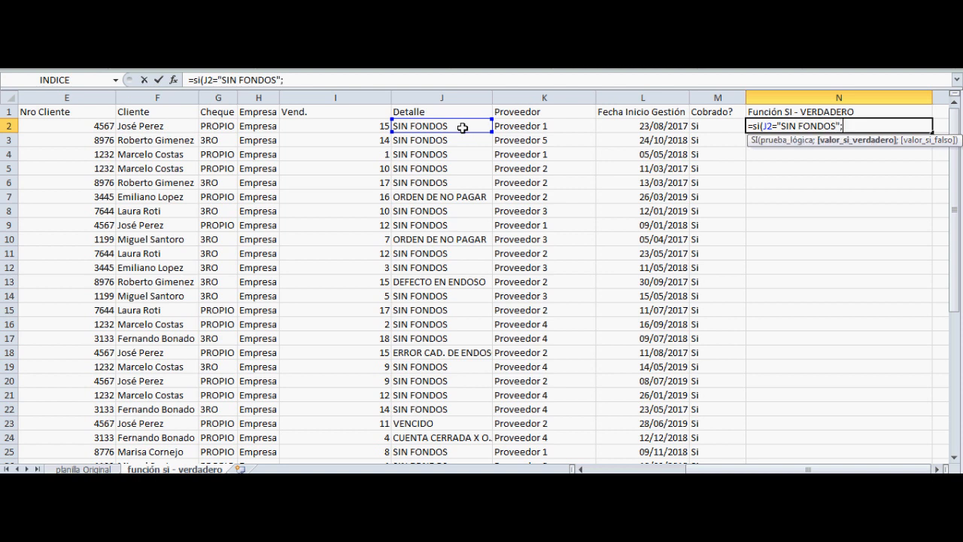
text("Transacción fallida")
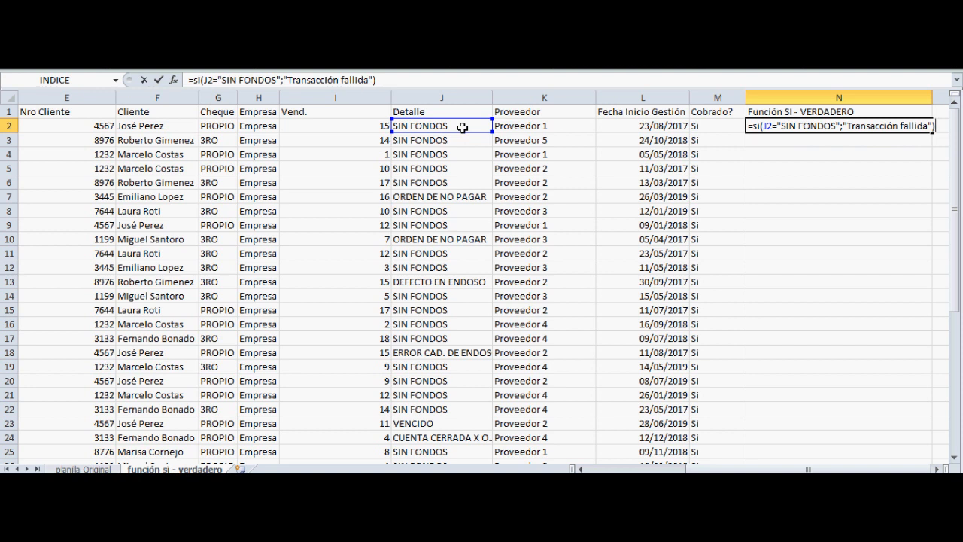
key(Return)
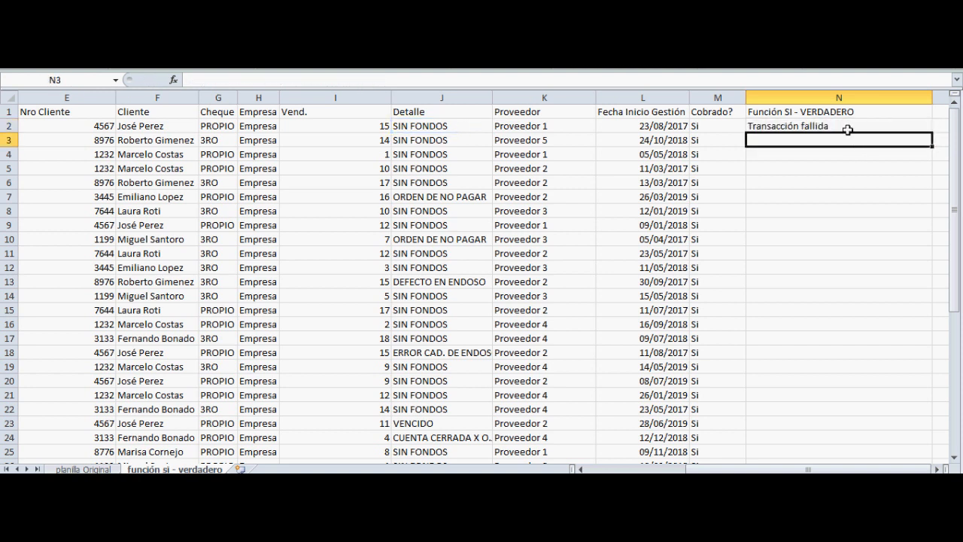
Fill the formula in N2 down through N42 and check the first results against the Detalle column
click(849, 129)
drag(932, 135, 880, 439)
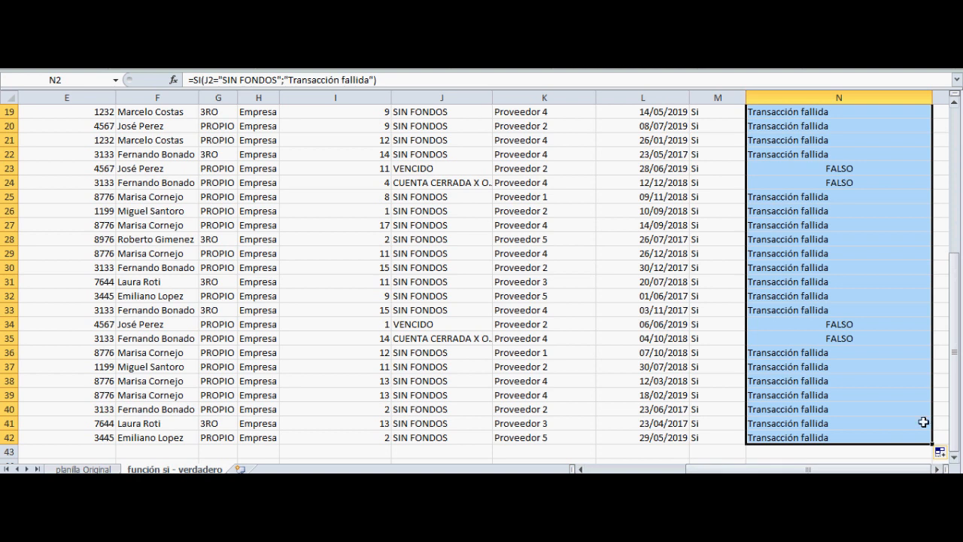
scroll(639, 230, up, 5)
scroll(780, 129, up, 1)
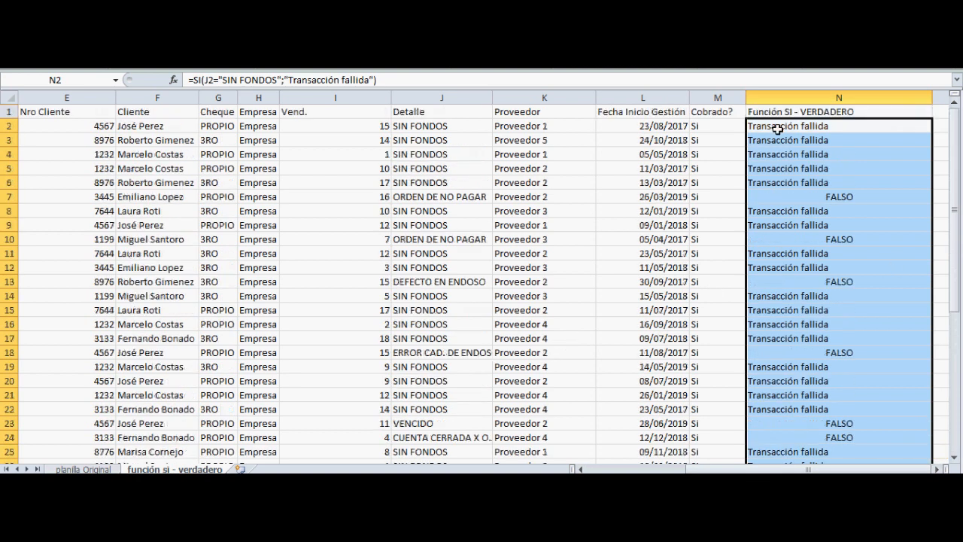
click(437, 126)
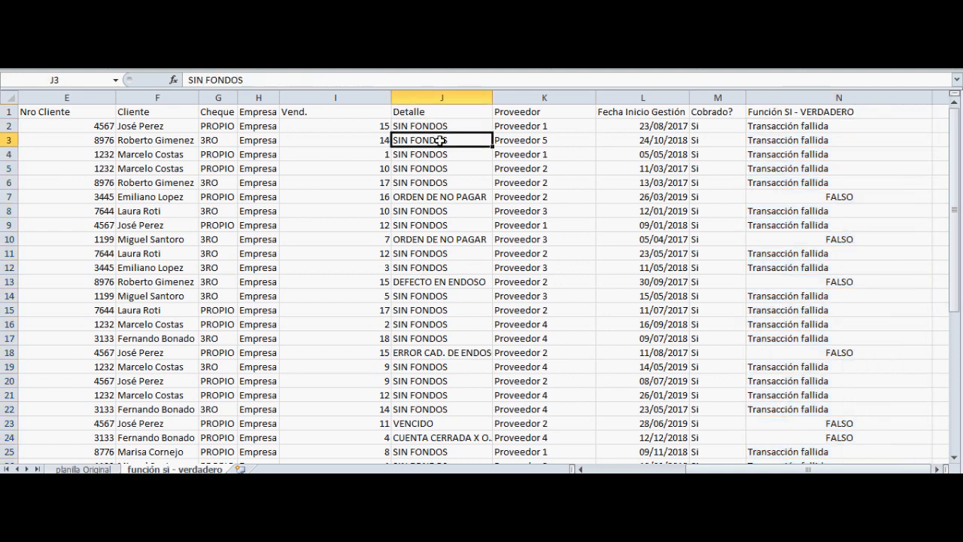
click(790, 128)
click(794, 143)
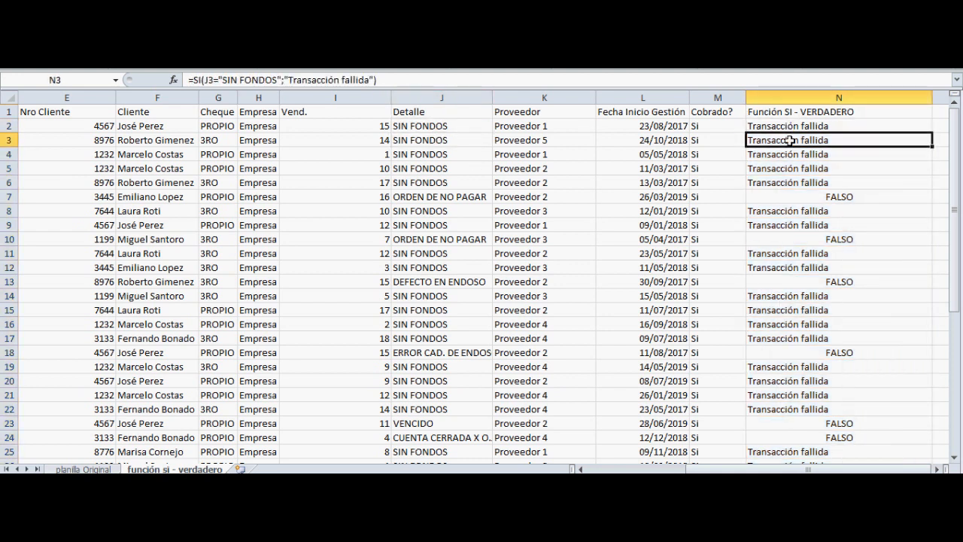
click(793, 155)
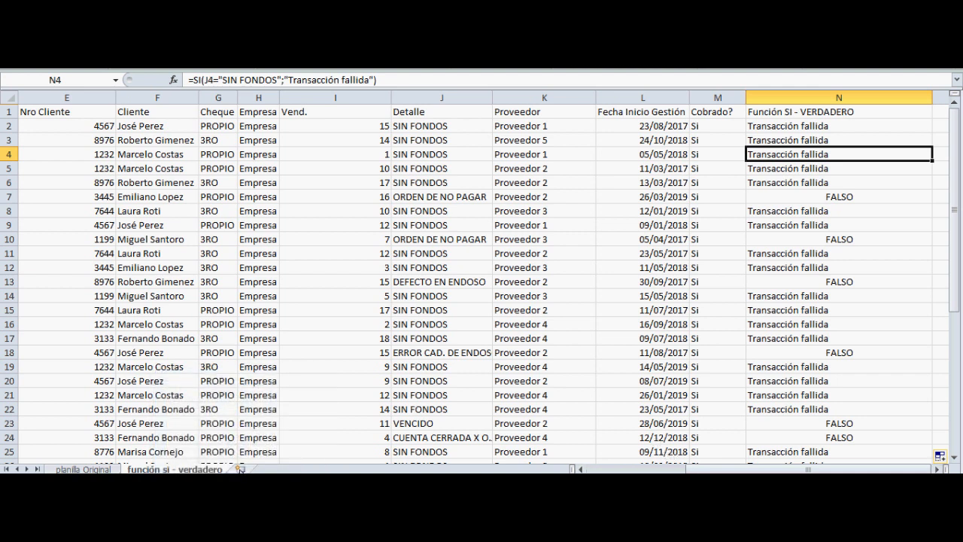
Copy the whole table into a new sheet starting at A1 and fit column N's width to its contents
click(70, 112)
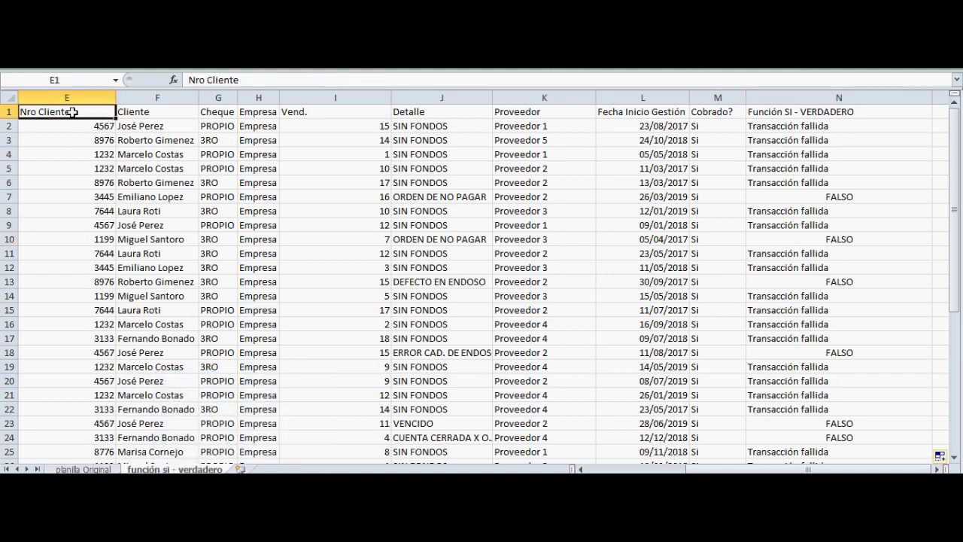
key(ctrl+a)
key(ctrl+c)
scroll(71, 113, down, 6)
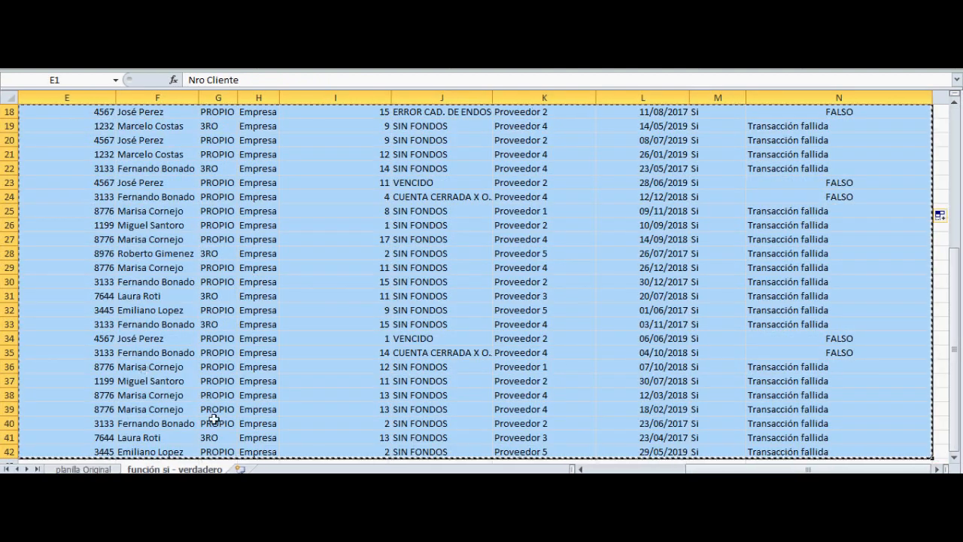
click(241, 468)
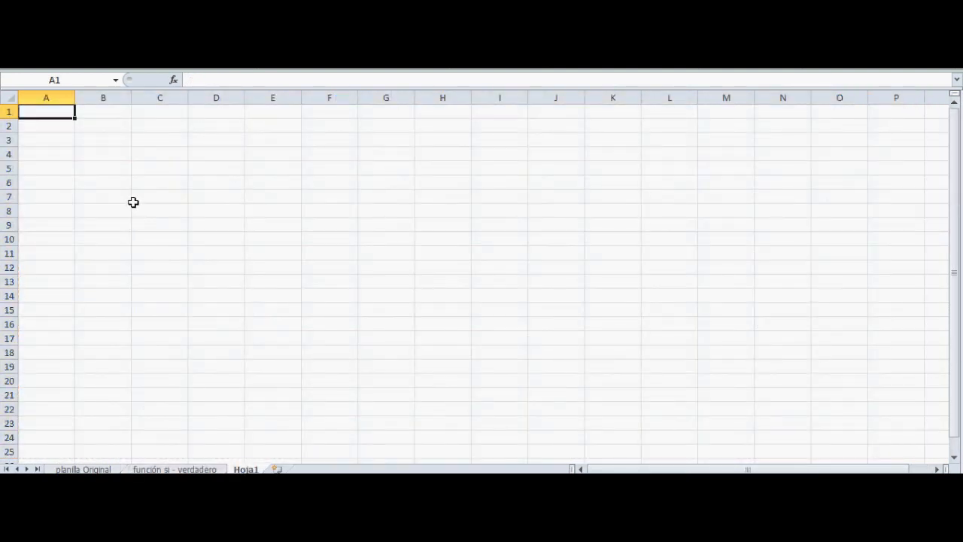
key(ctrl+v)
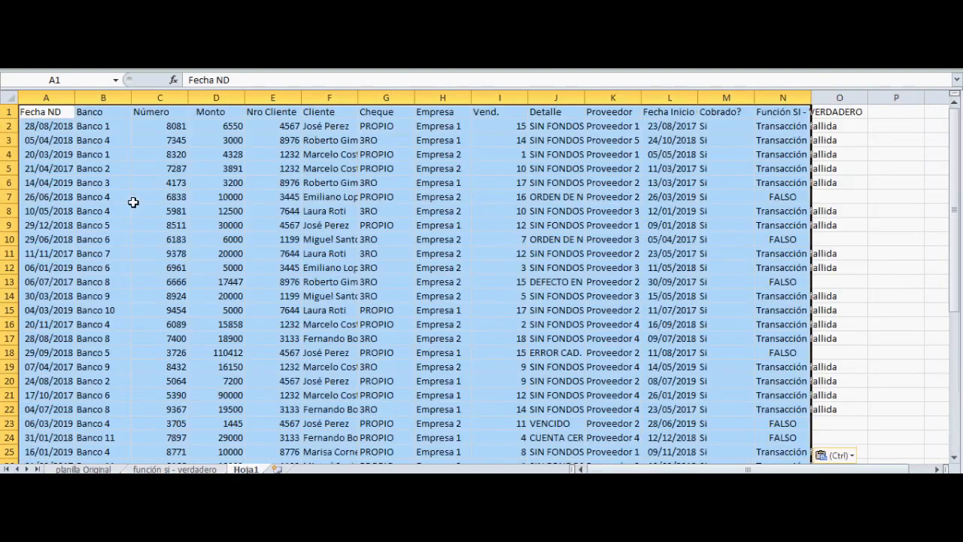
double_click(811, 97)
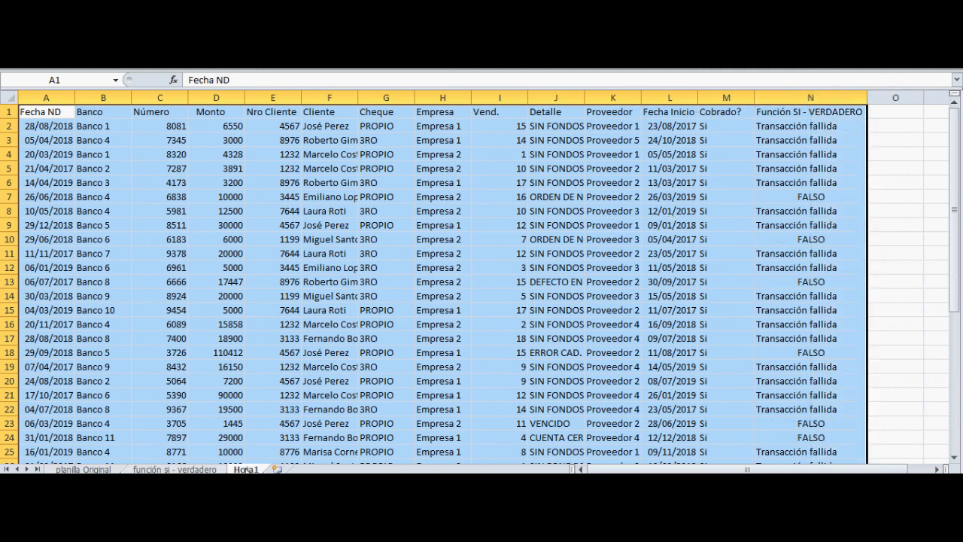
Rename the new sheet as "función si - ver-fals"
right_click(246, 468)
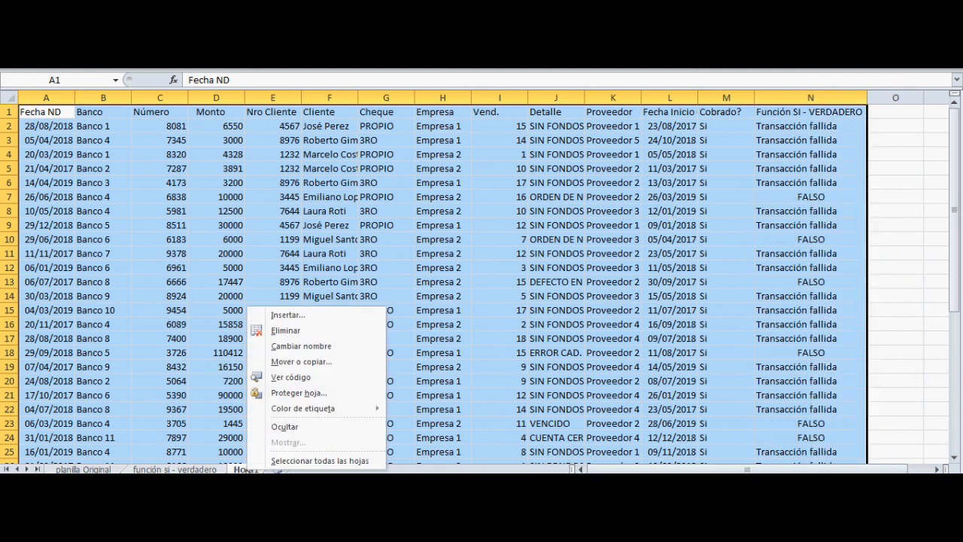
click(318, 345)
text(función)
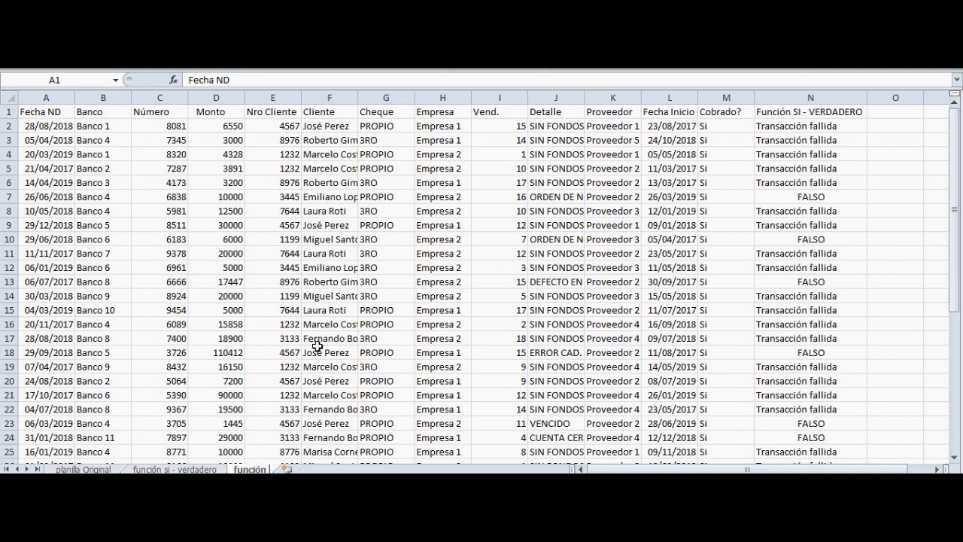
text( si - ver-fals)
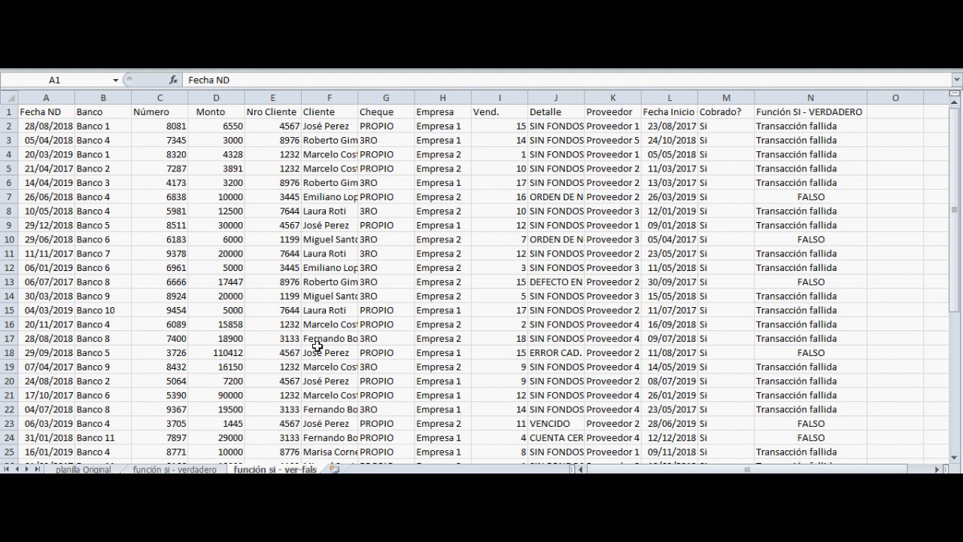
Copy the header "Función SI - VERDADERO" from N1 into O1 and fit column O's width to it
key(ctrl+a)
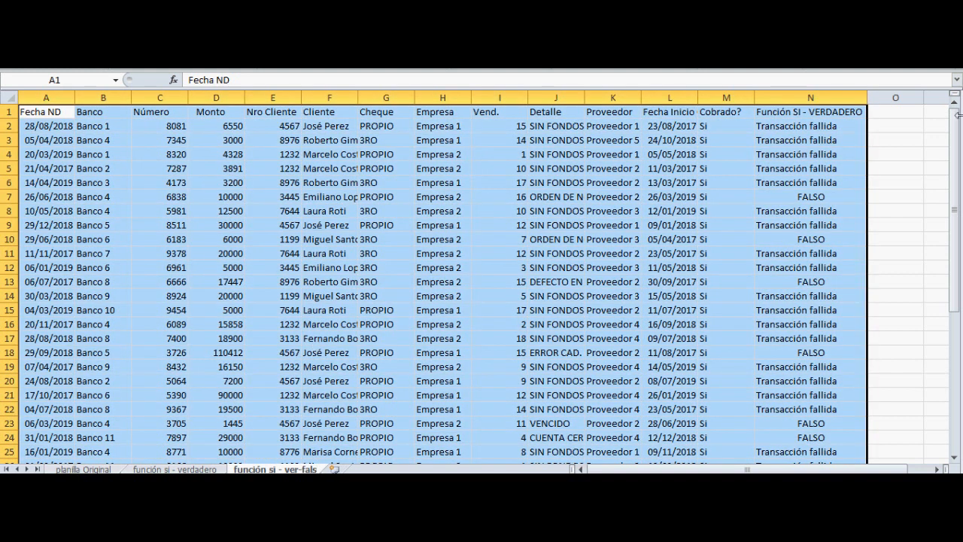
click(890, 111)
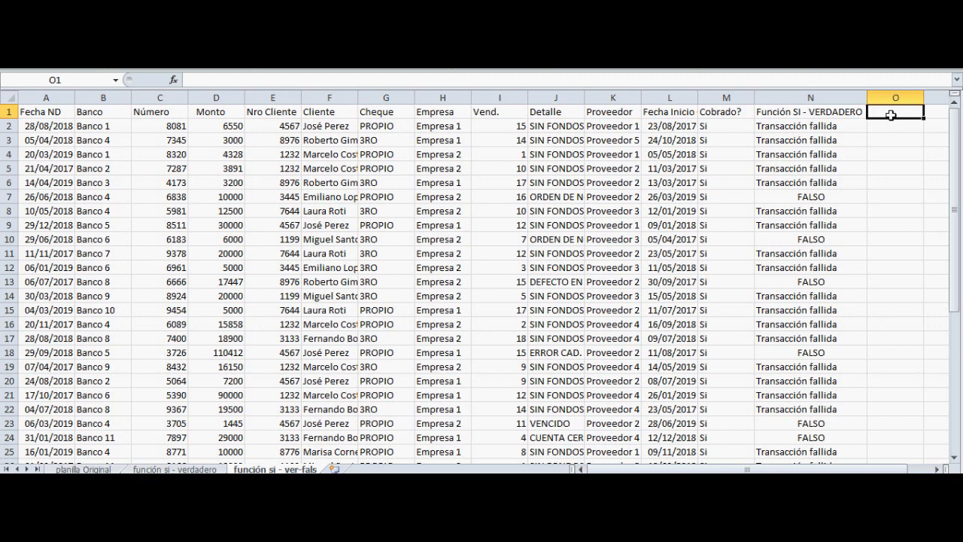
click(828, 112)
key(ctrl+c)
click(890, 113)
key(ctrl+v)
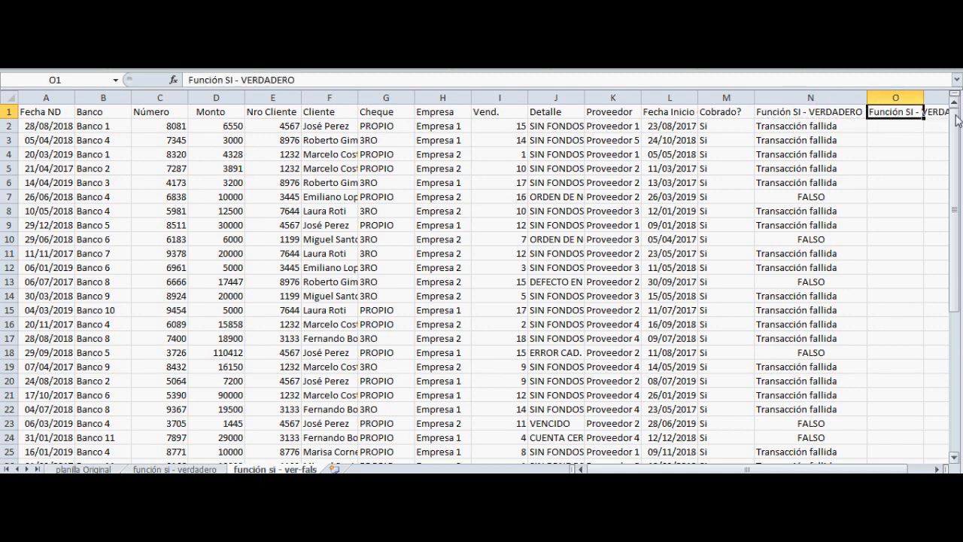
double_click(924, 97)
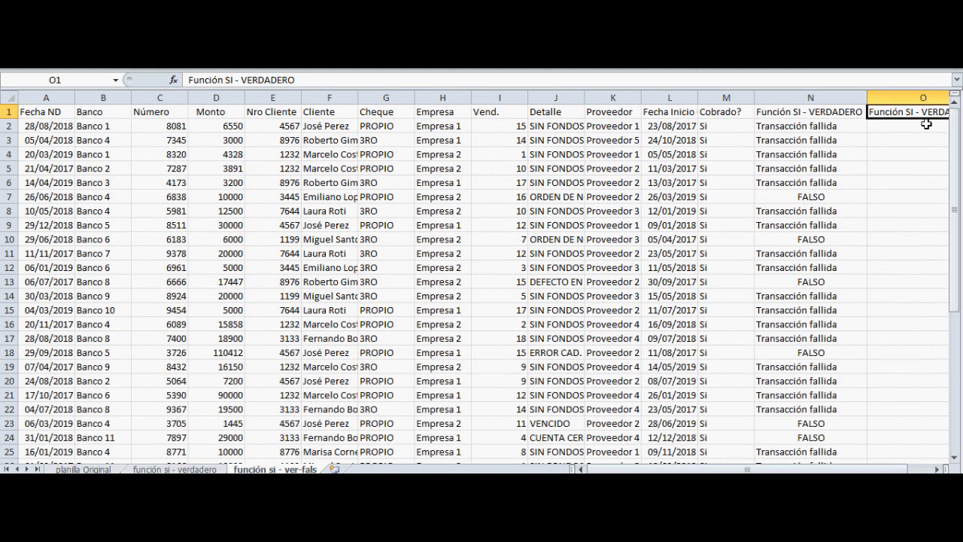
key(Right)
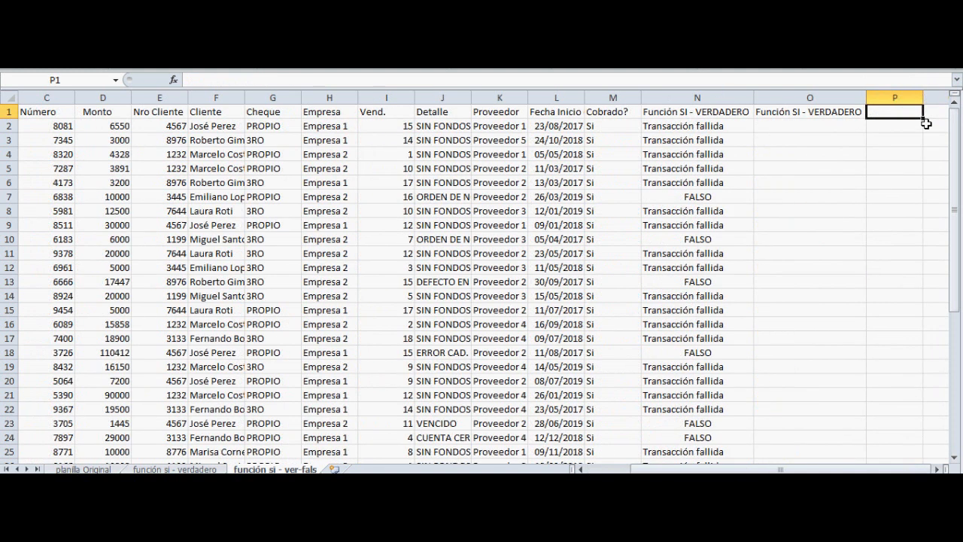
key(Left)
key(Left)
key(Left)
key(Left)
key(Left)
key(Left)
key(Down)
key(Right)
Start an SI formula in O2 whose logical test is J2="SIN FONDOS"
key(Right)
key(Right)
key(Right)
key(Left)
key(Left)
key(Down)
key(Down)
key(Down)
key(Down)
key(Left)
key(Left)
key(Right)
key(Right)
key(Right)
key(Right)
key(Right)
key(Up)
key(Up)
key(Up)
key(Up)
key(Up)
text(=)
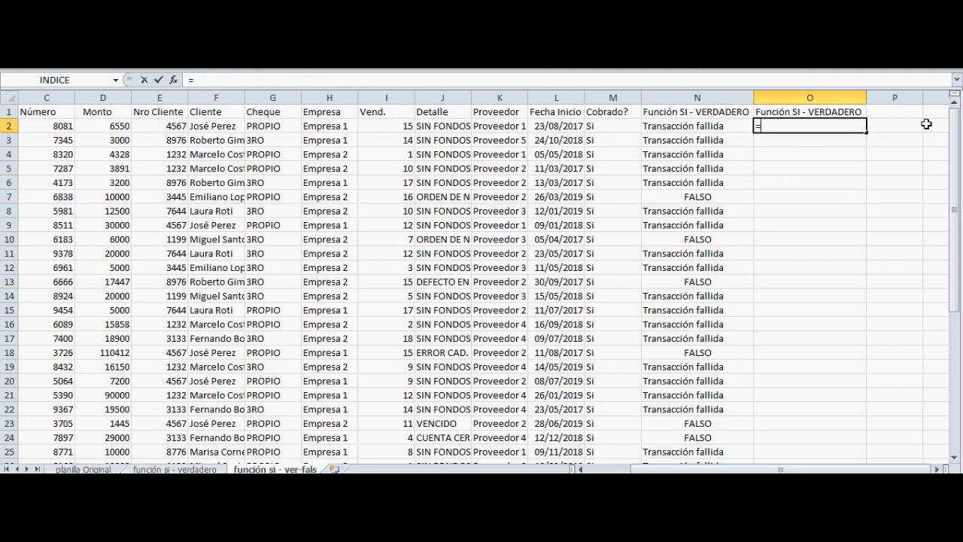
text(si())
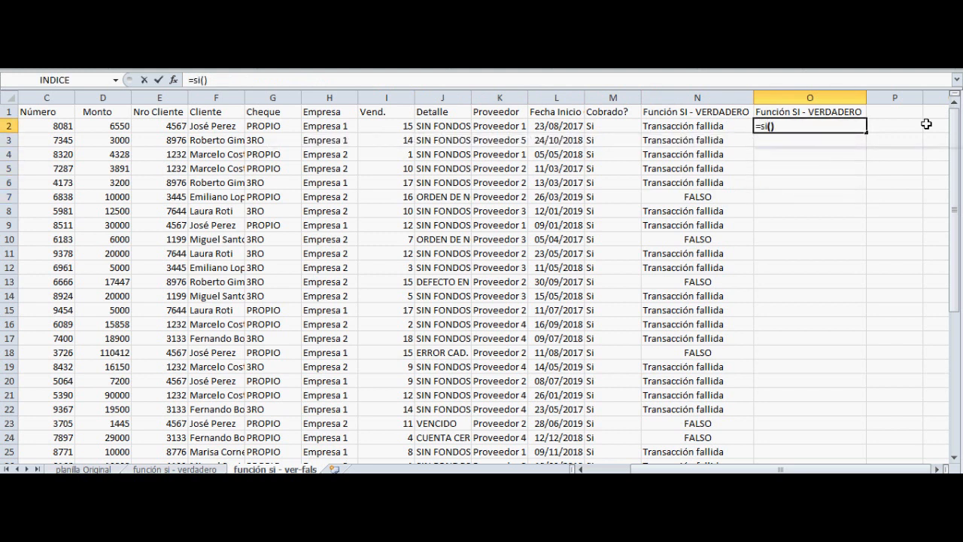
key(BackSpace)
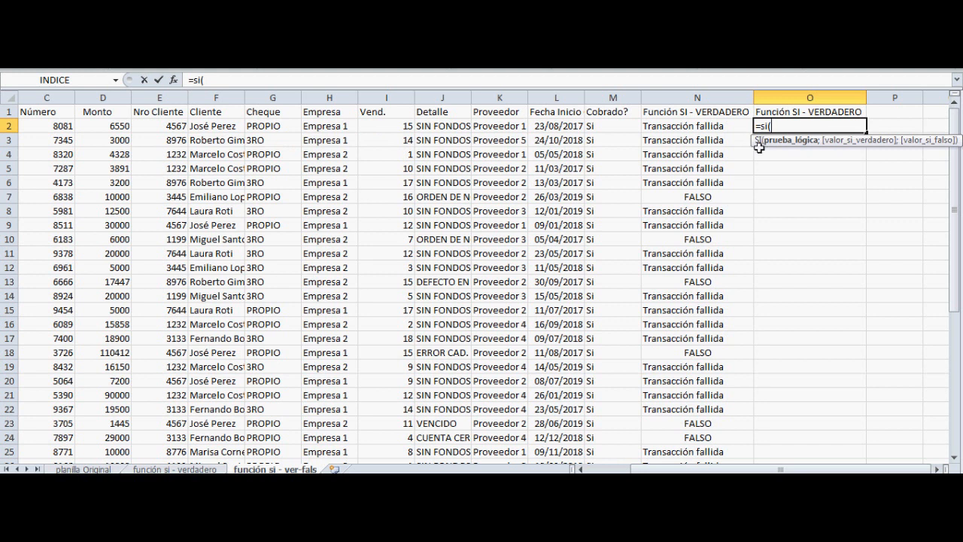
click(443, 127)
text(="SIN FONDOS")
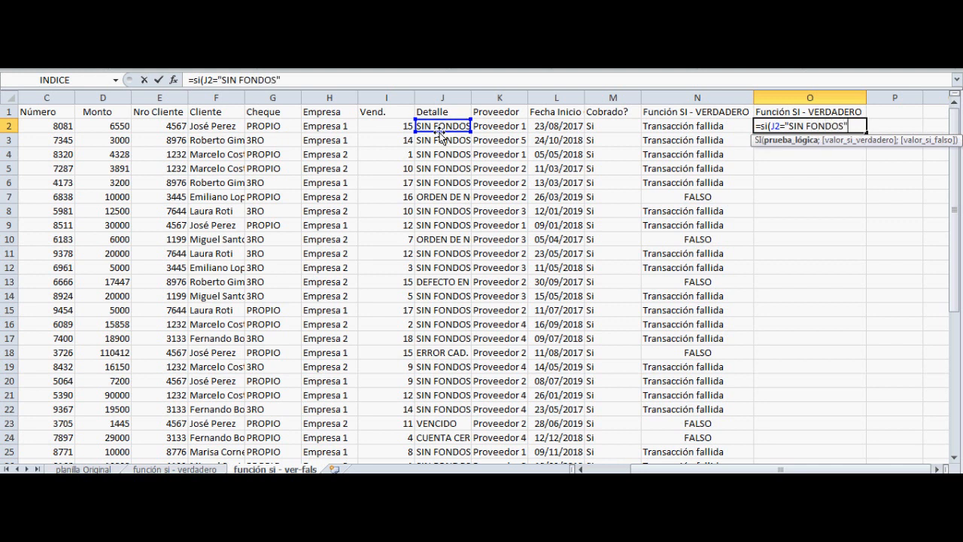
text(;)
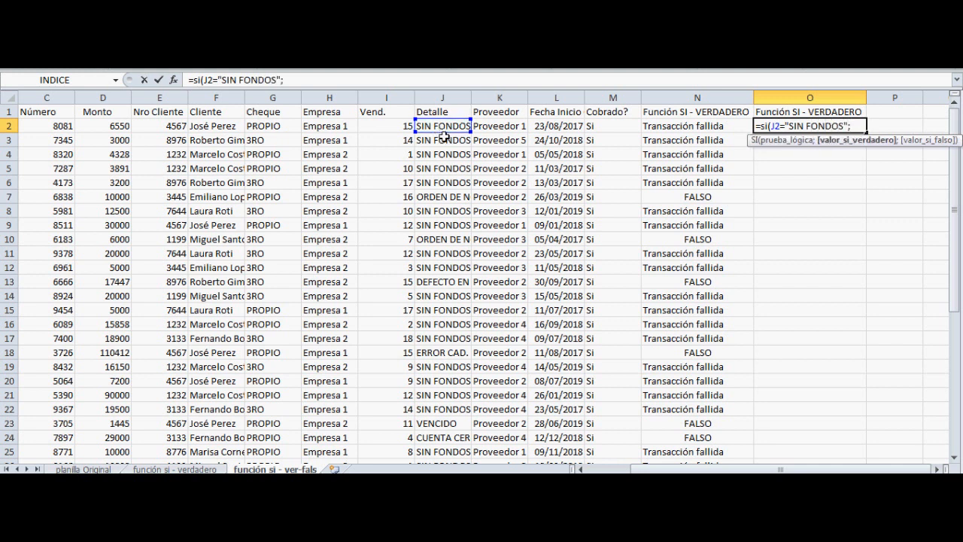
text("Transacción )
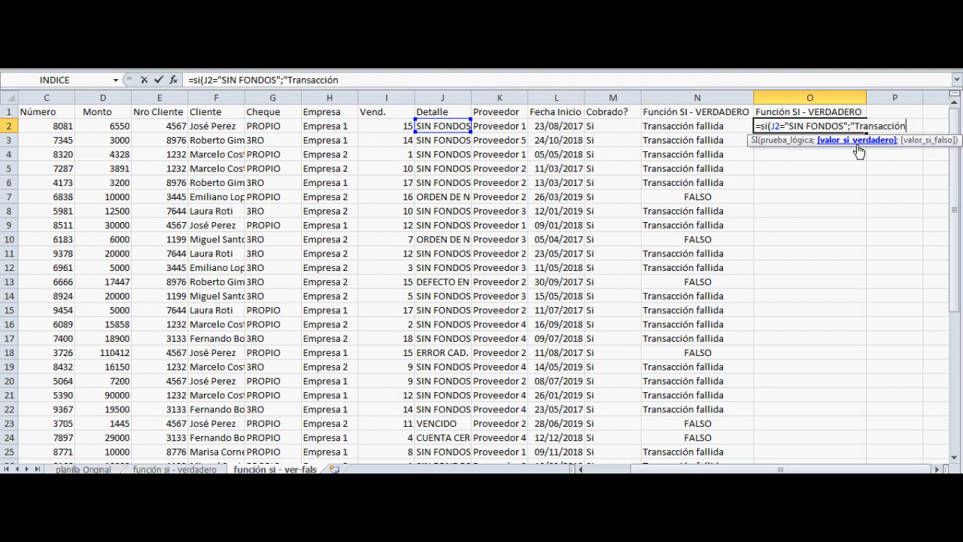
text(fallida";)
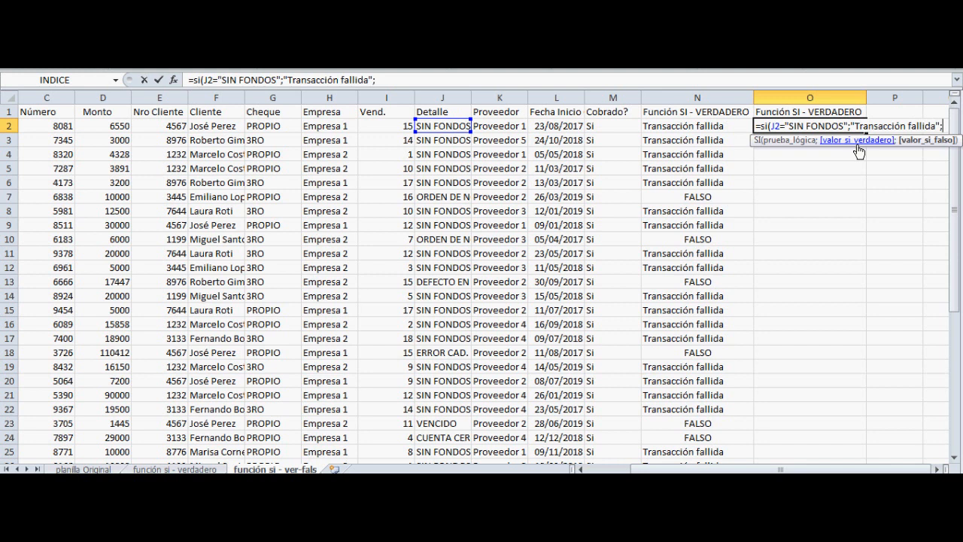
Complete the O2 formula with "Transacción fallida" as the true value and J2 as the false value
click(442, 127)
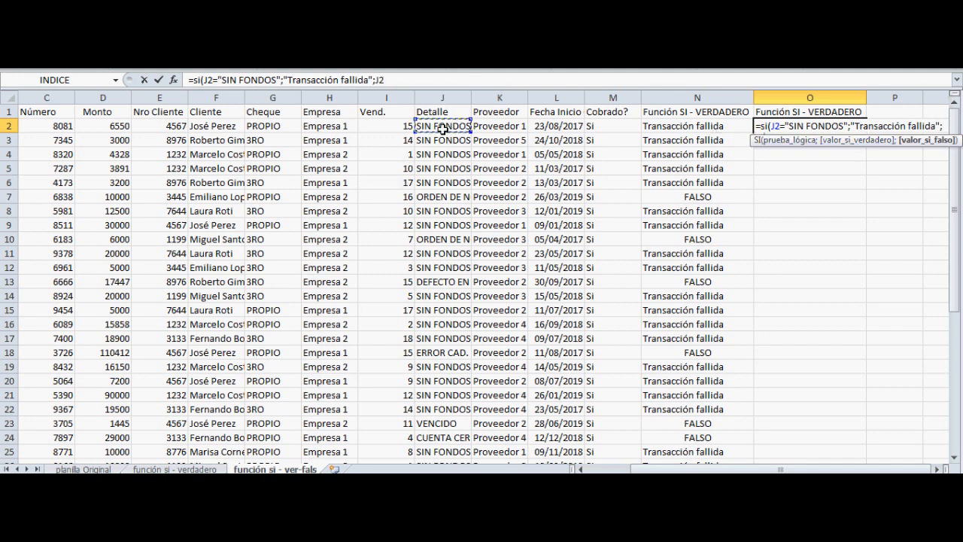
text())
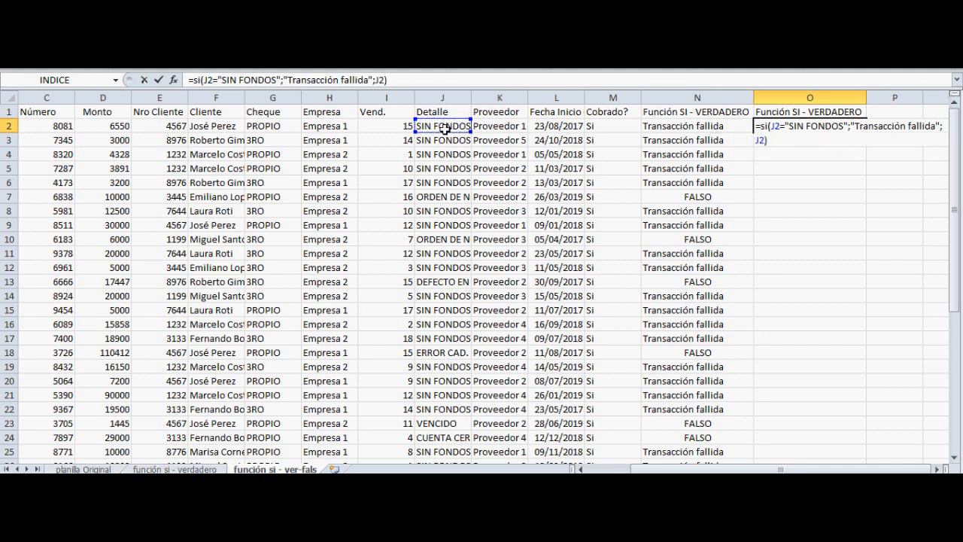
key(Return)
key(Up)
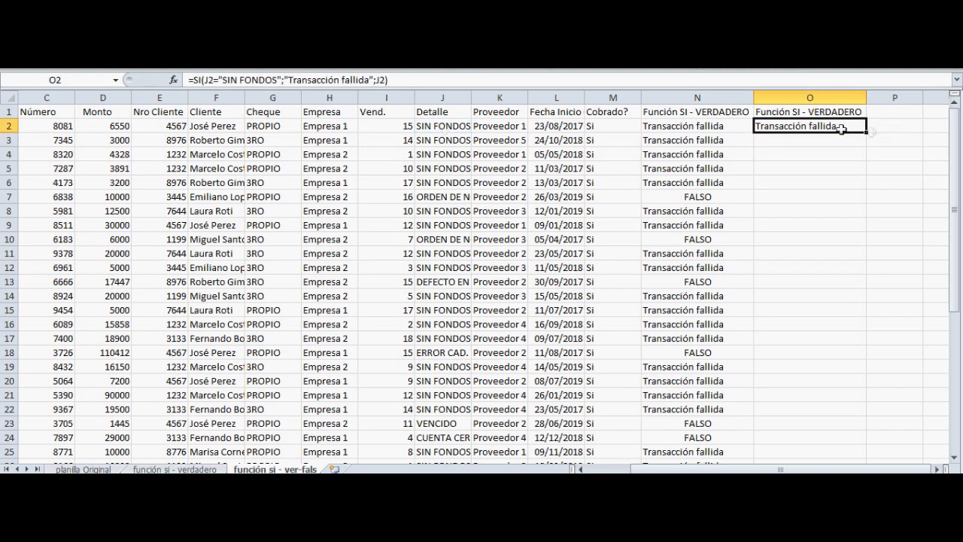
Fill the O2 formula down through O42 and check the results in O2 and O7
drag(867, 131, 817, 441)
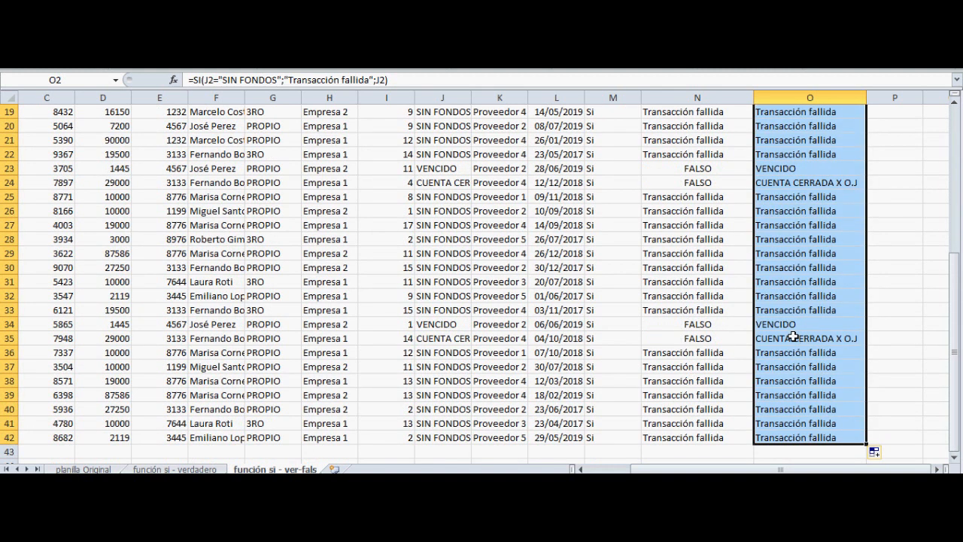
scroll(682, 259, up, 6)
click(806, 127)
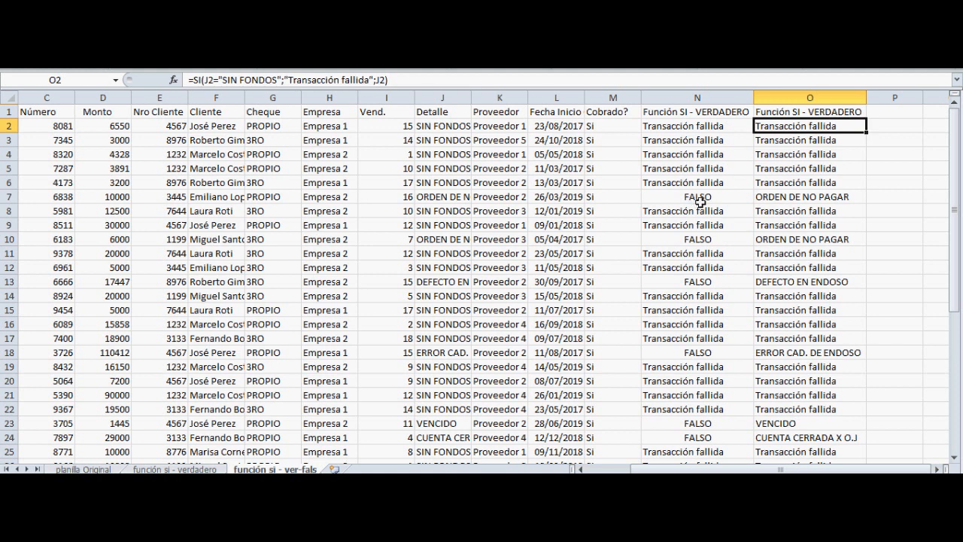
click(794, 196)
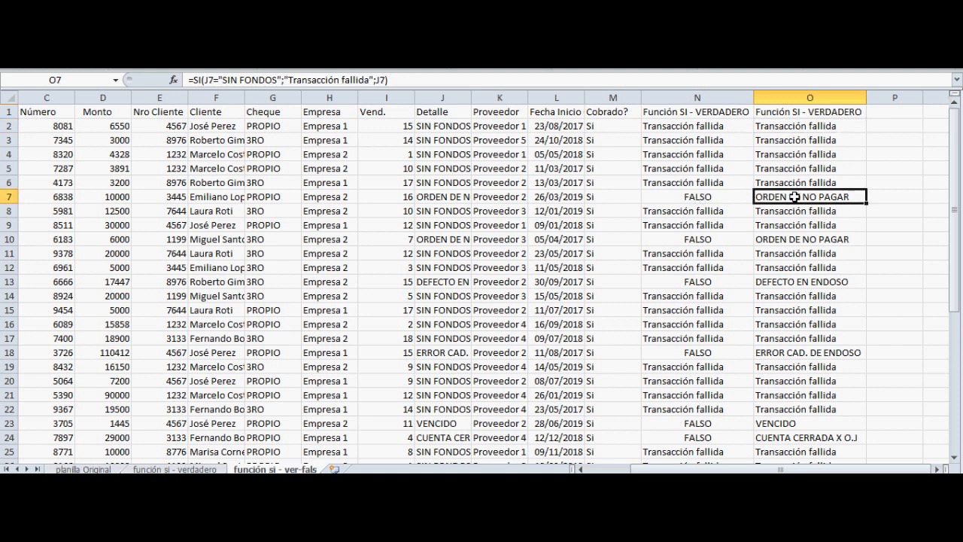
Fit the Detalle column's width to its contents and compare its entries with the results in column O
double_click(472, 98)
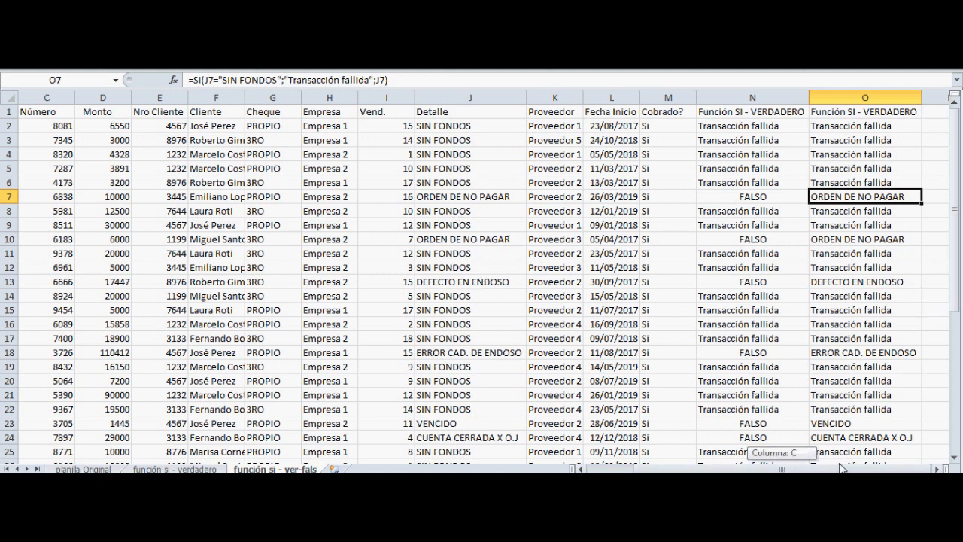
click(937, 468)
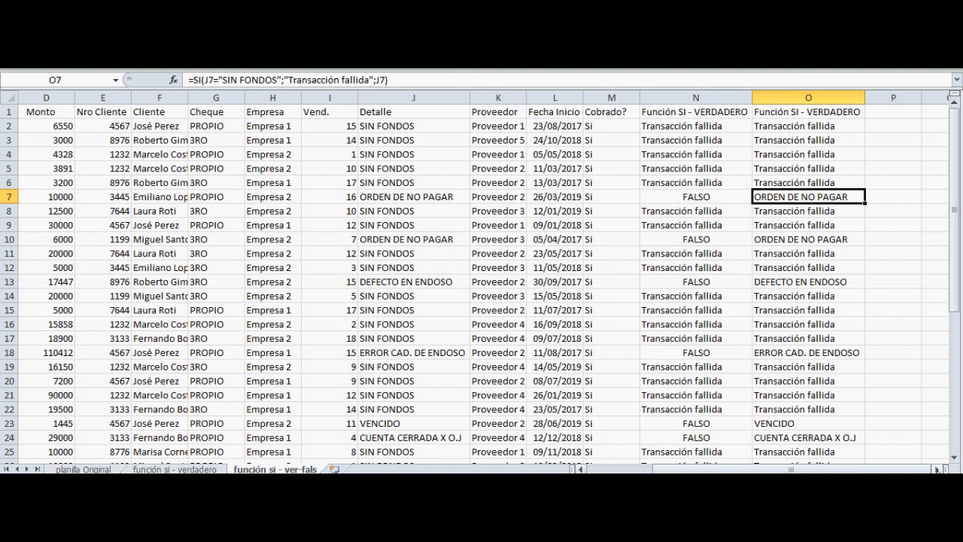
click(937, 468)
click(937, 469)
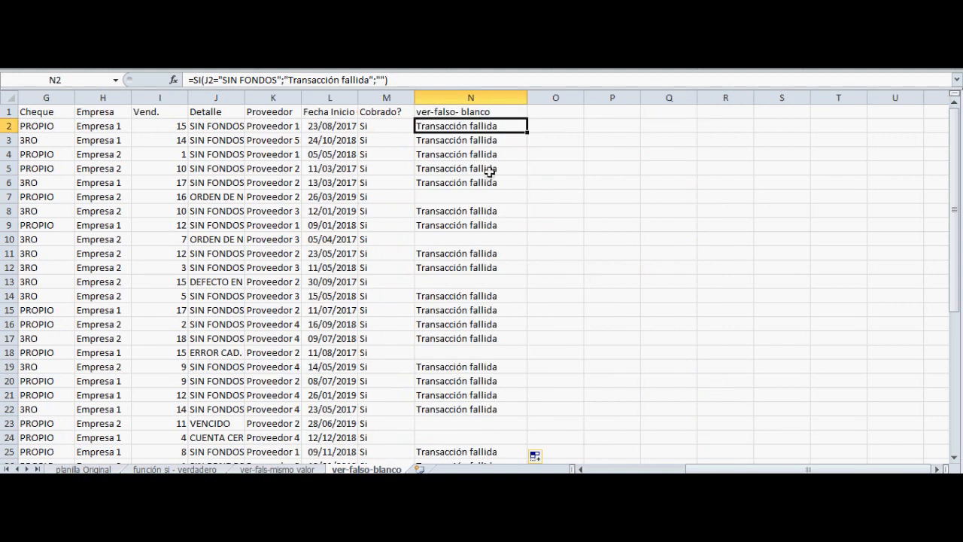
Examine the N2 formula with "" as its false value and compare N7 with the Detalle entry in J7
key(Up)
key(Down)
key(F2)
key(Return)
key(Down)
key(Down)
key(Down)
key(Down)
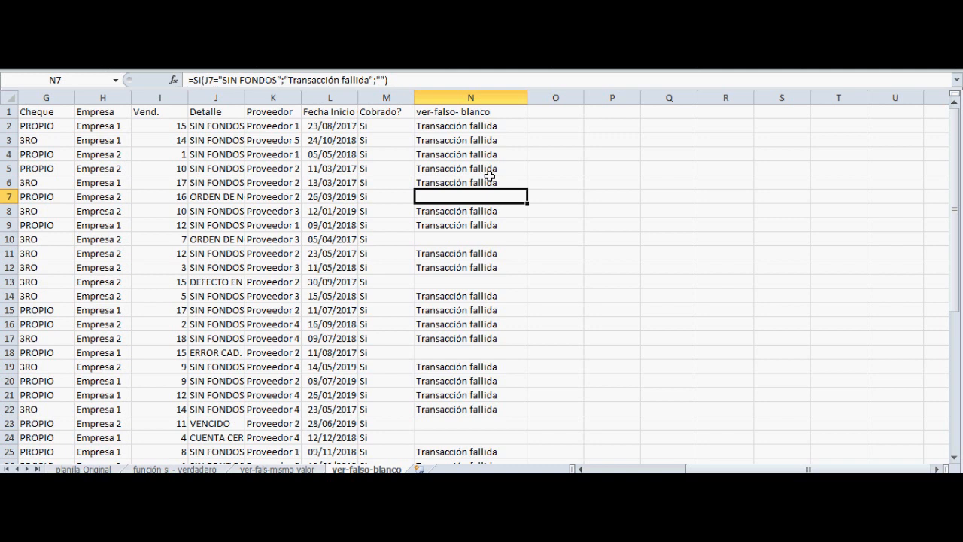
key(Left)
key(Left)
key(Left)
key(Left)
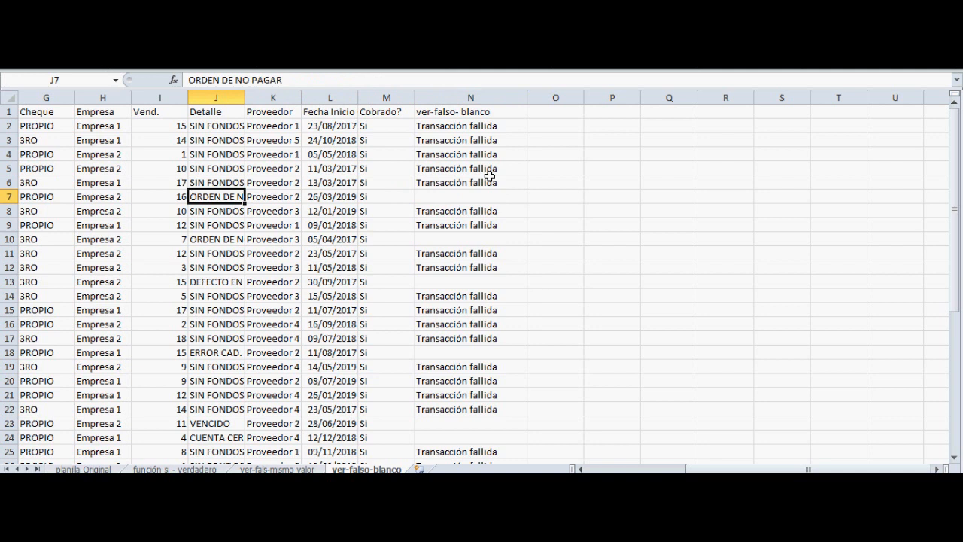
key(Right)
key(Right)
key(Right)
key(Right)
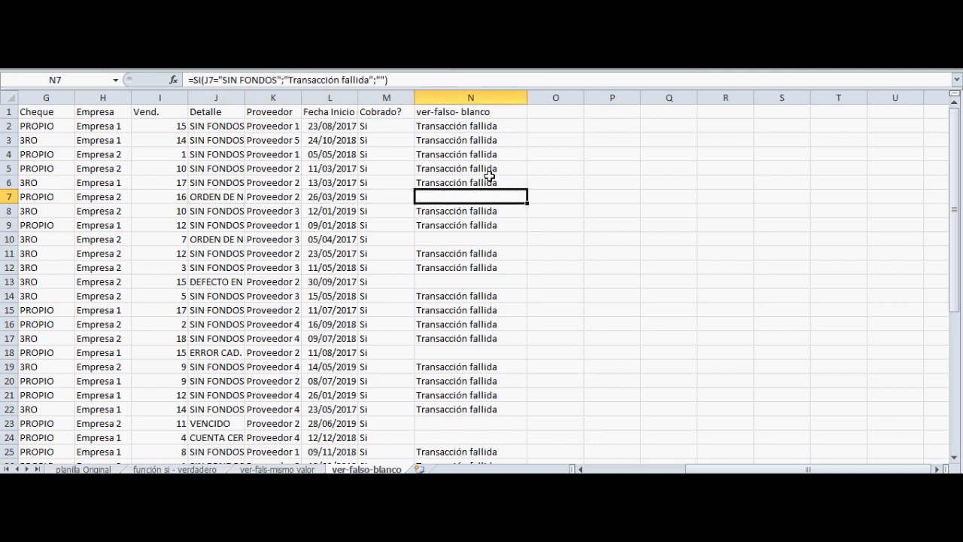
Review the arguments of the SI formula in N7 and trace its logical test back to row 7's Detalle cell
key(F2)
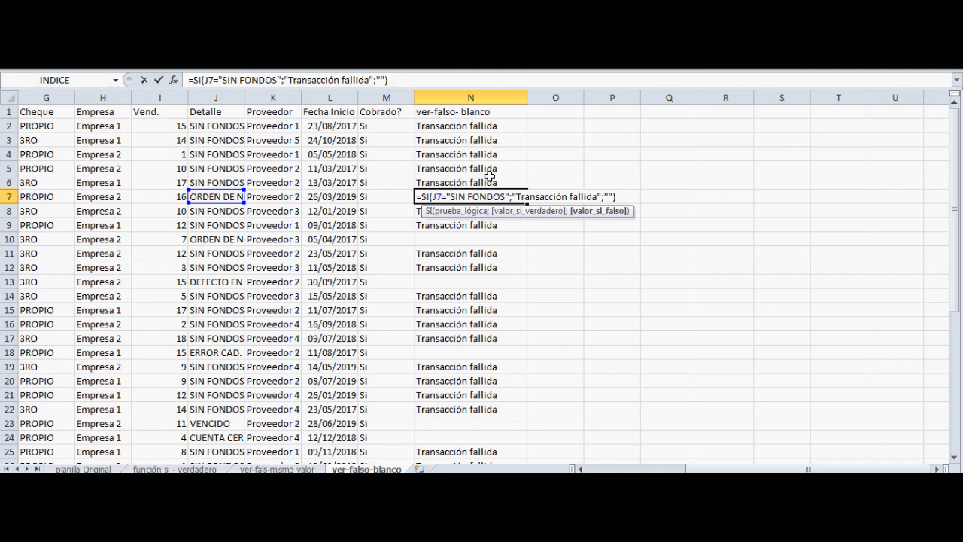
key(Return)
key(Up)
key(Left)
key(Left)
key(Left)
key(Left)
key(Right)
key(Right)
key(Right)
key(Right)
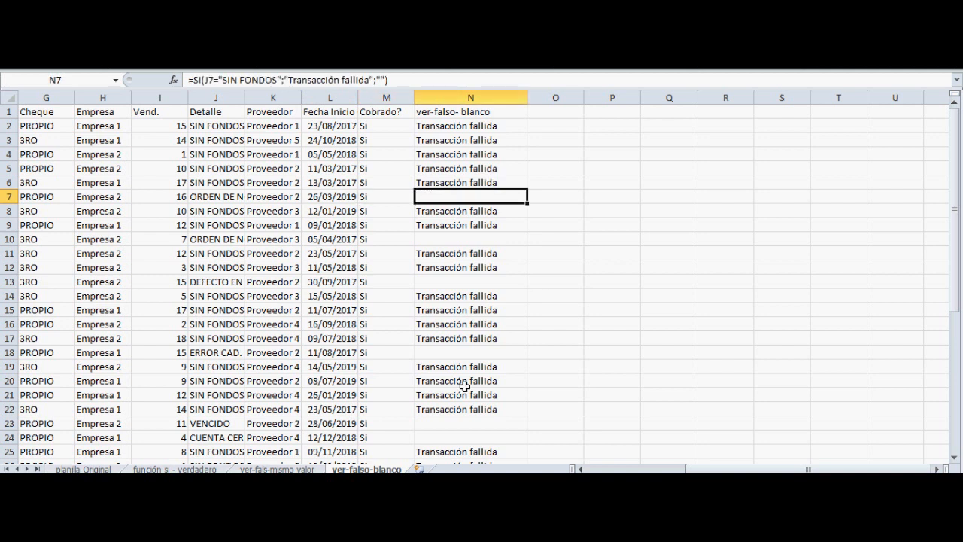
Review the N2 formula and its source cell J2, and fit the Detalle column's width to its contents
click(467, 128)
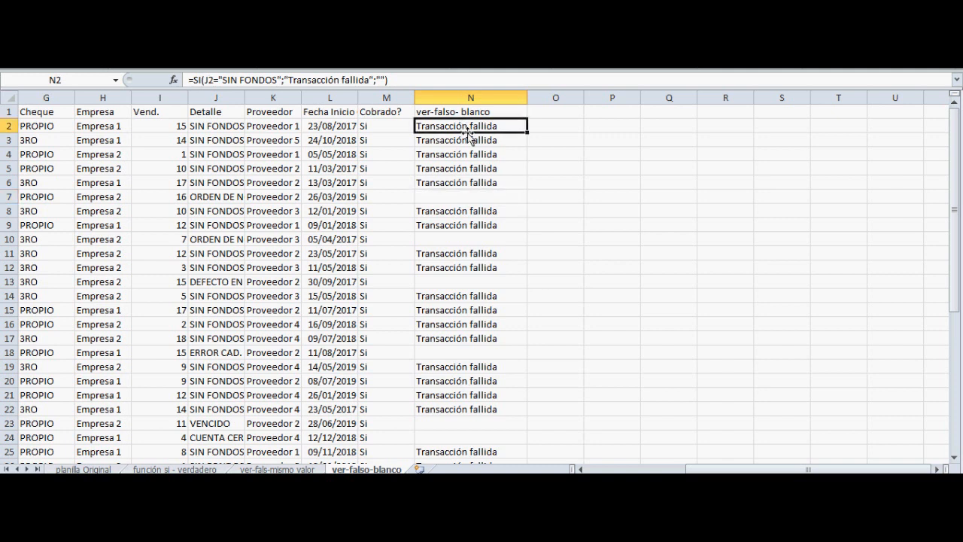
key(F2)
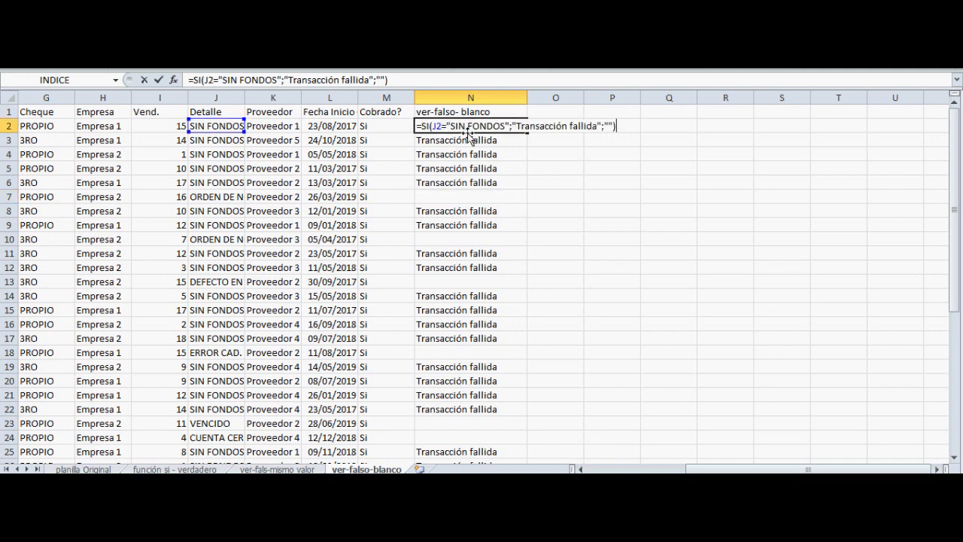
key(Return)
key(Up)
key(Left)
key(Left)
key(Left)
key(Left)
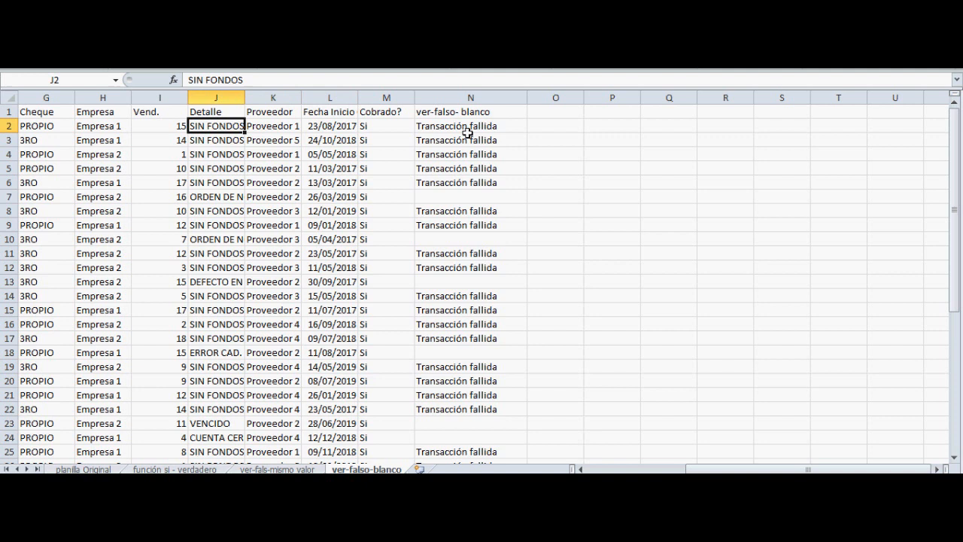
double_click(245, 98)
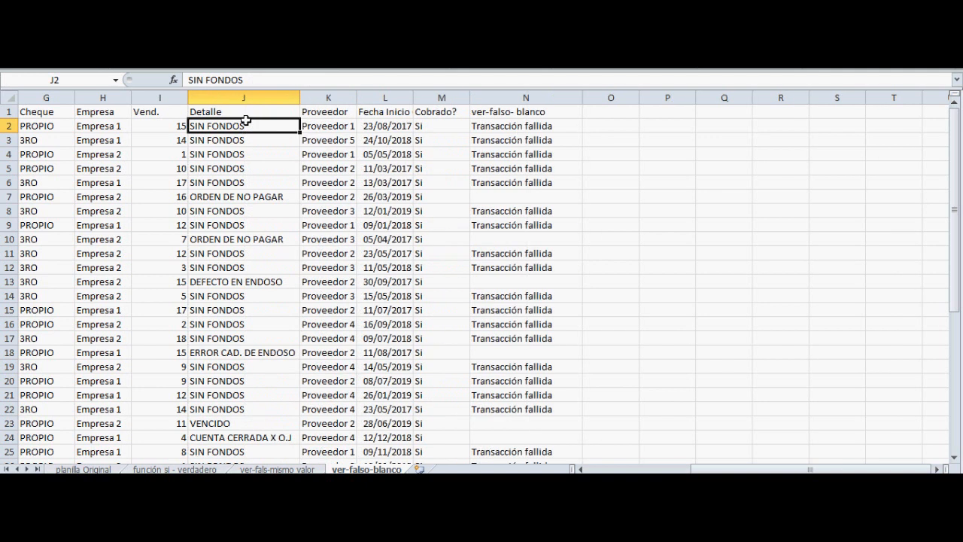
Add a trailing space after "SIN FONDOS" in J2 and check how N2 evaluates it
double_click(246, 121)
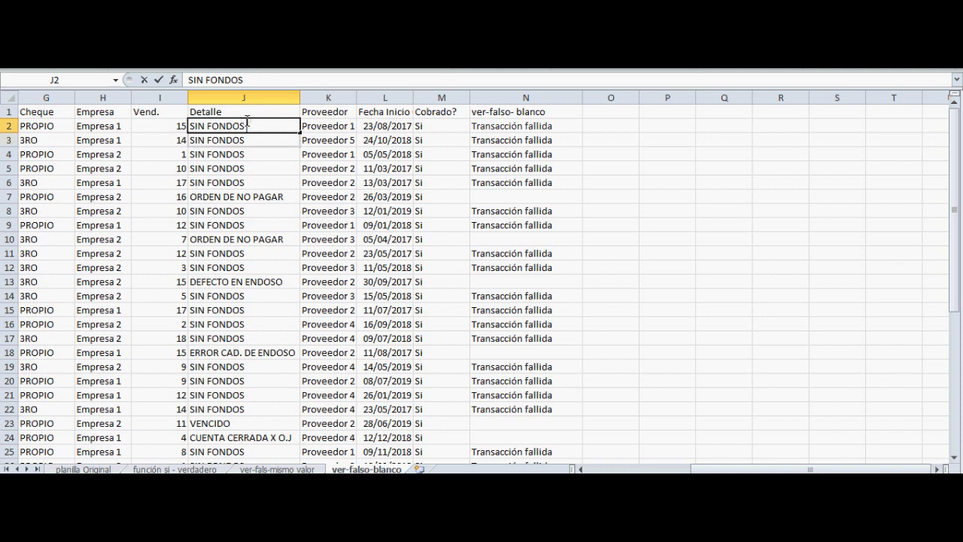
key(Return)
key(Up)
key(Right)
key(Right)
key(Right)
key(Right)
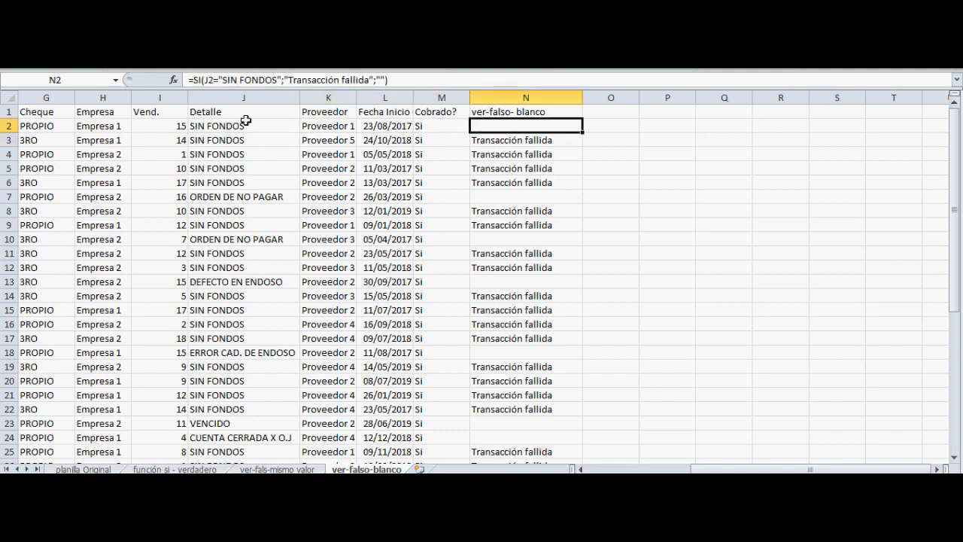
Remove the trailing space from "SIN FONDOS" in J2
key(Left)
key(Left)
key(Left)
key(Left)
key(F2)
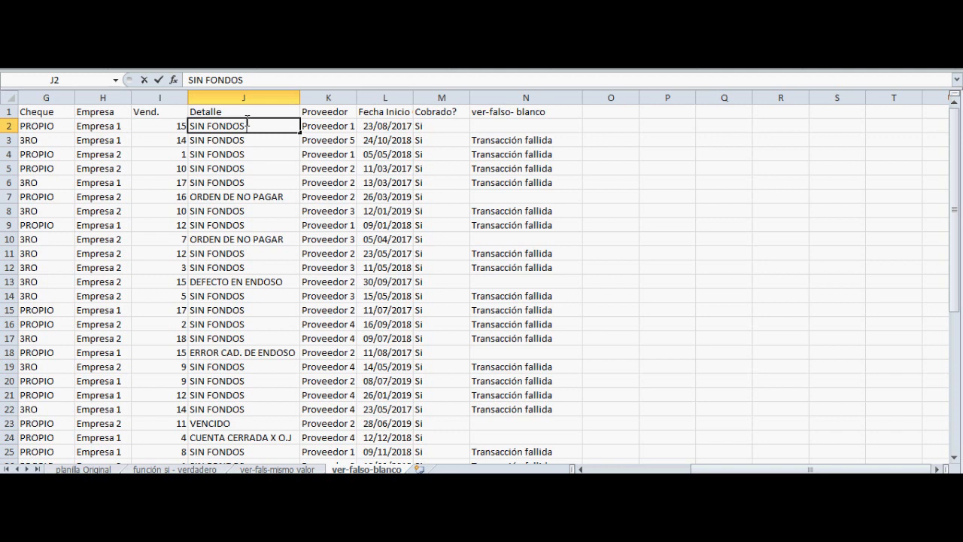
key(Return)
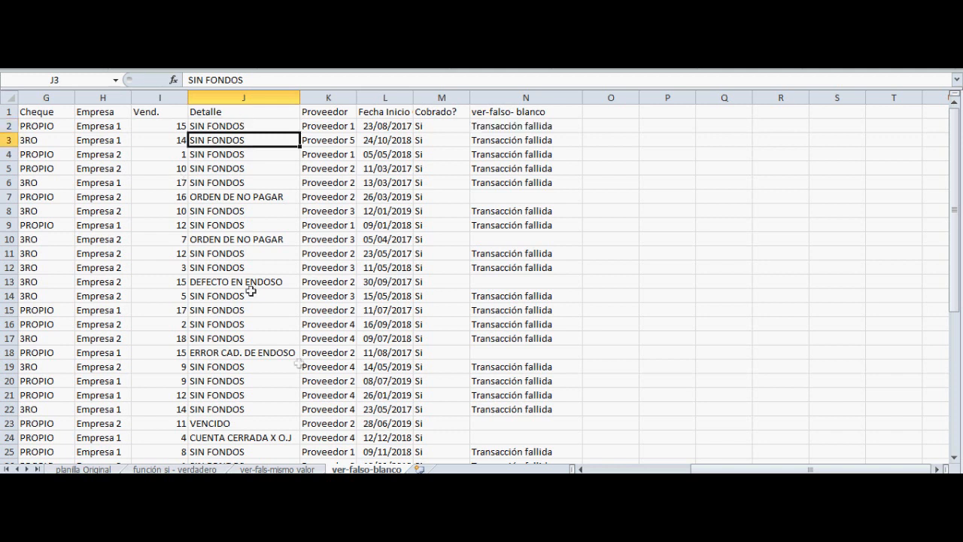
Insert a new column before the Detalle column and head it "Detalle" in J1
click(238, 91)
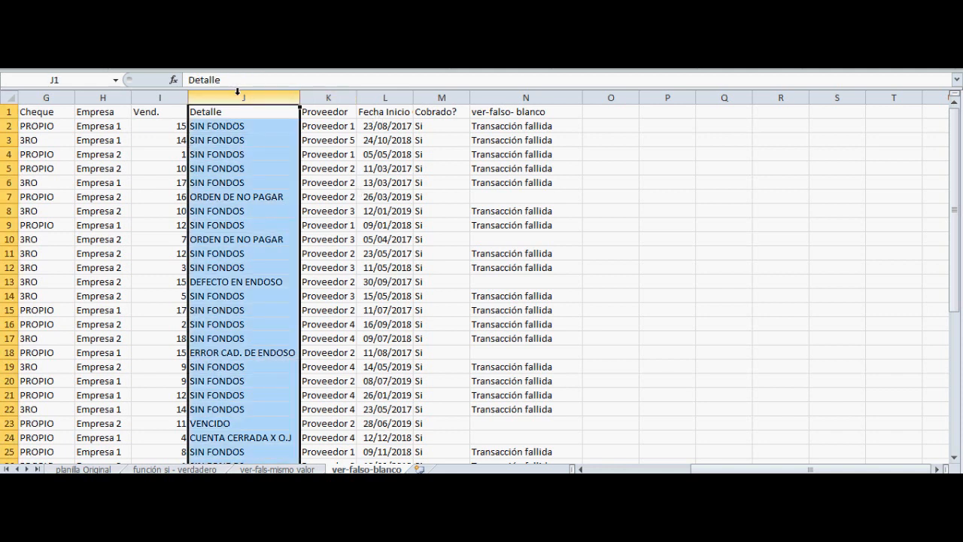
right_click(238, 91)
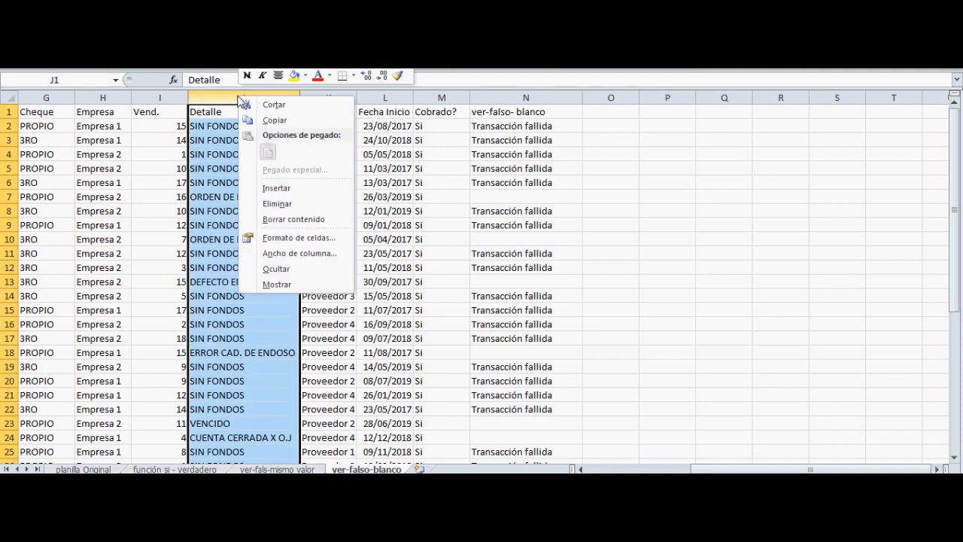
click(273, 186)
click(216, 114)
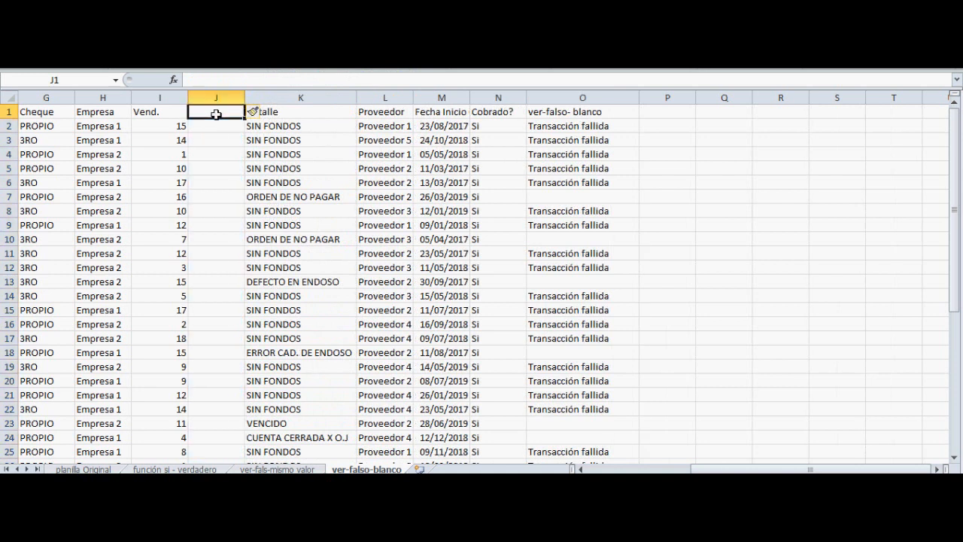
text(Detalle)
key(Return)
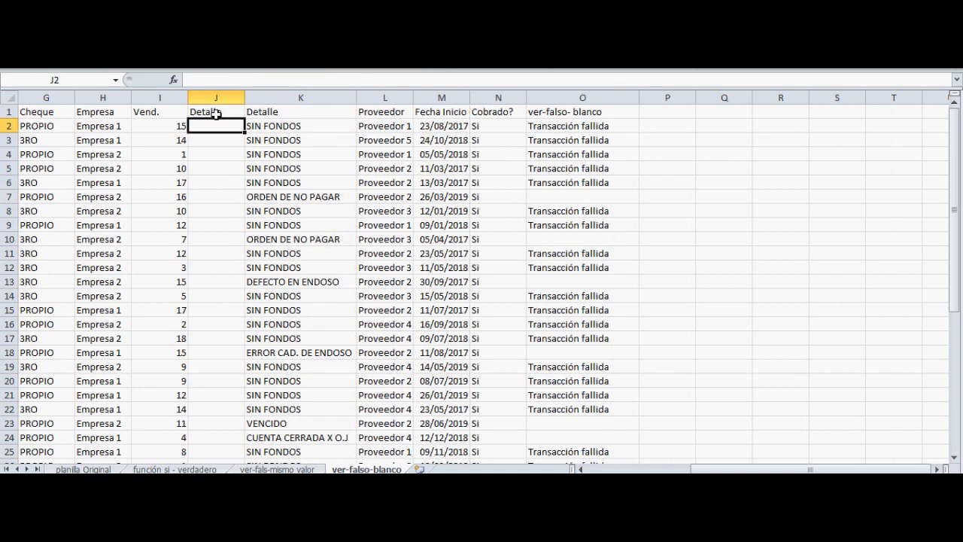
text(=espa)
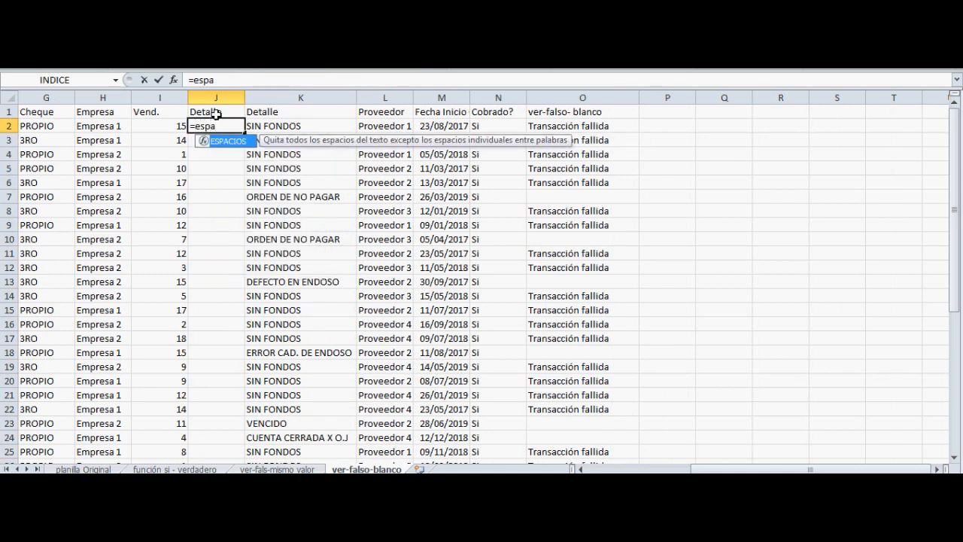
key(Return)
key(Up)
key(F2)
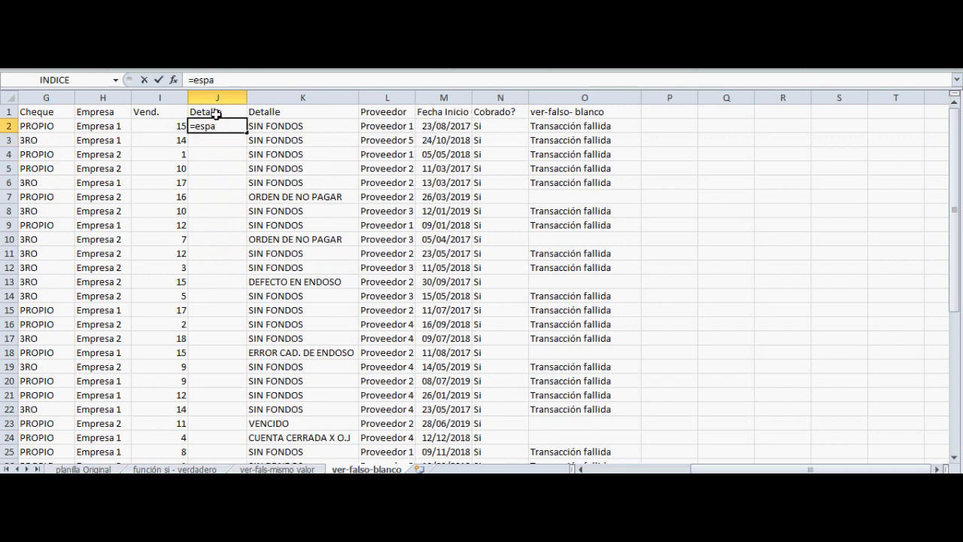
text(cios)
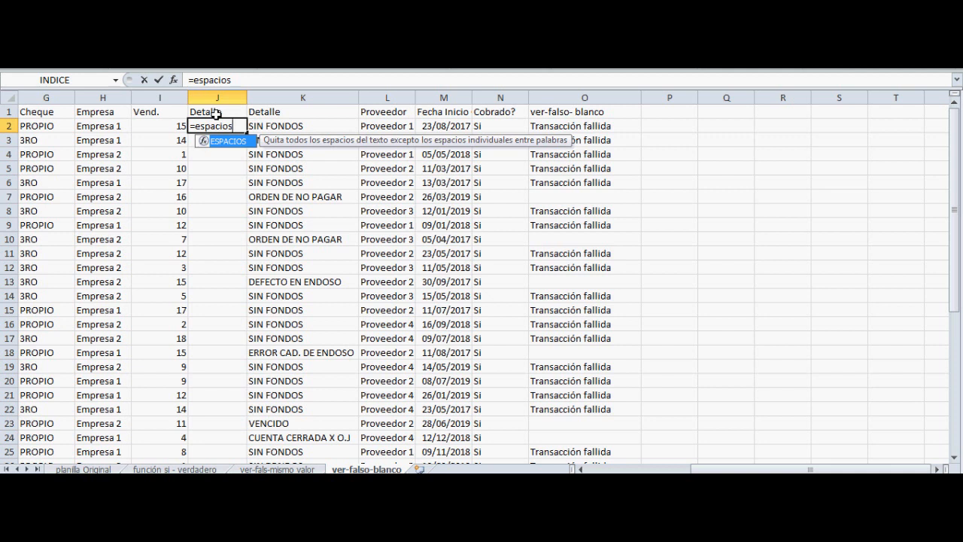
text(()
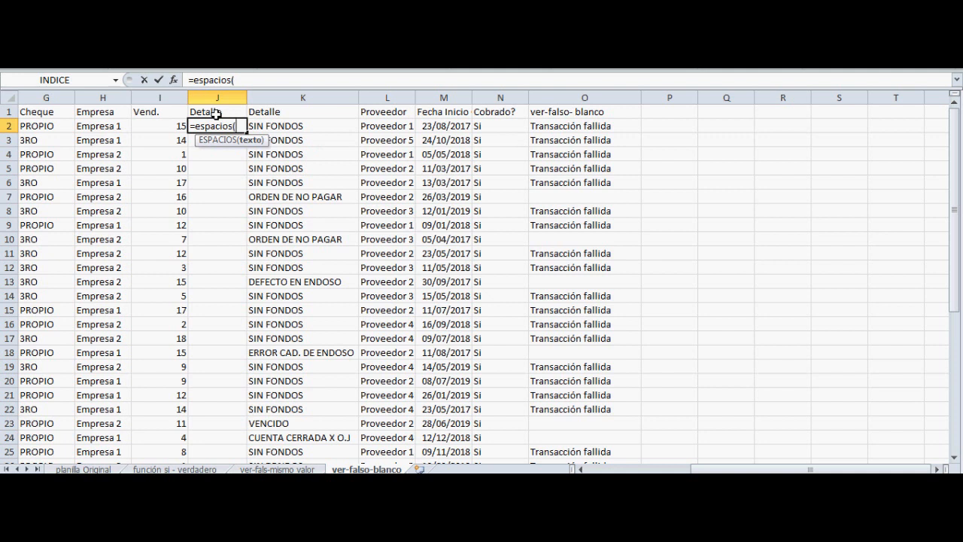
key(BackSpace)
key(BackSpace)
key(BackSpace)
key(BackSpace)
key(BackSpace)
key(BackSpace)
key(BackSpace)
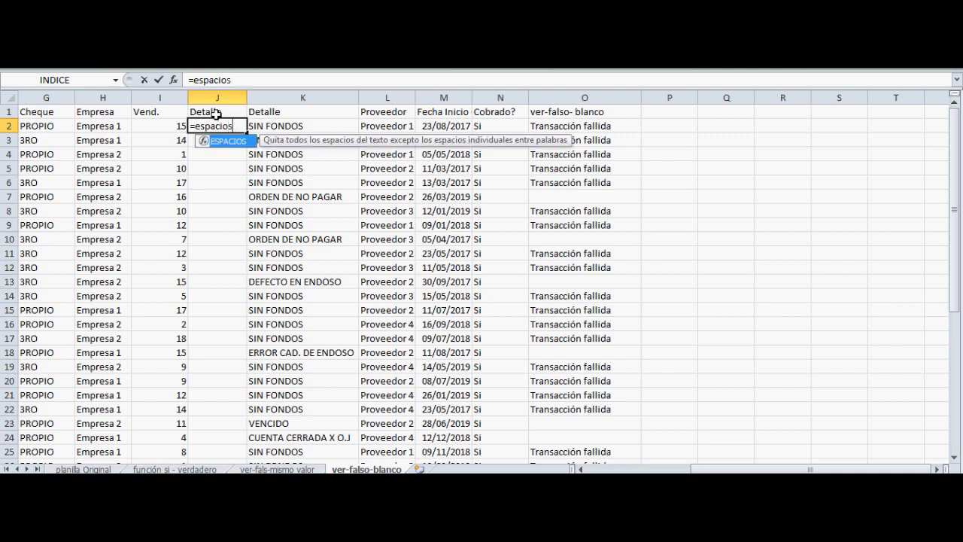
key(Escape)
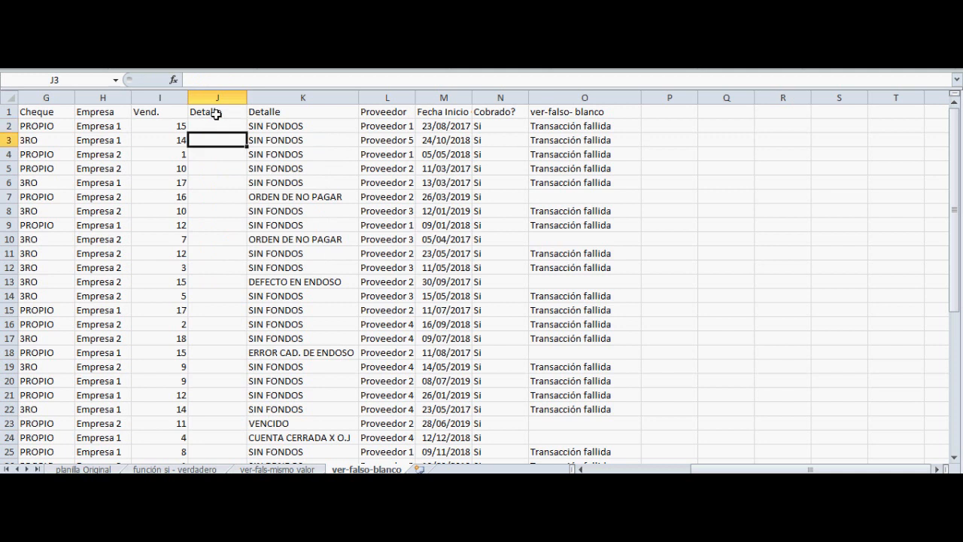
Add a trailing space after "SIN FONDOS" in K2 and check how the SI formula in O2 responds
key(Right)
key(Down)
key(Up)
key(Right)
key(Right)
key(Right)
key(Right)
key(Left)
key(Left)
key(Left)
key(Left)
key(Left)
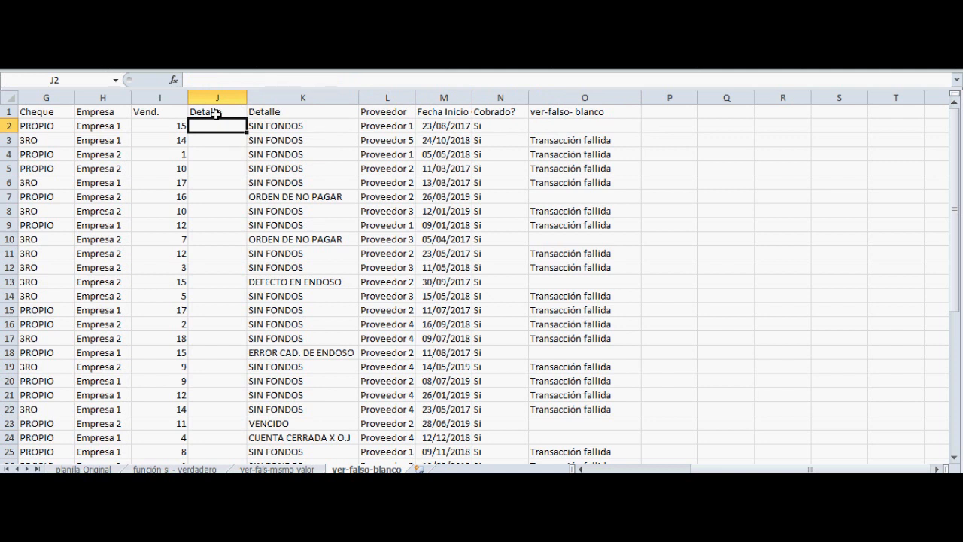
Enter =ESPACIOS(K2) in J2 and widen column J slightly to fit the cleaned text
key(Right)
key(Left)
text(=espacios()
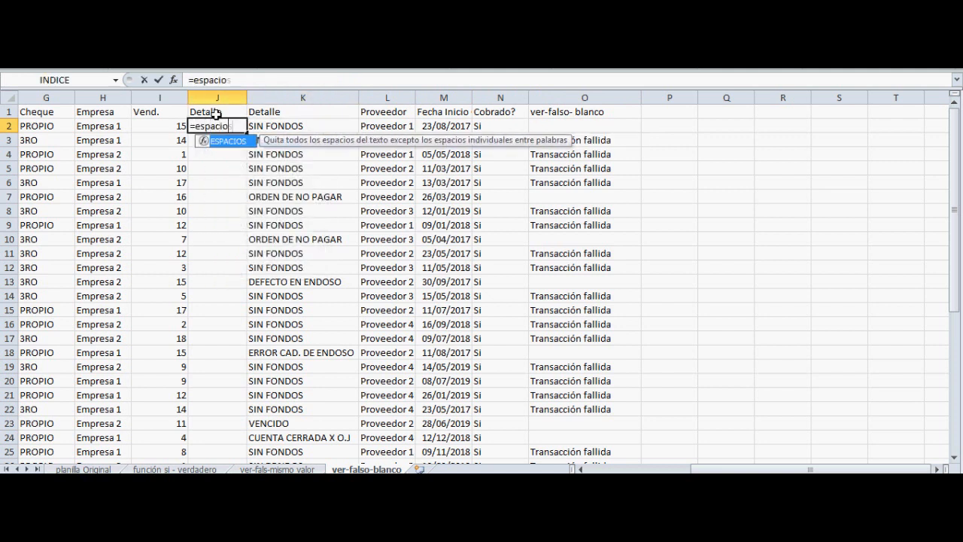
click(314, 127)
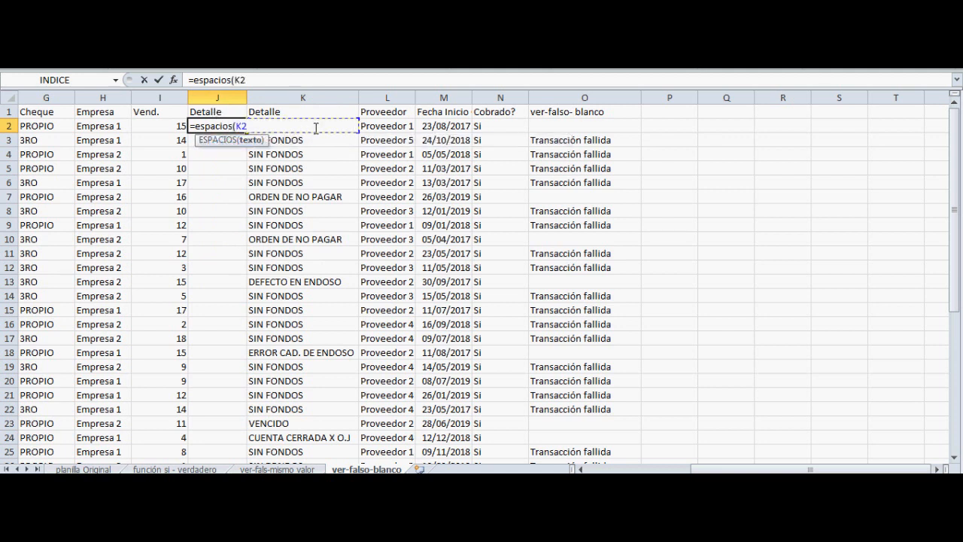
text())
key(Return)
key(Up)
drag(246, 96, 248, 96)
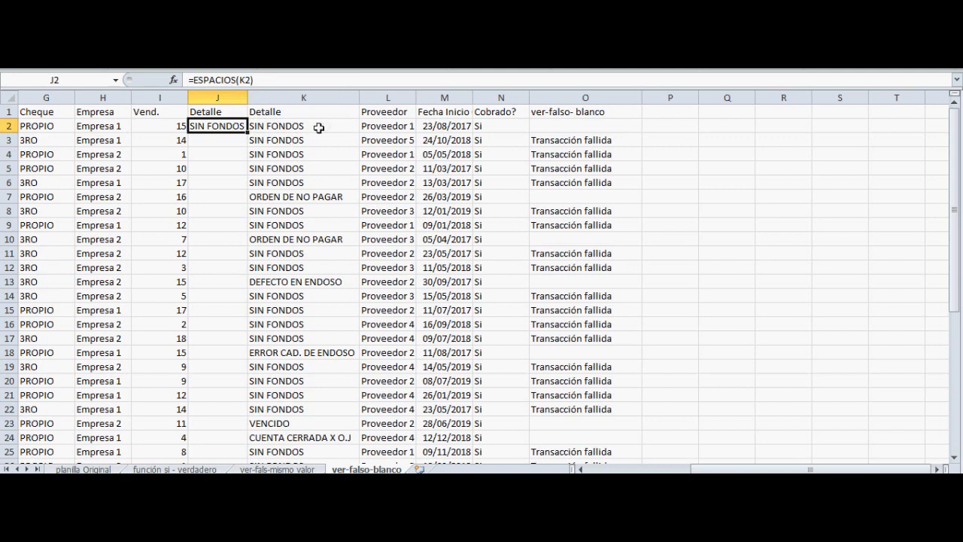
Change the SI formula in O2 to test J2 instead of K2
click(582, 126)
double_click(583, 128)
key(Left)
key(Left)
key(Left)
key(Left)
key(Left)
key(Left)
key(Left)
key(Left)
key(Left)
key(Left)
key(Left)
key(Left)
key(Left)
key(Left)
key(Left)
key(Left)
key(Left)
key(Left)
key(Left)
key(Left)
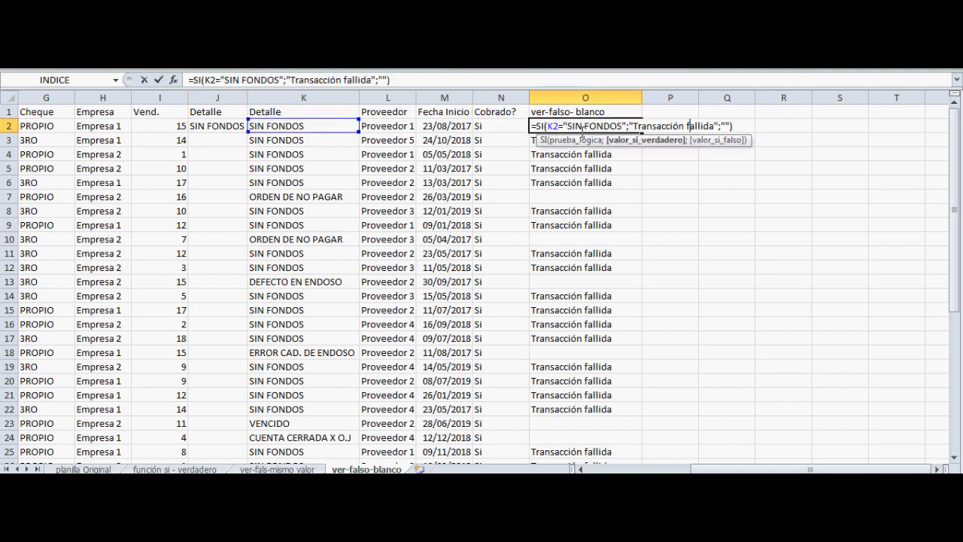
key(Left)
key(Left)
key(Left)
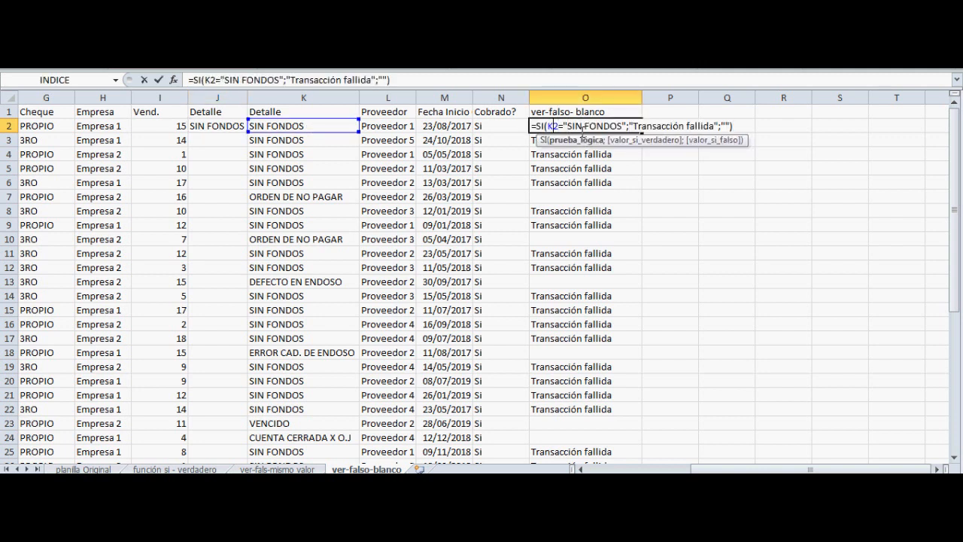
key(Return)
click(583, 128)
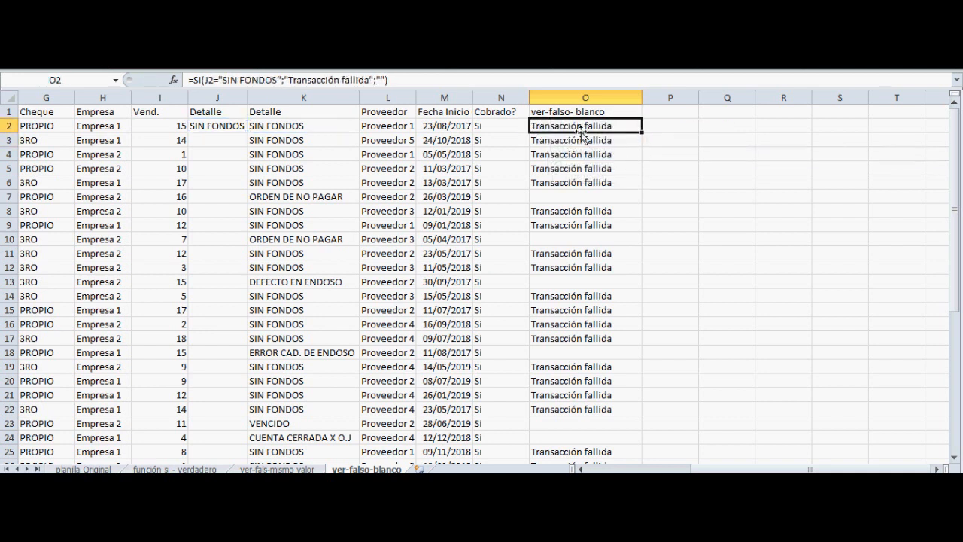
Examine the ESPACIOS formula in J2 and compare its text with the source text in K2
key(Left)
key(Left)
key(Left)
key(Left)
key(Left)
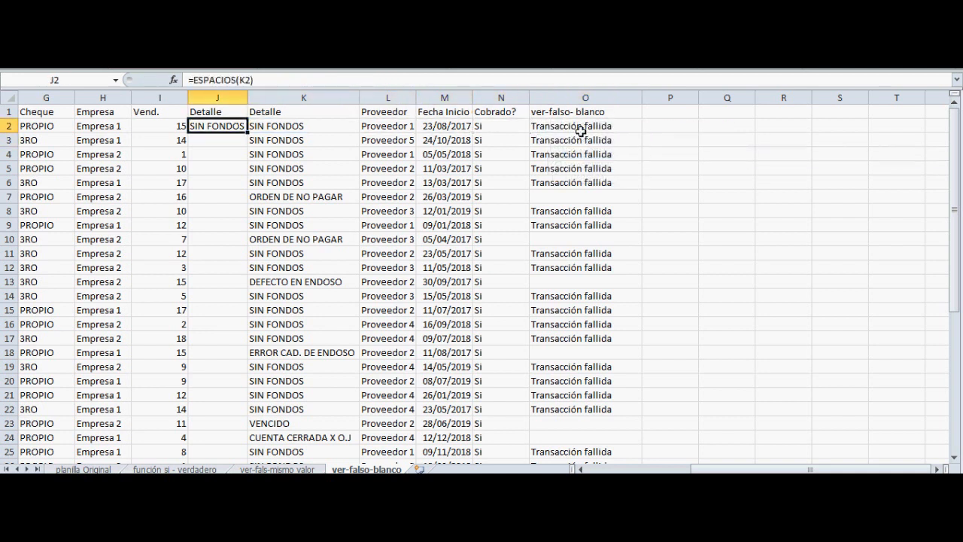
key(F2)
key(Left)
key(Left)
key(Left)
key(Left)
key(Left)
key(Left)
key(Left)
key(Left)
key(Left)
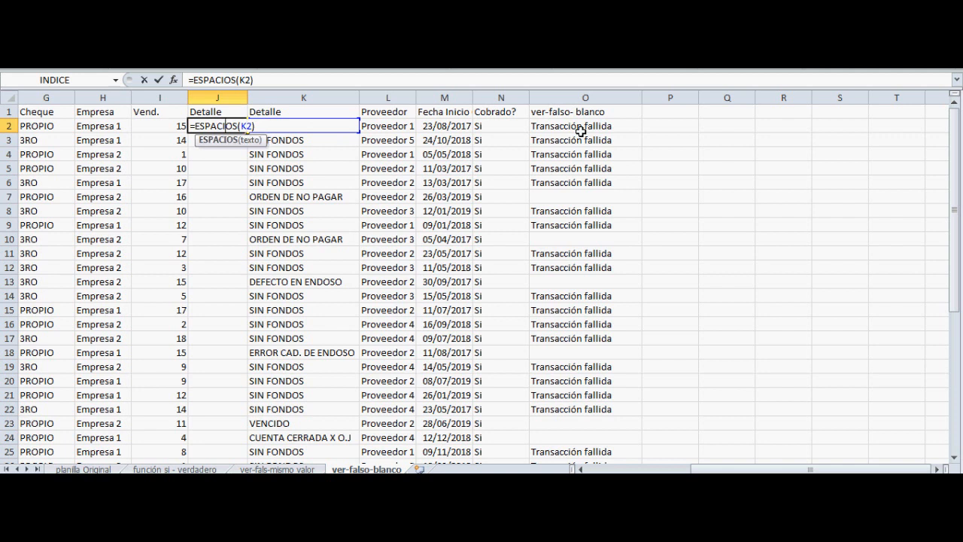
key(Left)
key(Left)
key(Right)
key(Right)
key(Right)
key(Right)
key(Right)
key(Right)
key(Right)
key(ctrl+Return)
key(Right)
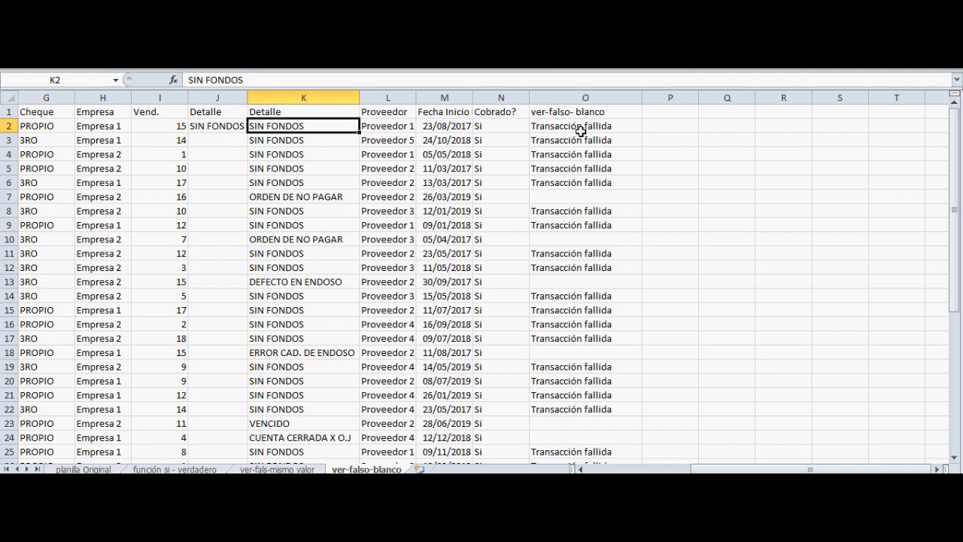
key(Left)
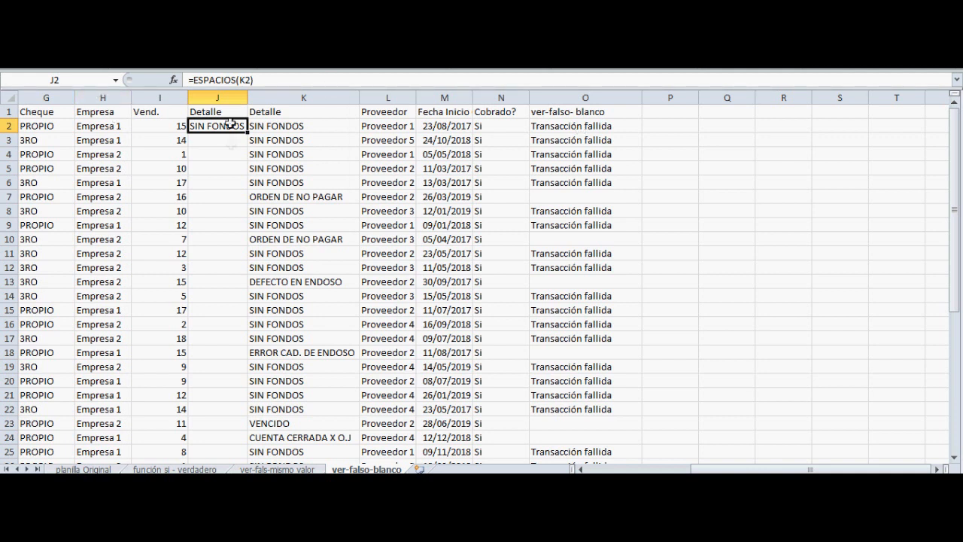
Delete the helper Detalle column J
click(216, 97)
right_click(216, 96)
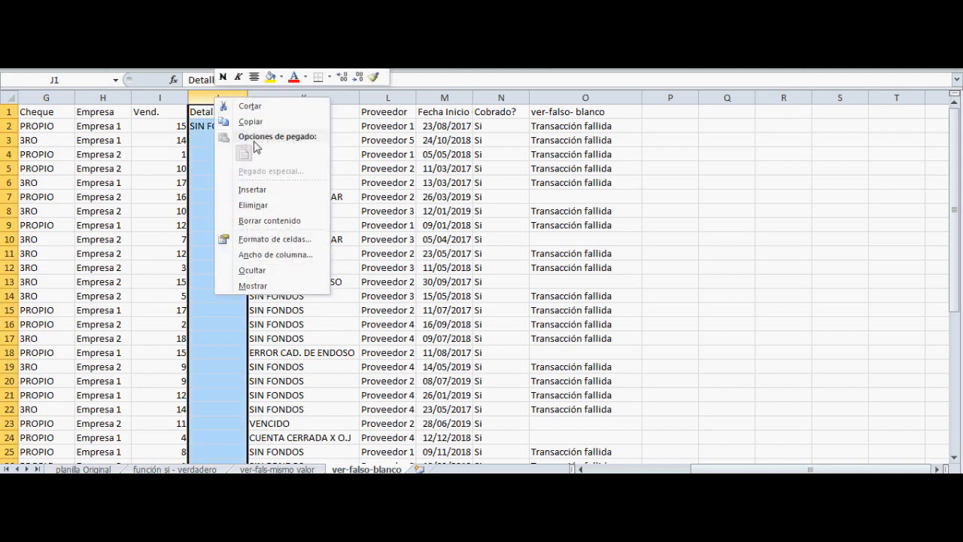
click(257, 203)
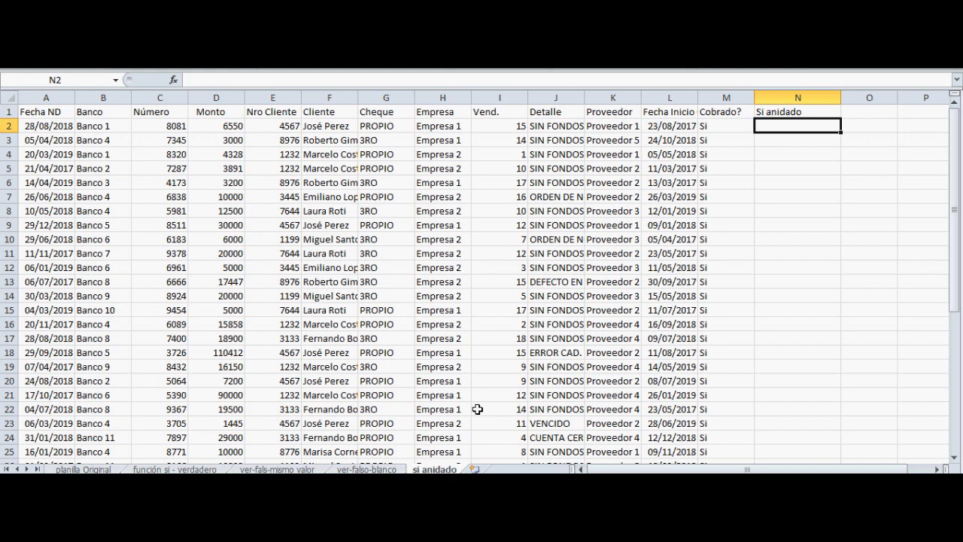
On the si anidado sheet, widen column N and start an SI formula in N2 testing whether J2 equals "SIN FONDOS"
drag(840, 98, 922, 106)
text(=si)
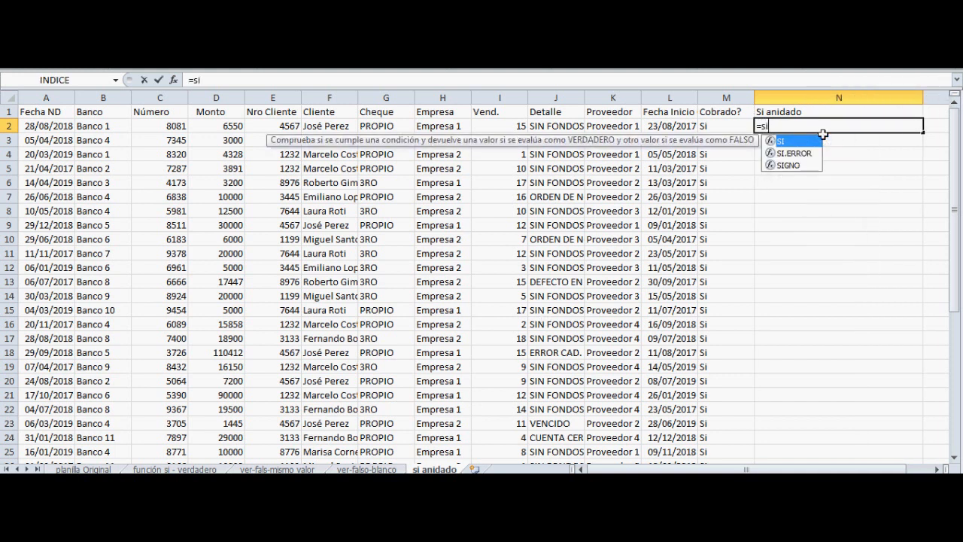
text(()
click(535, 128)
text(=")
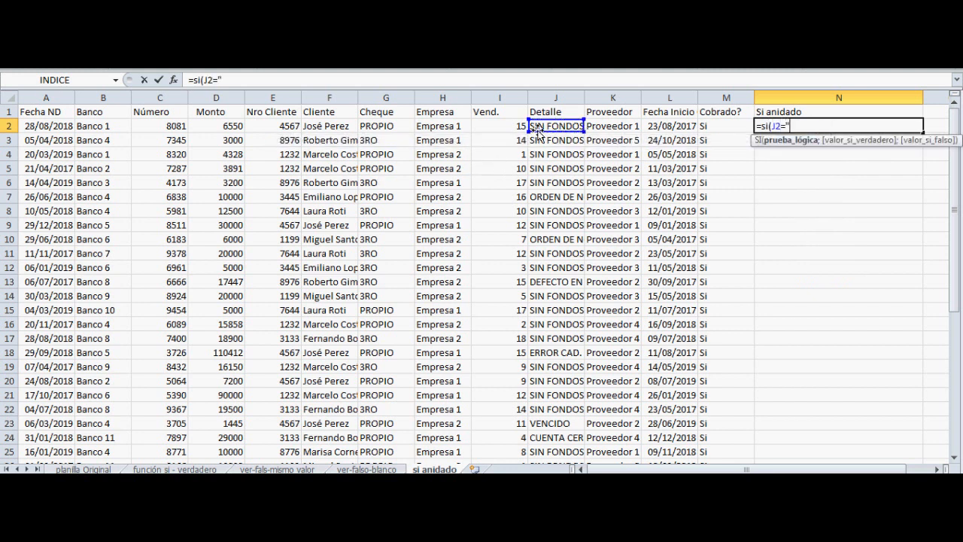
text(SIN FONDOS)
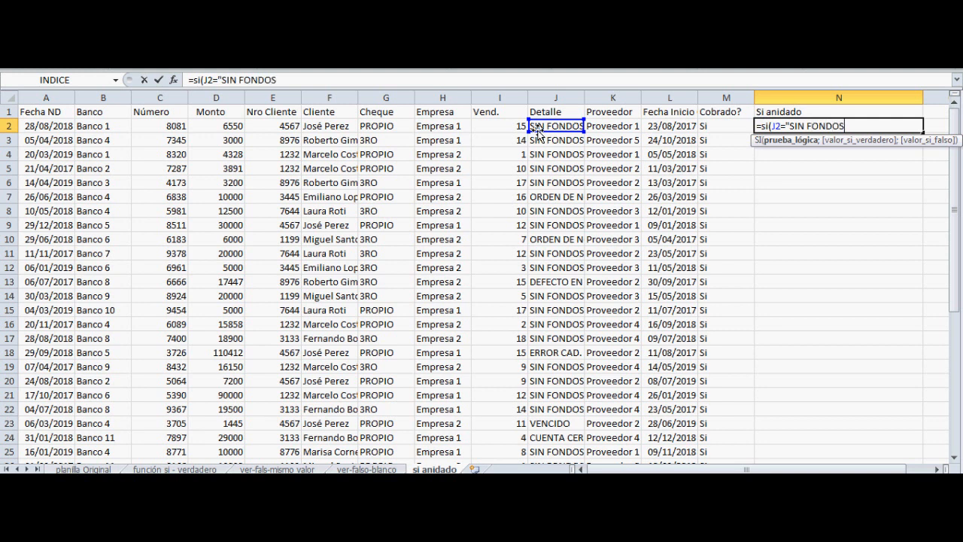
text(";)
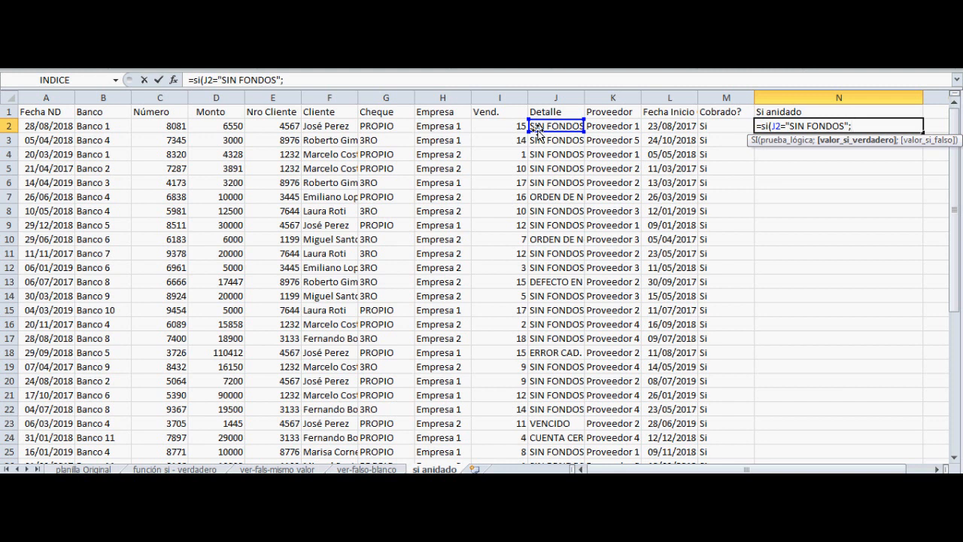
text(si()
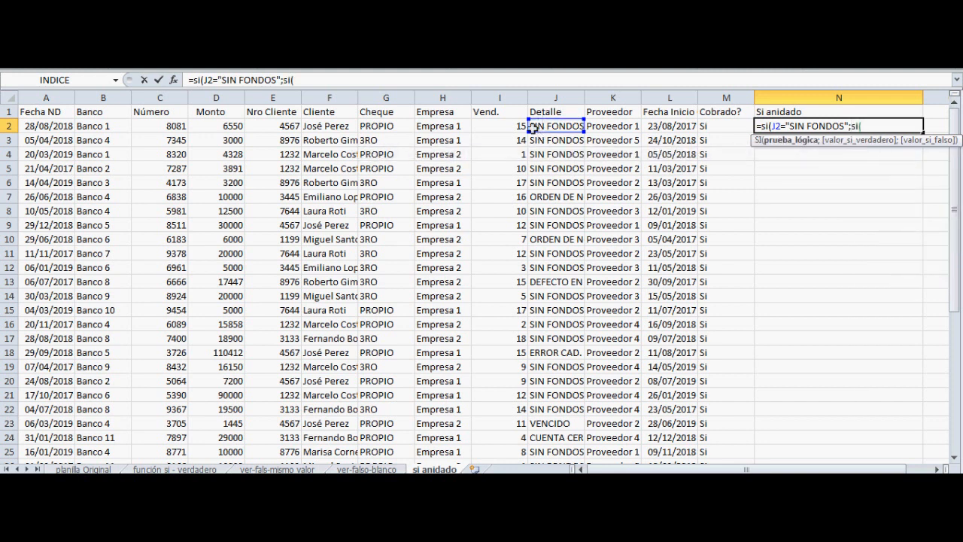
Nest a second SI as the true value, testing whether K2 equals "Proveedor 1"
click(596, 129)
text(=")
text(P)
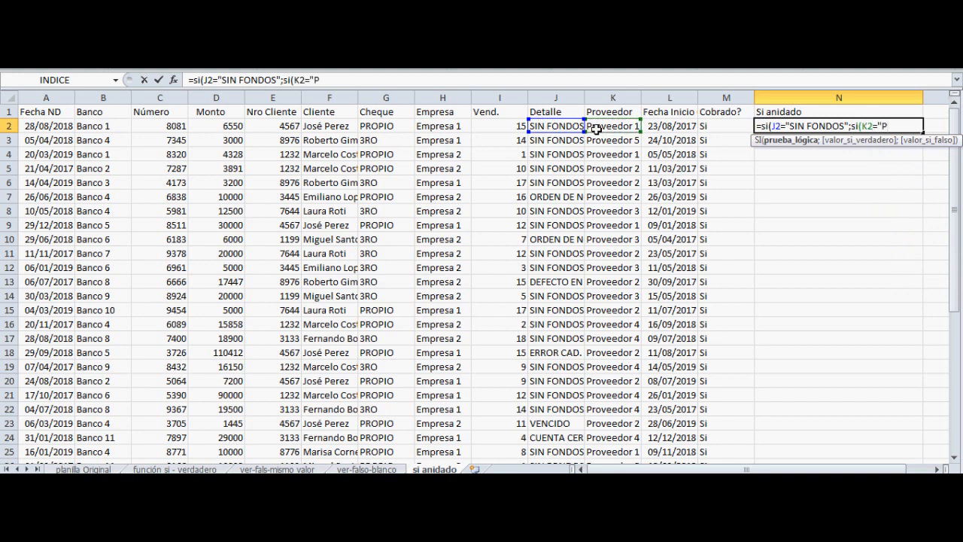
text(roveedor 1";)
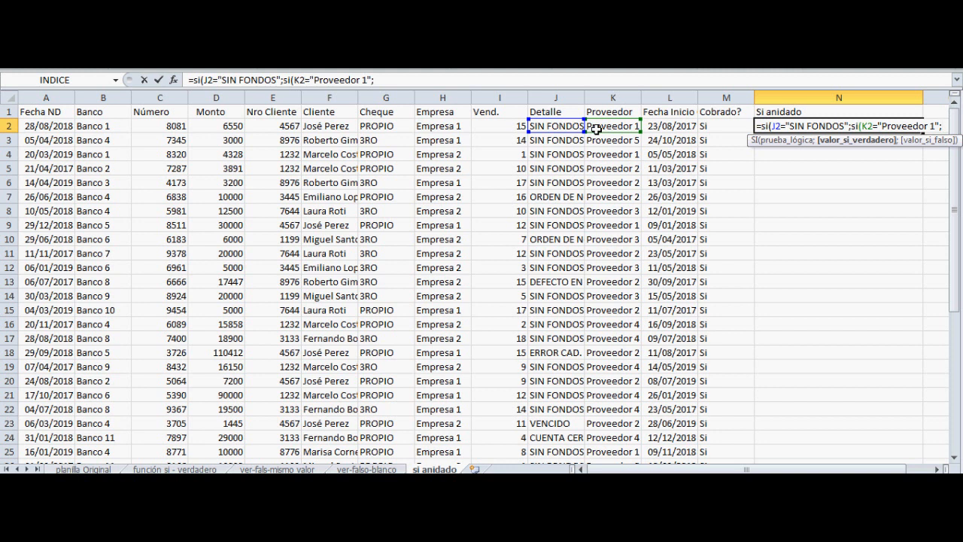
Give the nested SI the true value "Transacción fallida"
text("tRANSA)
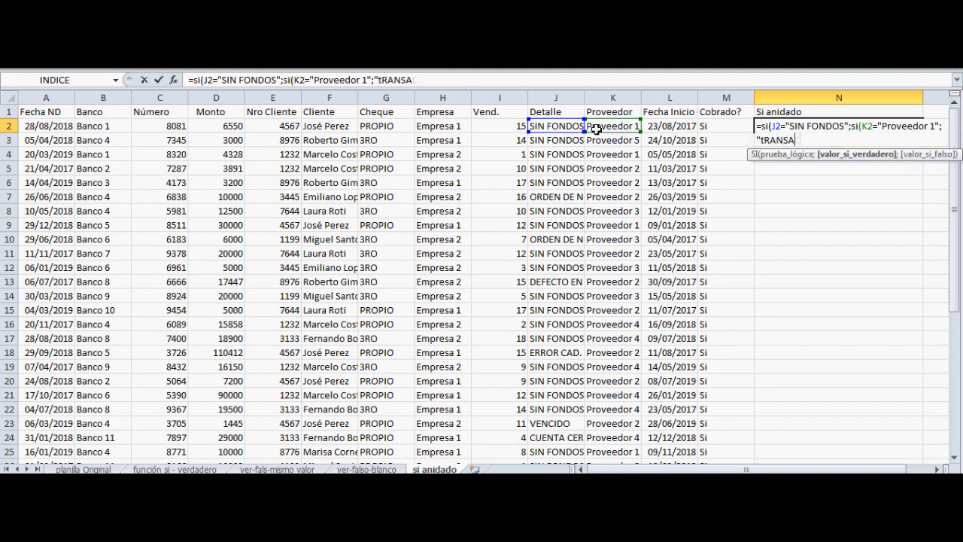
key(BackSpace)
key(BackSpace)
key(BackSpace)
key(BackSpace)
key(BackSpace)
key(BackSpace)
text(R)
key(BackSpace)
key(BackSpace)
text("Tr)
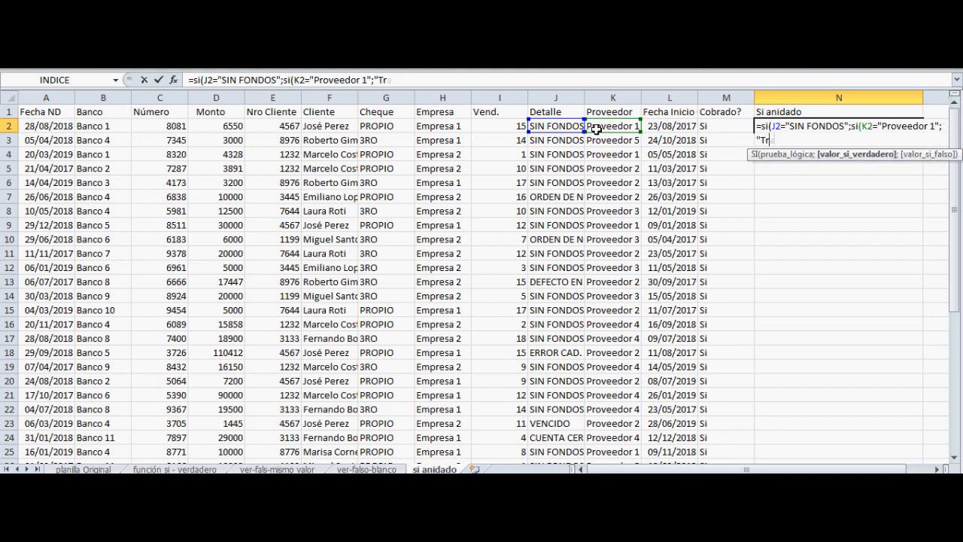
text(ansacción fa)
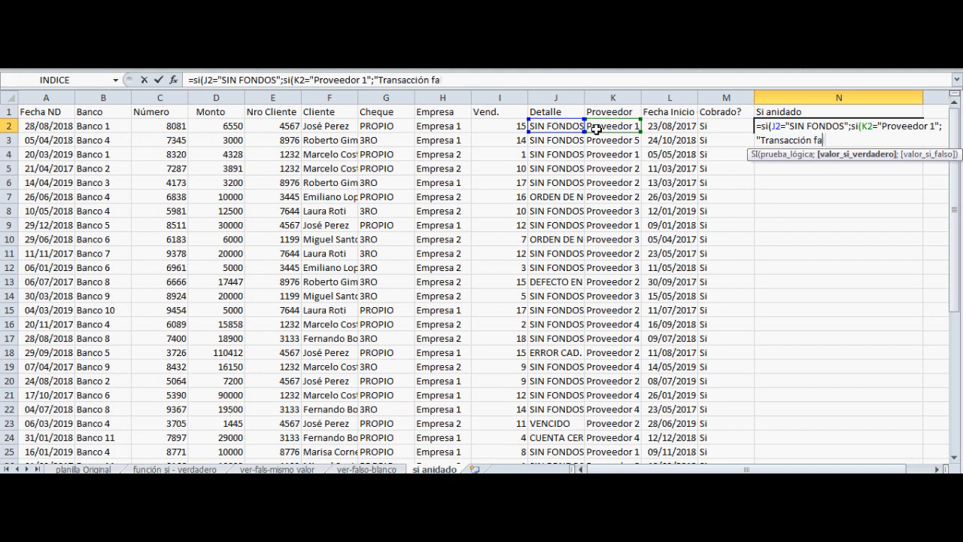
text(llida";)
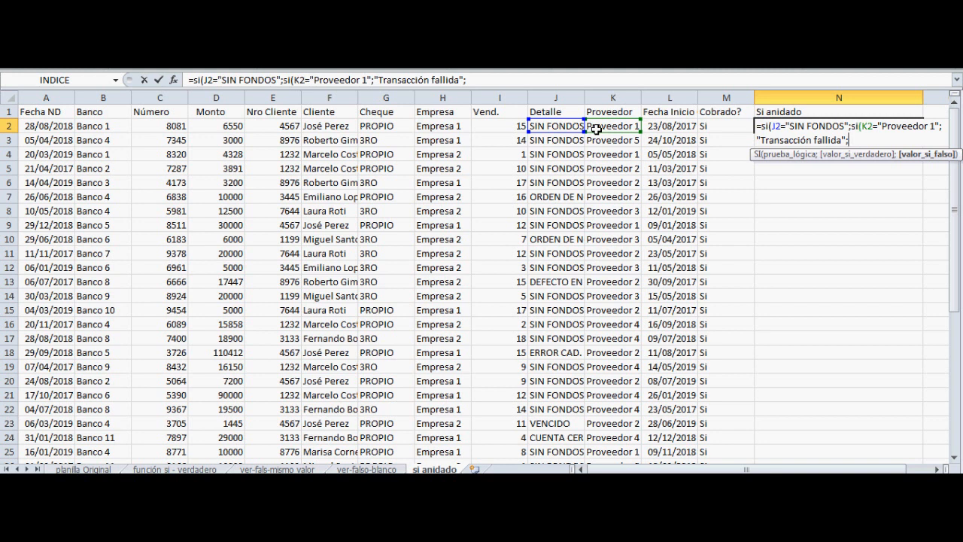
Give the nested SI the false value "Proveedor incorrecto" and close its parenthesis
text(")
text(Proveedor )
text(incorr)
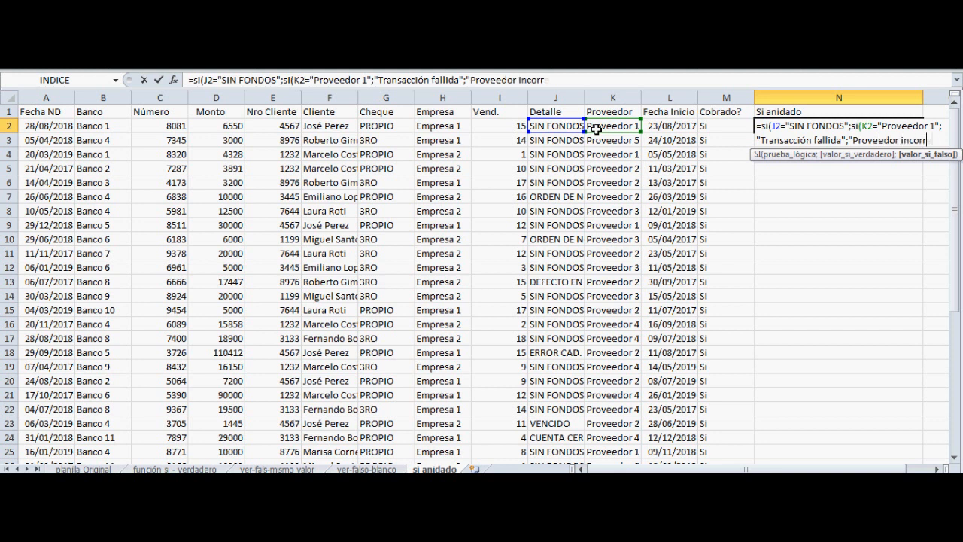
text(ecto")
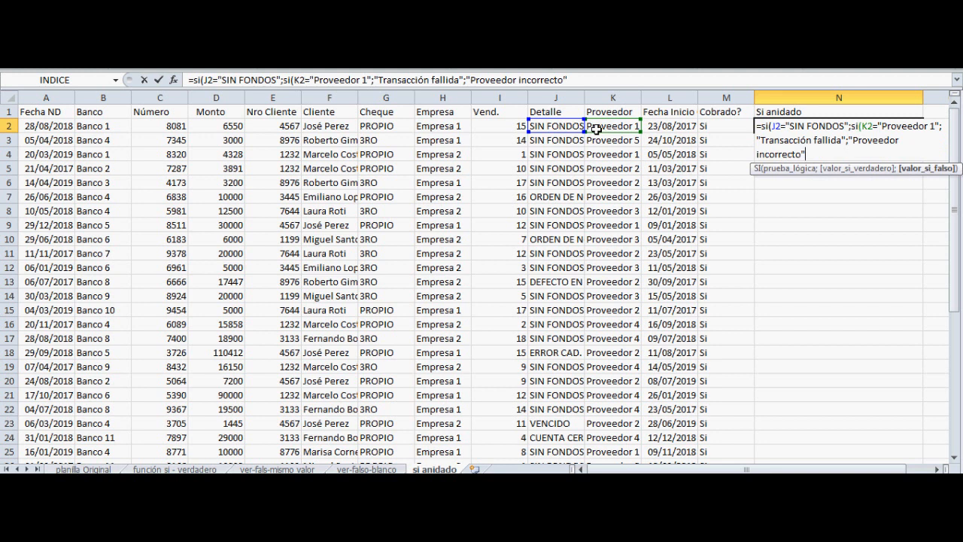
text())
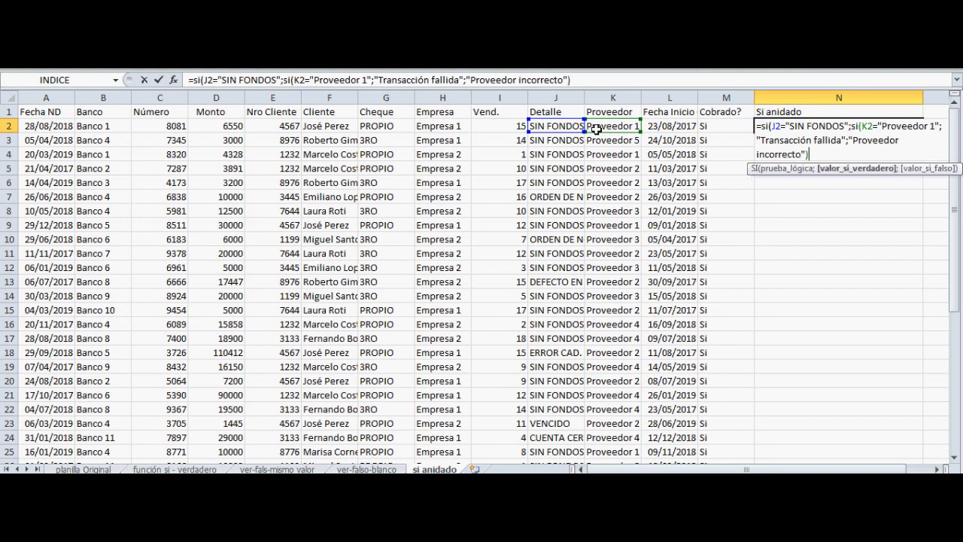
Give the outer SI the false value "SIN FONDOS" and close the formula's parenthesis
text(;)
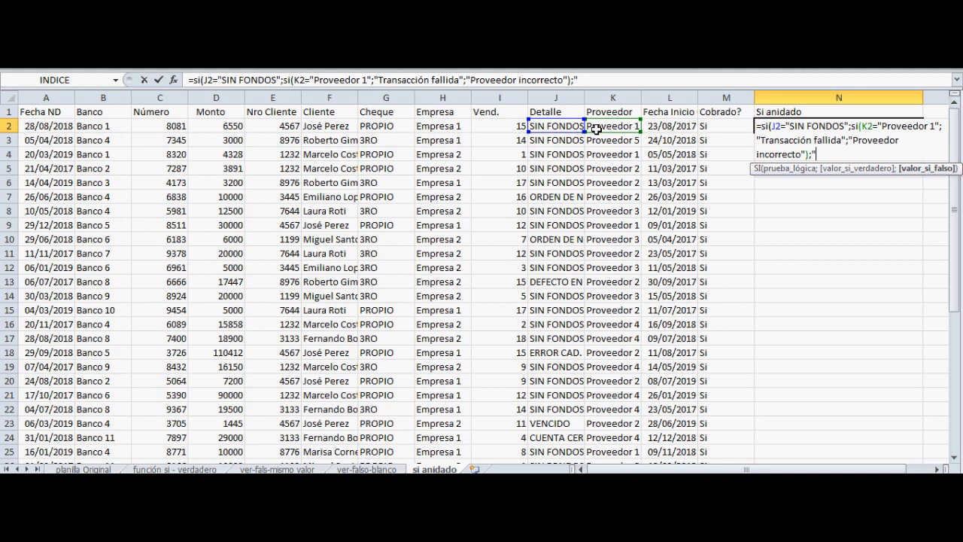
text(SIN FONDOS)
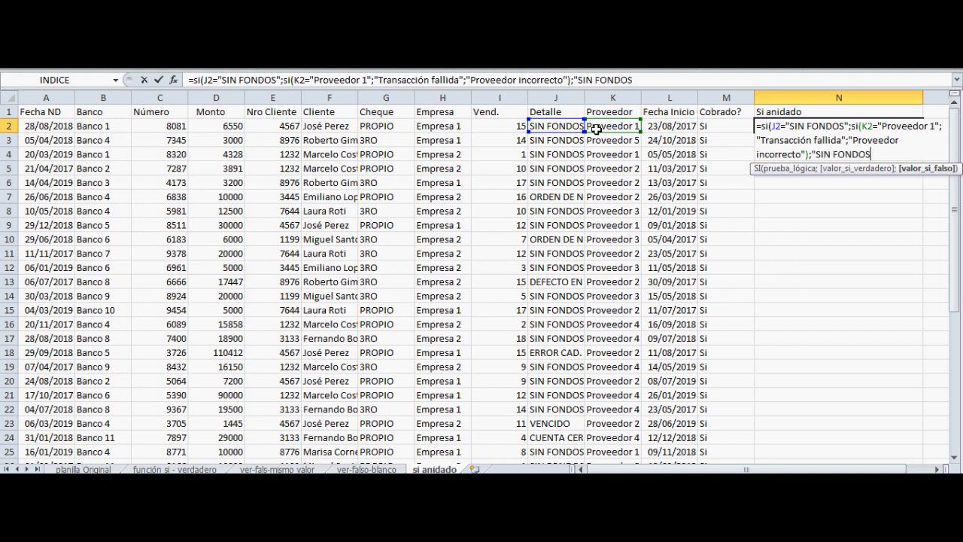
text("))
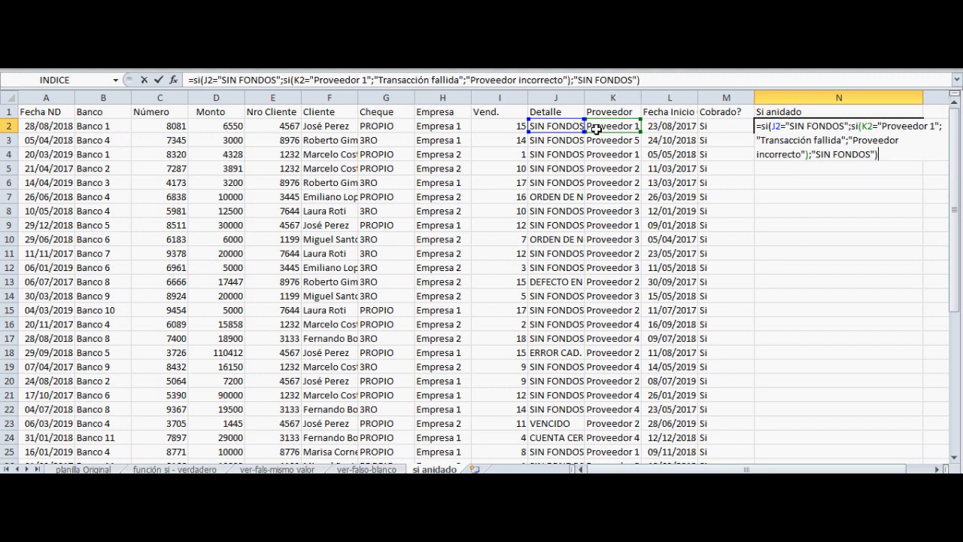
Confirm the nested SI formula in N2 and fill it down the Si anidado column
key(Return)
key(Up)
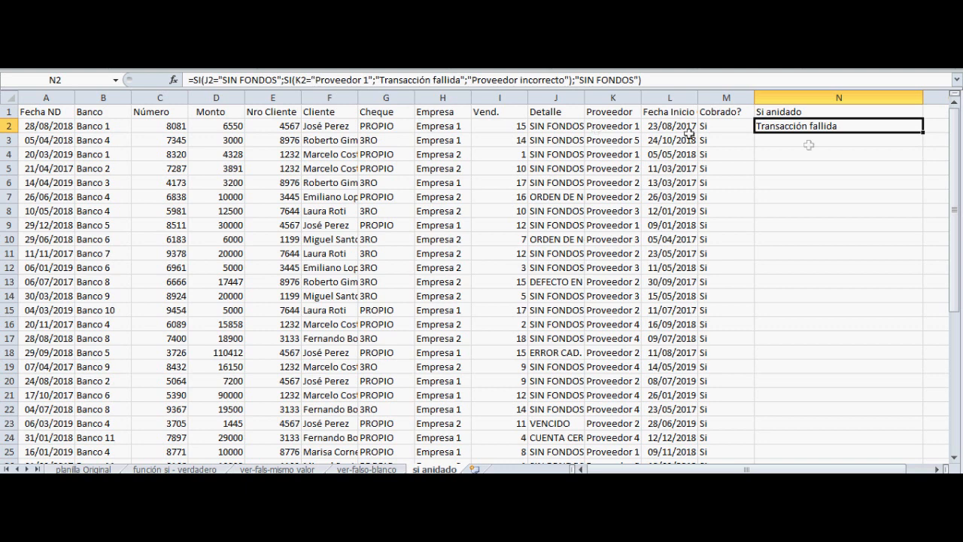
drag(914, 133, 858, 447)
scroll(873, 316, up, 6)
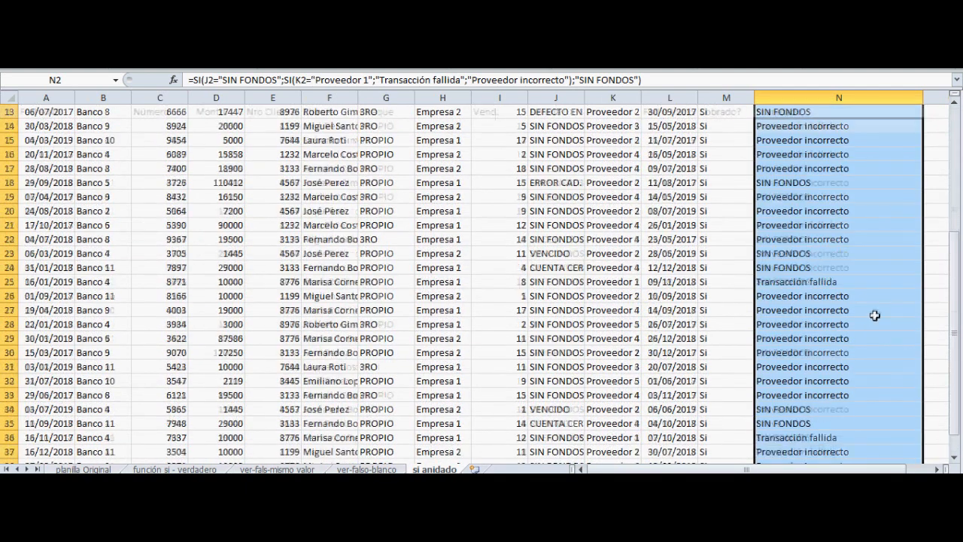
Examine the inner SI's true value, "Transacción fallida", in N2's formula
click(830, 125)
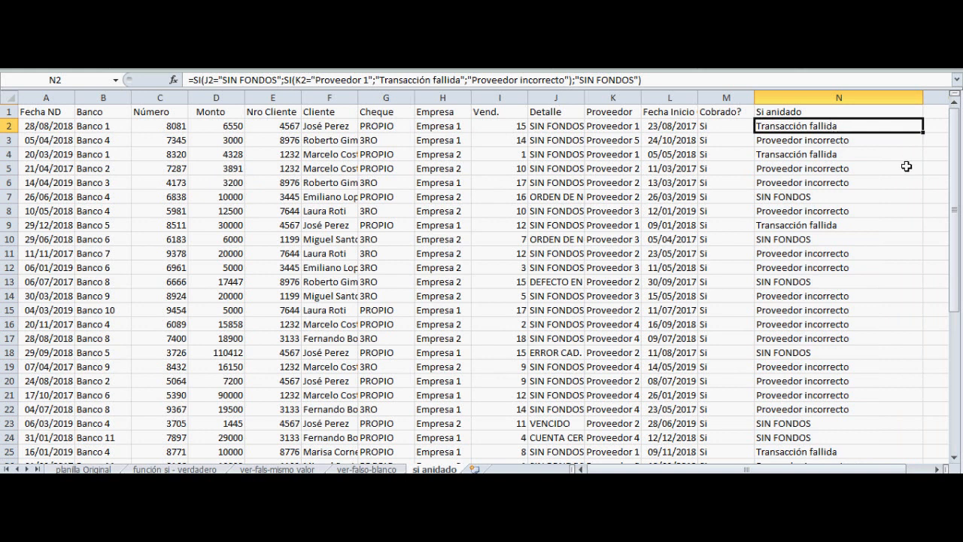
key(F2)
key(Up)
key(Up)
key(Left)
key(Left)
key(Left)
key(Right)
key(Right)
key(Right)
key(Down)
key(Left)
key(Left)
key(Left)
key(Left)
key(Left)
key(Left)
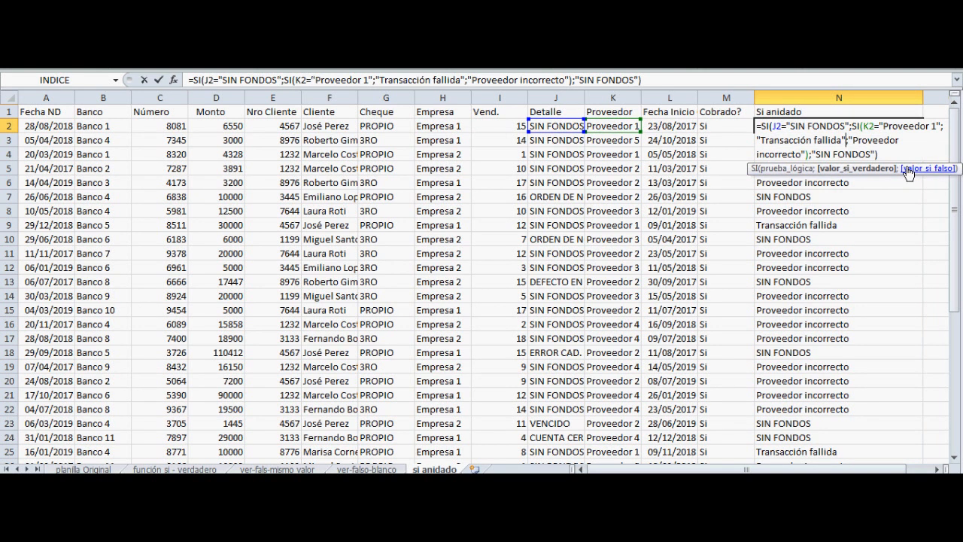
key(shift+Left)
key(shift+Left)
key(shift+Left)
key(shift+Left)
key(shift+Left)
key(shift+Left)
key(shift+Left)
key(shift+Left)
key(shift+Left)
key(shift+Left)
key(shift+Left)
key(shift+Left)
key(shift+Left)
key(shift+Left)
key(shift+Left)
key(shift+Left)
key(shift+Left)
key(shift+Left)
key(shift+Left)
key(shift+Left)
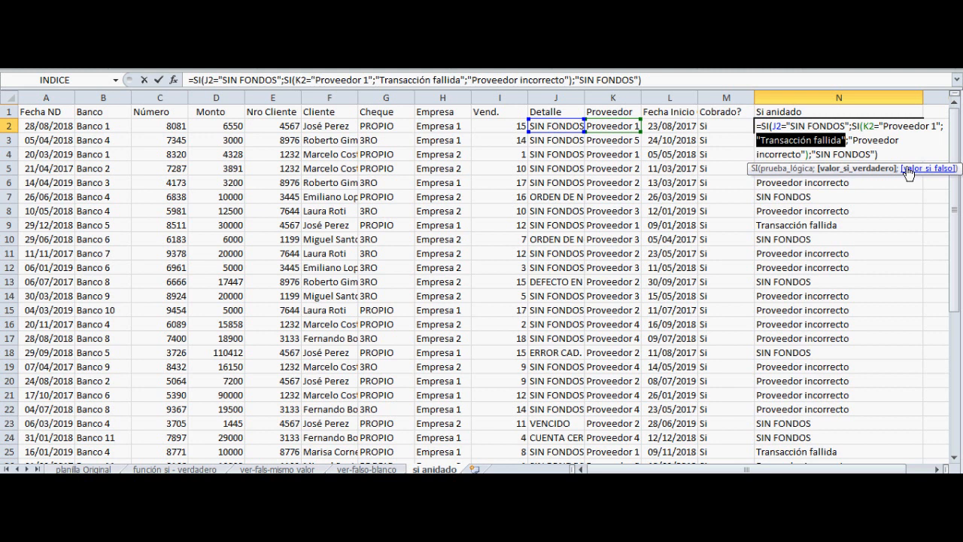
Examine the inner SI's false value, "Proveedor incorrecto", in N2's formula
key(Right)
key(Right)
key(Right)
key(Right)
key(Right)
key(Right)
key(Right)
key(Right)
key(Right)
key(Right)
key(Right)
key(Right)
key(Right)
key(Right)
key(Right)
key(Right)
key(Right)
key(Right)
key(Right)
key(Right)
key(Right)
key(Right)
key(shift+Right)
key(shift+Right)
key(shift+Right)
key(shift+Right)
key(shift+Right)
key(shift+Right)
key(shift+Right)
key(shift+Right)
key(shift+Right)
key(shift+Right)
key(shift+Right)
key(shift+Right)
key(shift+Right)
key(shift+Right)
key(shift+Right)
key(shift+Right)
key(shift+Right)
key(shift+Right)
key(shift+Right)
key(shift+Right)
key(shift+Left)
key(shift+Left)
key(shift+Left)
key(shift+Left)
key(shift+Left)
key(shift+Left)
key(shift+Left)
key(shift+Left)
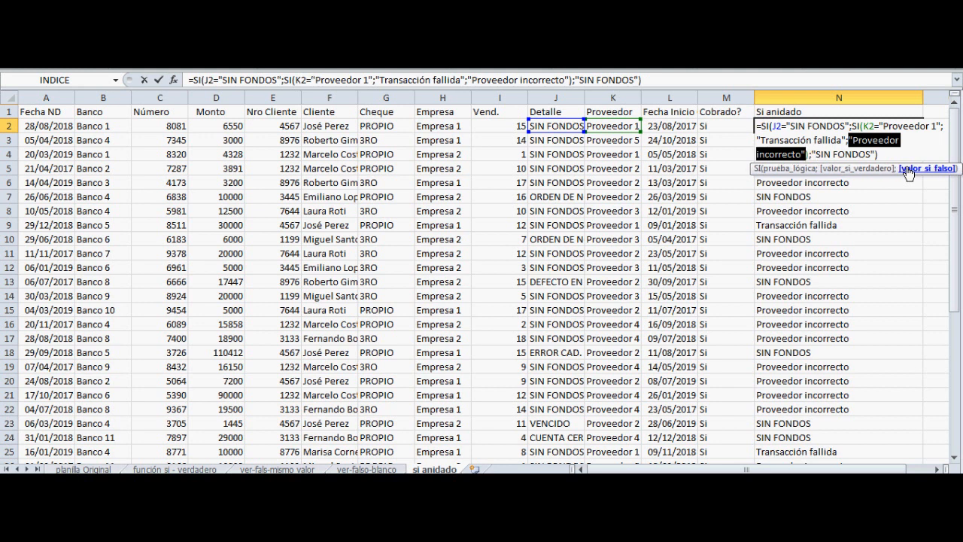
Examine the outer SI's false value, "SIN FONDOS", and leave N2's formula as it is
key(Right)
key(shift+Right)
key(shift+Right)
key(shift+Right)
key(shift+Right)
key(shift+Right)
key(shift+Right)
key(shift+Right)
key(shift+Right)
key(shift+Right)
key(shift+Right)
key(shift+Right)
key(shift+Right)
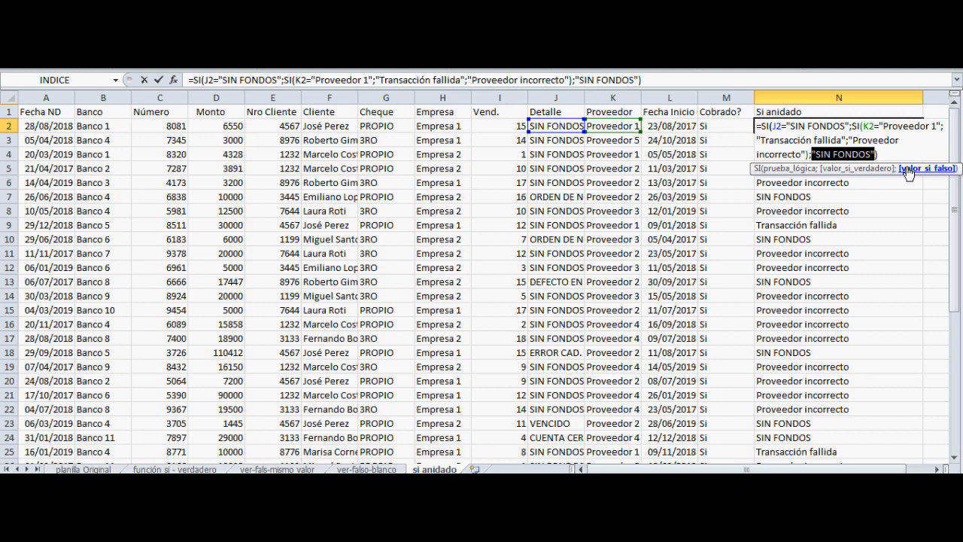
key(Right)
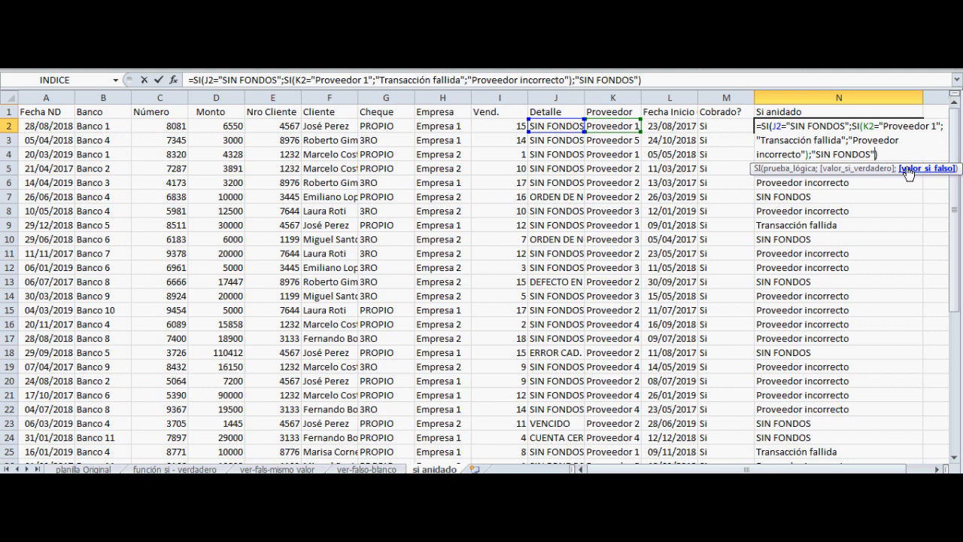
key(shift+Left)
key(shift+Left)
key(shift+Left)
key(shift+Left)
key(shift+Left)
key(shift+Left)
key(shift+Left)
key(shift+Left)
key(shift+Left)
key(shift+Left)
key(shift+Left)
key(shift+Left)
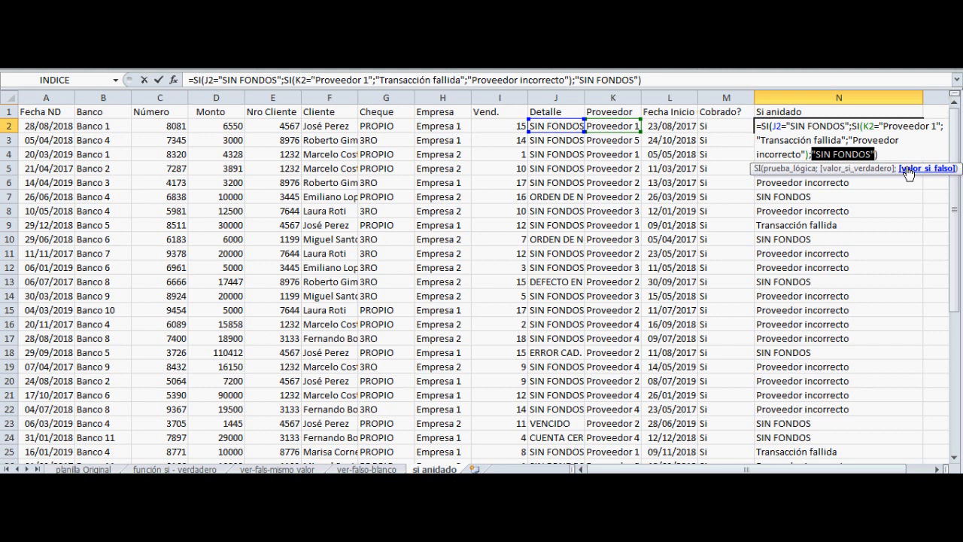
key(Return)
key(Up)
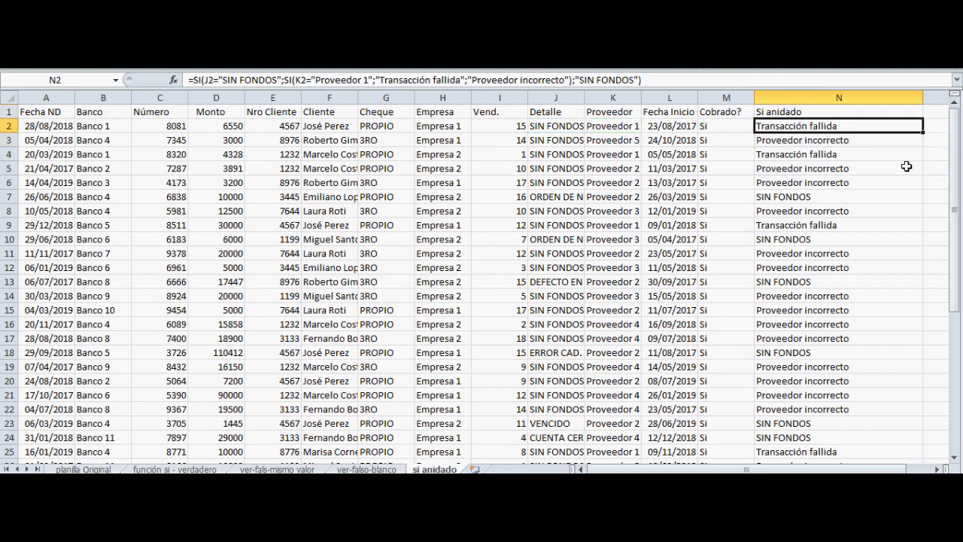
In N2 of the si anidado 2 sheet, replace the outer false value with an SI testing whether K2 equals "Proveedor 1"
key(ctrl+a)
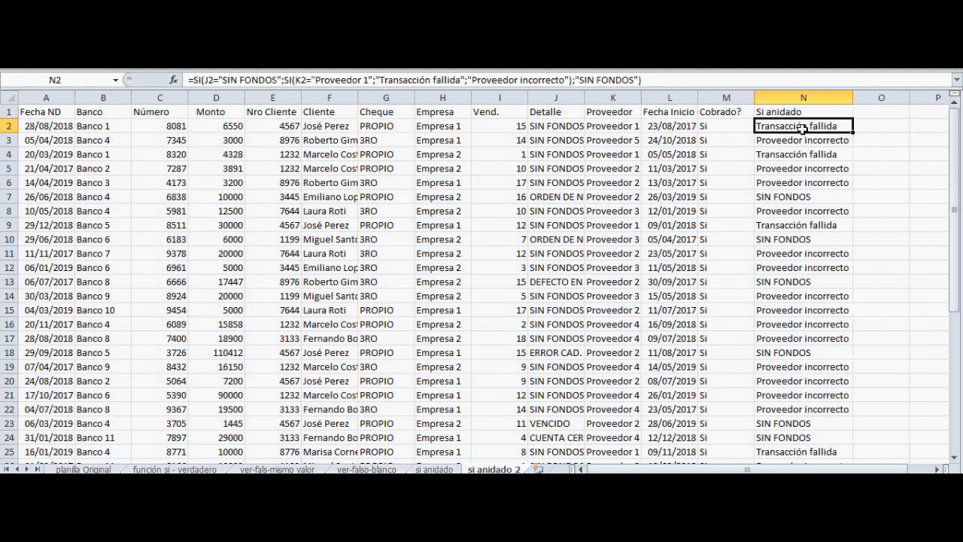
key(F2)
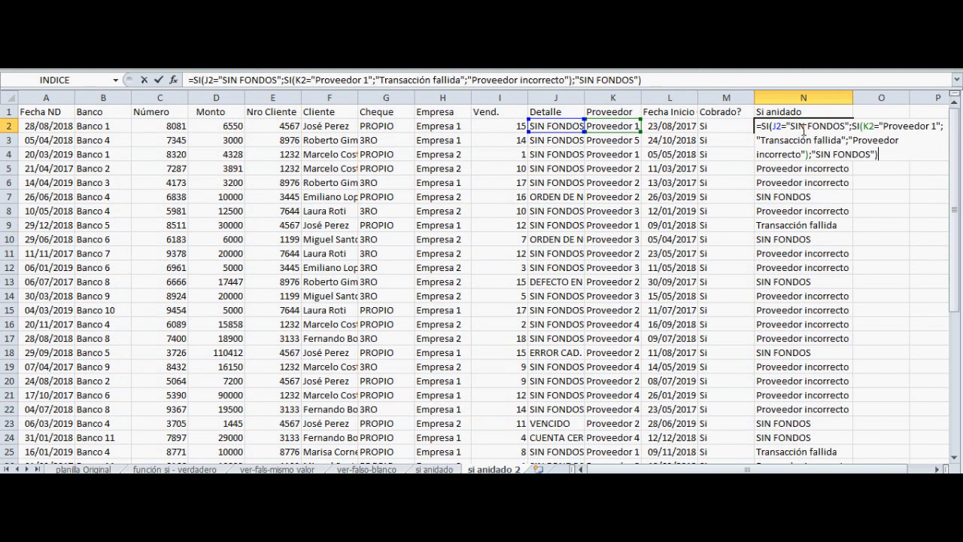
key(Left)
key(shift+Left)
key(shift+Left)
key(shift+Left)
key(shift+Left)
key(shift+Left)
key(shift+Left)
key(shift+Left)
key(shift+Left)
key(shift+Left)
key(shift+Left)
key(shift+Left)
key(shift+Left)
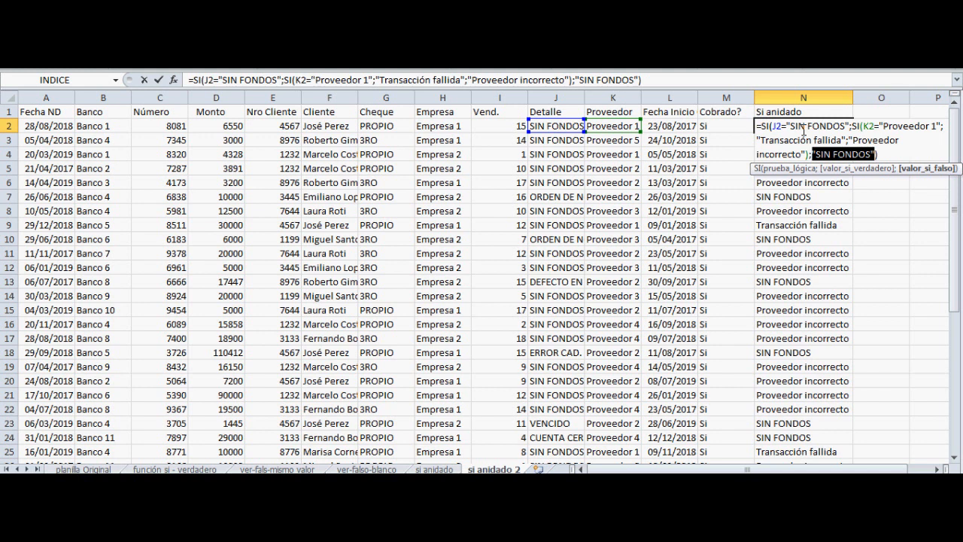
text(si)
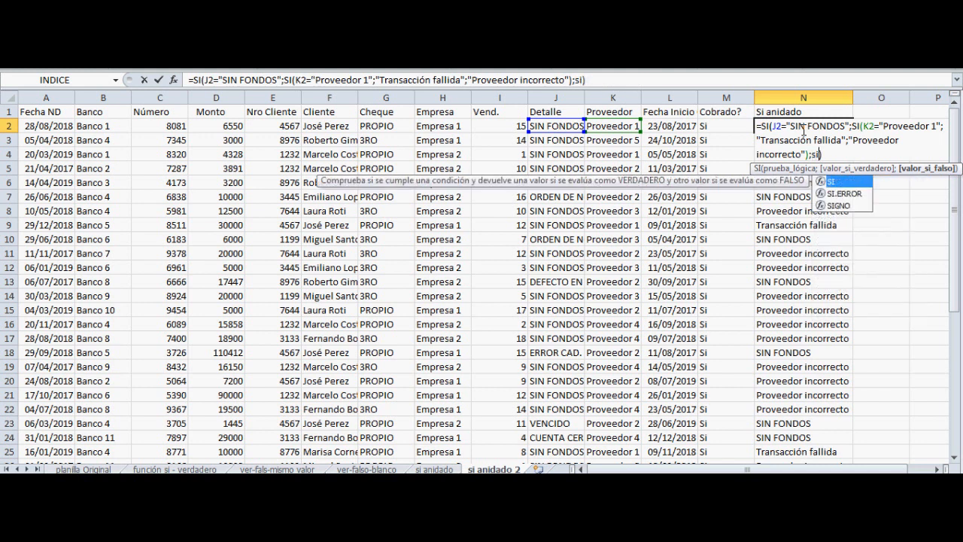
text(()
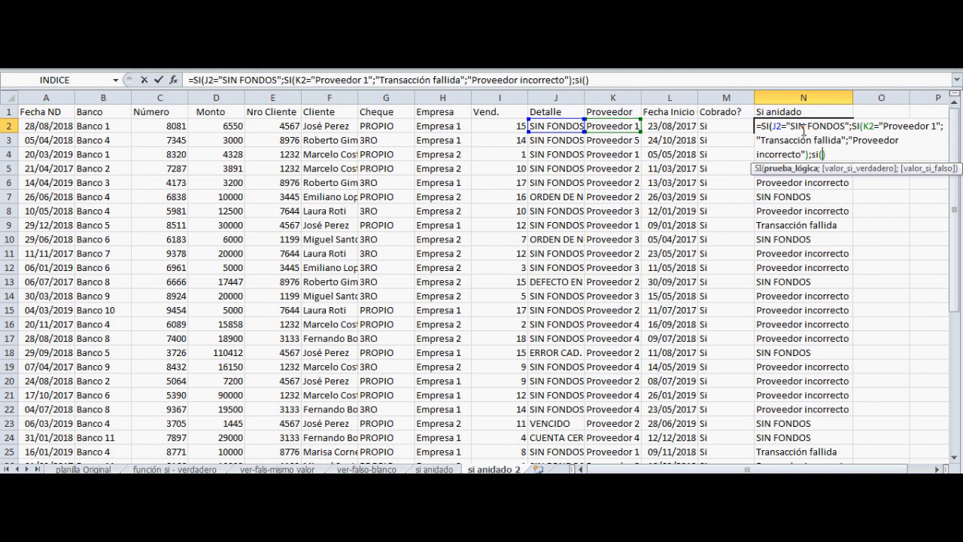
text(k2="Proveedor)
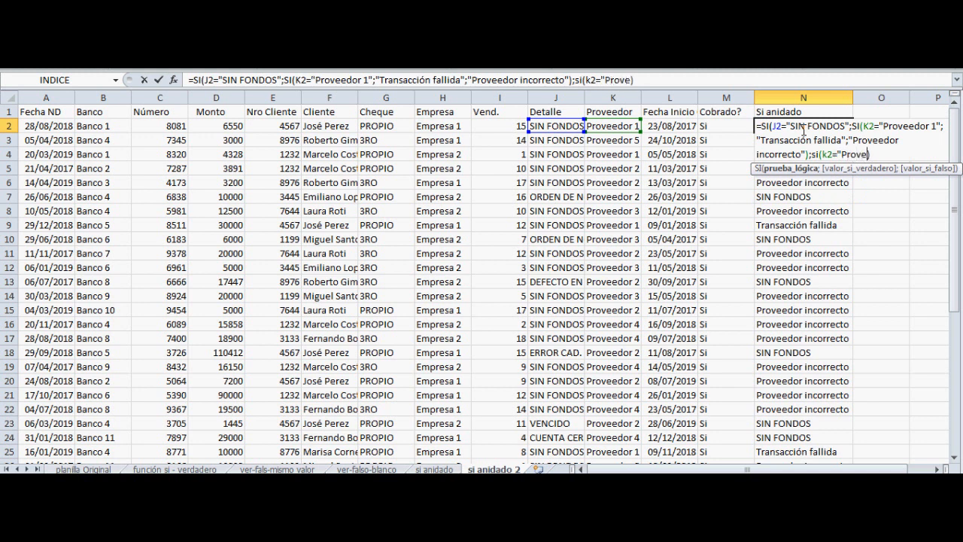
text( 1";)
text("P)
text(roveedor 1";"Proveed)
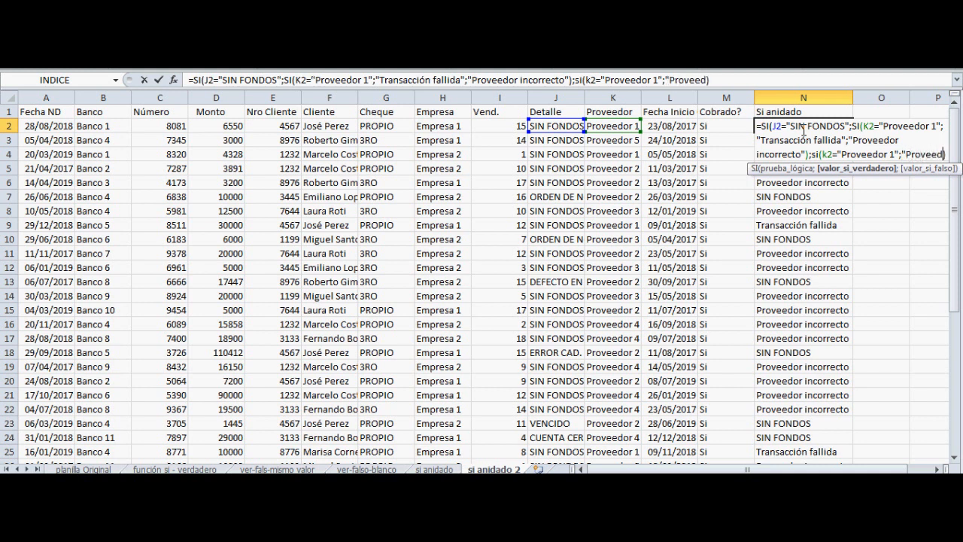
text(")
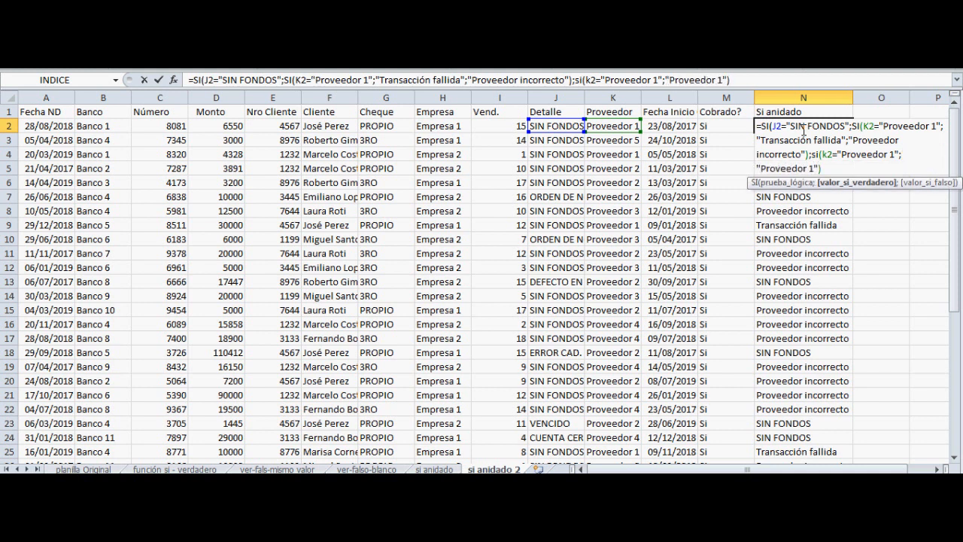
text(;)
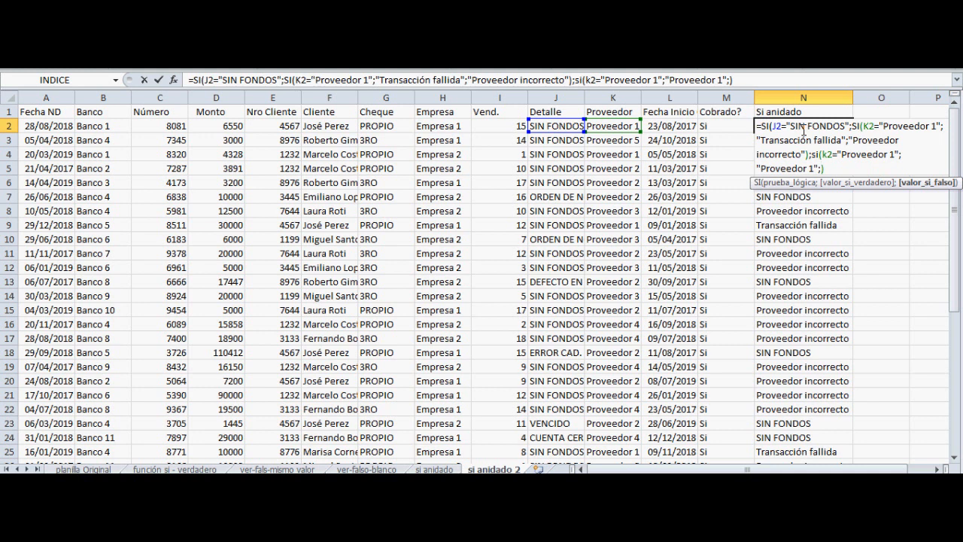
Give the newly nested SI the false value "Ninguno" and enter the formula, accepting the proposed parenthesis correction
text("NInguno")
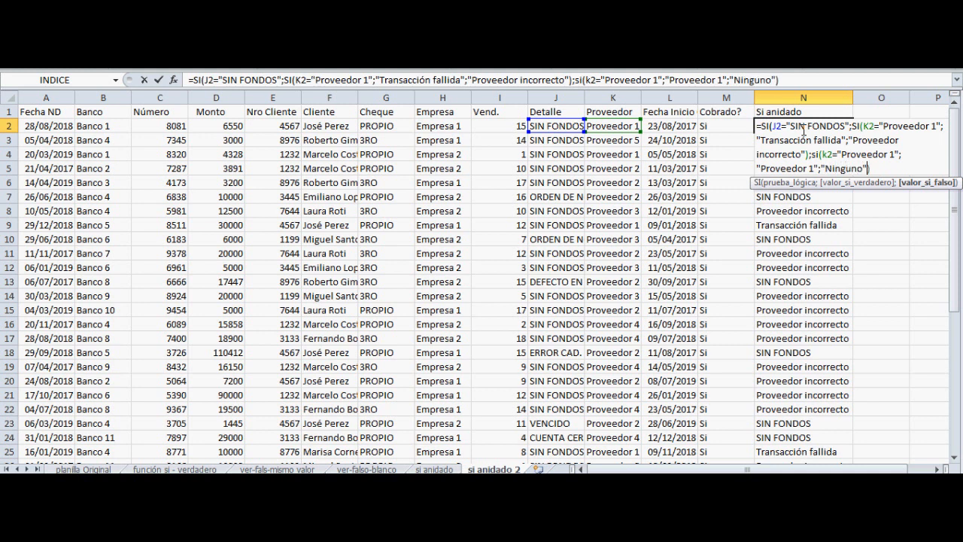
key(Return)
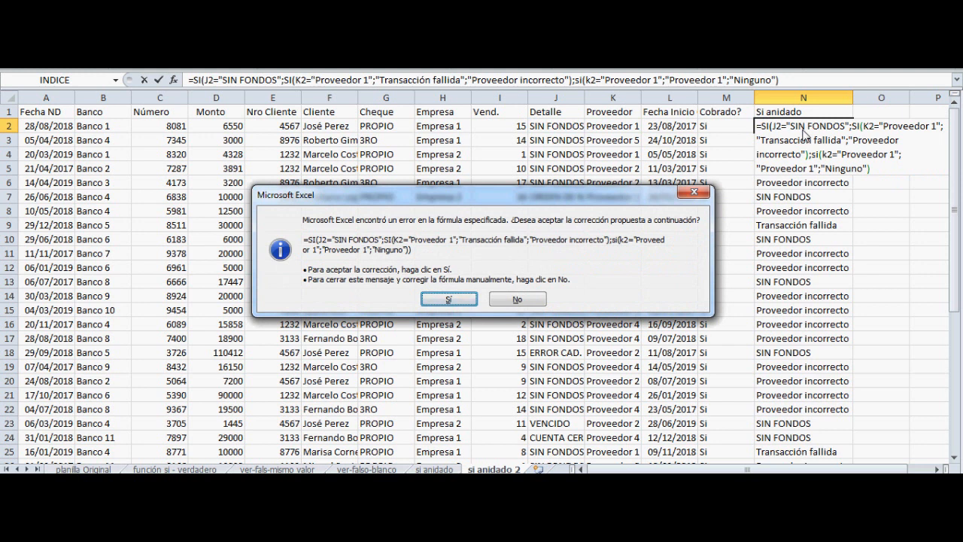
key(Return)
key(Up)
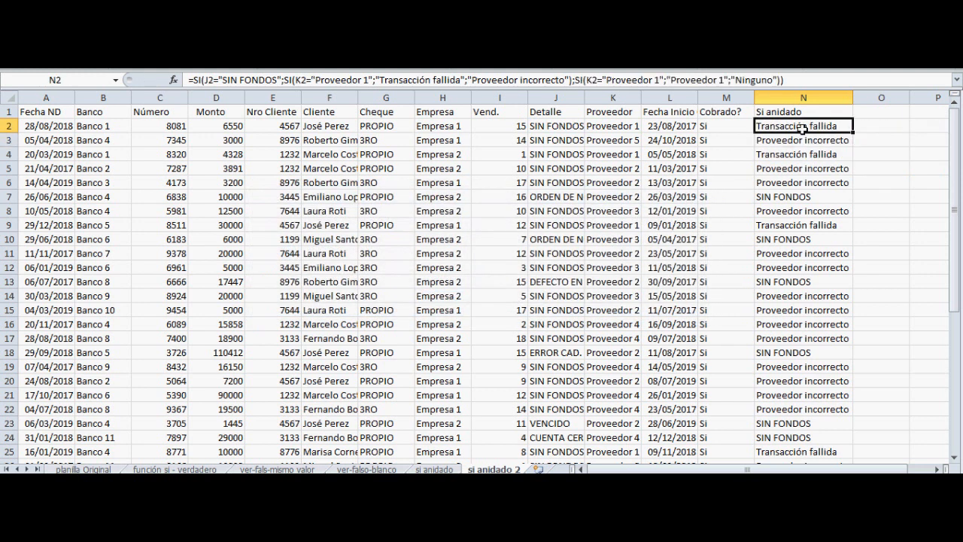
Examine the second nested SI at the end of N2's formula
key(F2)
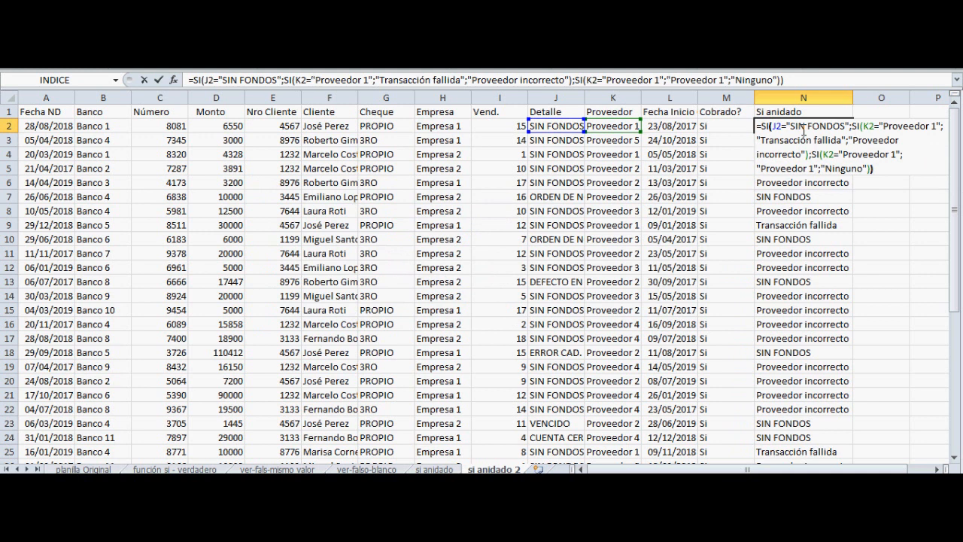
key(Left)
key(shift+Left)
key(shift+Left)
key(shift+Left)
key(shift+Left)
key(shift+Left)
key(shift+Left)
key(shift+Left)
key(shift+Left)
key(shift+Left)
key(shift+Left)
key(shift+Left)
key(shift+Left)
key(shift+Left)
key(shift+Left)
key(shift+Left)
key(shift+Left)
key(shift+Left)
key(shift+Left)
key(shift+Left)
key(shift+Left)
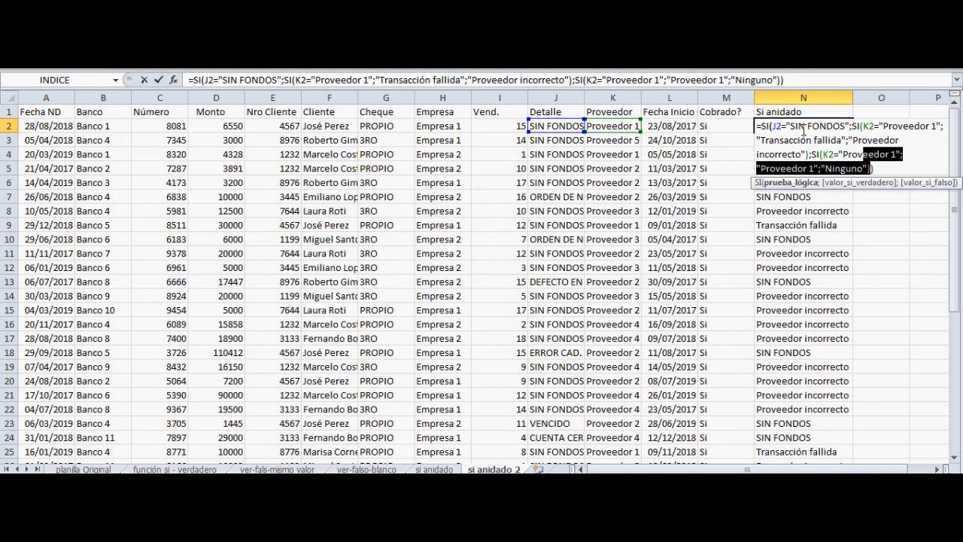
key(Down)
key(Right)
key(Right)
key(Right)
key(Right)
key(Right)
key(Right)
key(Right)
key(Right)
key(Right)
key(Right)
key(Right)
key(Right)
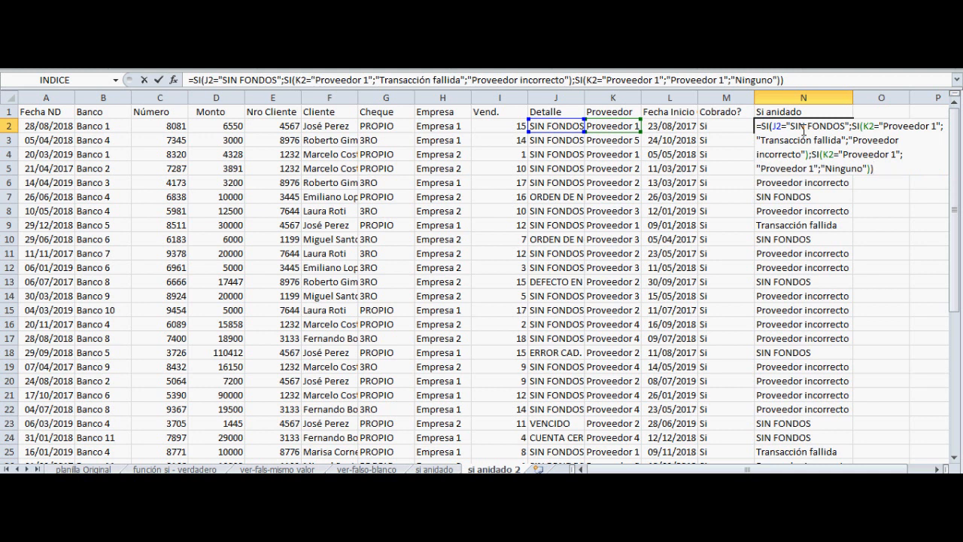
Examine the first nested SI's test on K2 and its true value, "Transacción fallida"
key(Up)
key(Up)
key(Up)
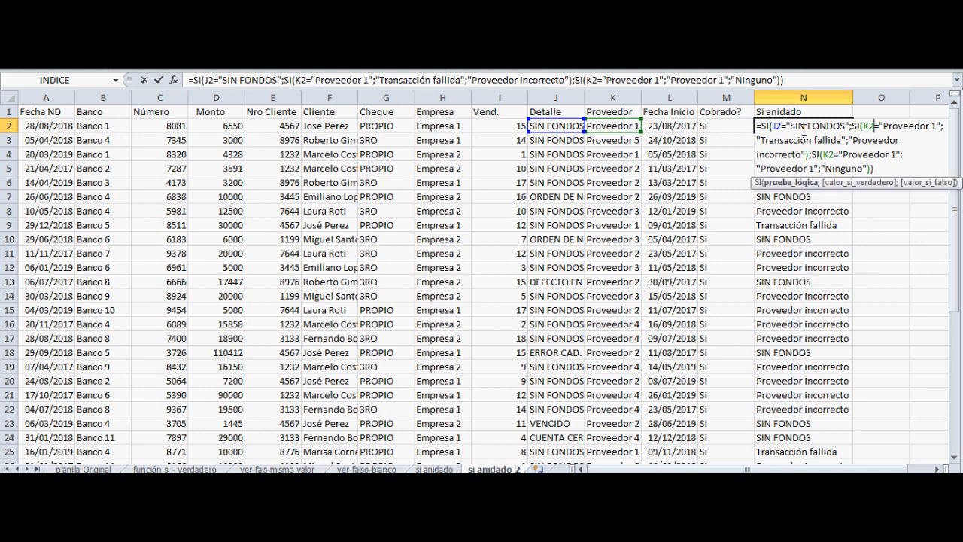
key(Left)
key(Left)
key(Left)
key(Right)
key(Right)
key(Right)
key(Right)
key(Right)
key(Down)
key(Left)
key(Left)
key(Left)
key(Left)
key(Left)
key(Left)
key(Left)
key(shift+Left)
key(shift+Left)
key(shift+Left)
key(shift+Left)
key(shift+Left)
key(shift+Left)
key(shift+Left)
key(shift+Left)
key(shift+Left)
key(shift+Left)
key(shift+Left)
key(shift+Left)
key(shift+Left)
key(shift+Left)
key(shift+Left)
key(shift+Left)
key(shift+Left)
key(shift+Left)
key(shift+Left)
key(shift+Left)
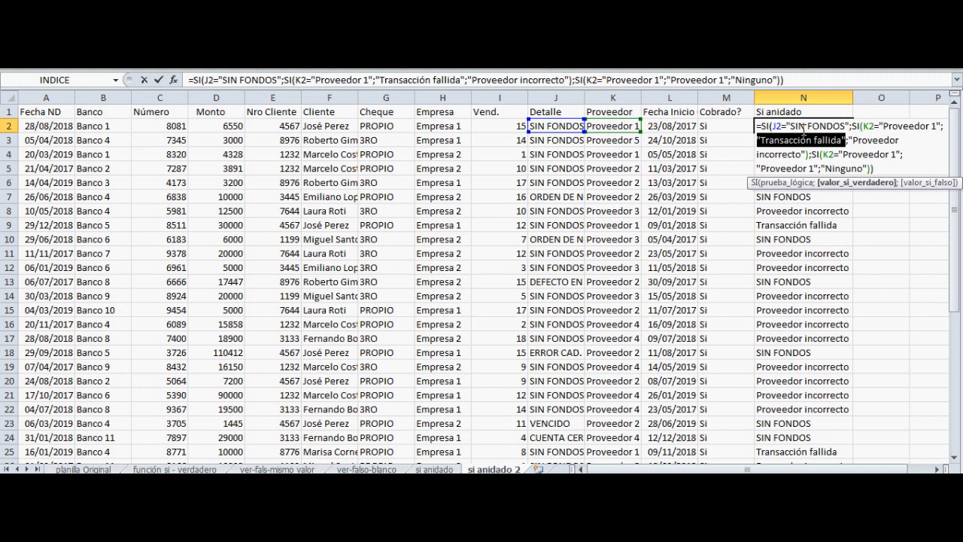
Examine the first nested SI's false value, "Proveedor incorrecto"
key(Right)
key(Right)
key(Right)
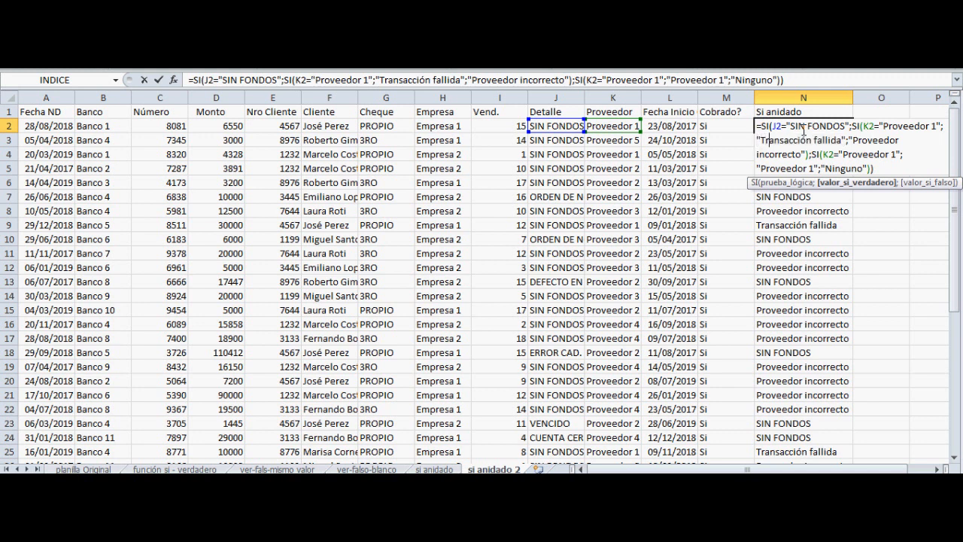
key(Right)
key(Right)
key(Right)
key(Right)
key(Right)
key(Right)
key(Right)
key(Right)
key(Right)
key(Right)
key(Right)
key(Right)
key(Right)
key(Right)
key(Right)
key(Right)
key(Right)
key(Right)
key(shift+Down)
key(shift+Left)
key(shift+Left)
key(shift+Left)
key(shift+Left)
key(shift+Left)
key(shift+Left)
key(shift+Left)
key(shift+Left)
key(shift+Left)
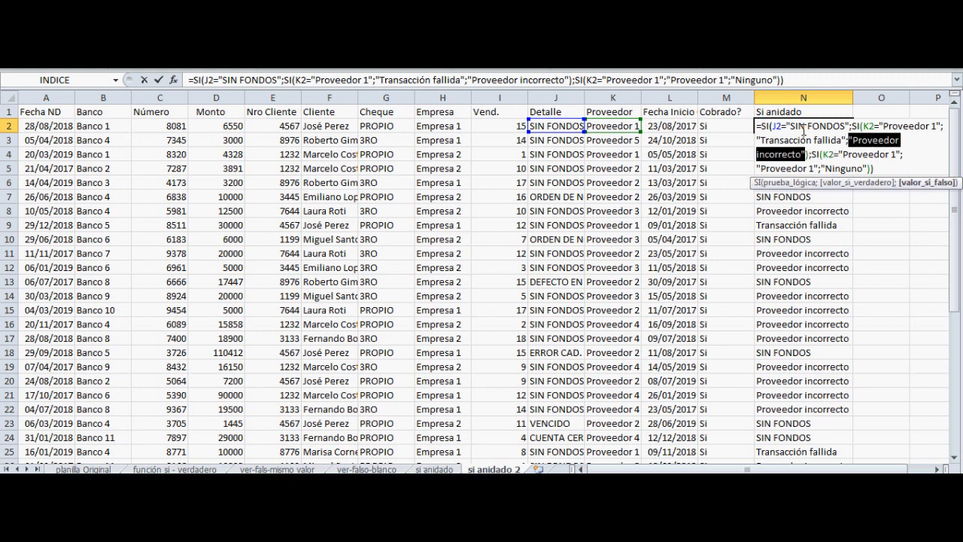
Examine the second nested SI's test on K2 and its true value, "Proveedor 1"
key(Right)
key(Right)
key(Right)
key(shift+Right)
key(shift+Right)
key(shift+Right)
key(shift+Right)
key(shift+Right)
key(shift+Right)
key(shift+Right)
key(shift+Right)
key(shift+Right)
key(Down)
key(Left)
key(Left)
key(Left)
key(Left)
key(Left)
key(Left)
key(Left)
key(Left)
key(shift+Right)
key(shift+Left)
key(shift+Left)
key(shift+Left)
key(shift+Left)
key(shift+Left)
key(shift+Left)
key(shift+Left)
key(shift+Left)
key(shift+Left)
key(shift+Left)
key(shift+Left)
key(shift+Left)
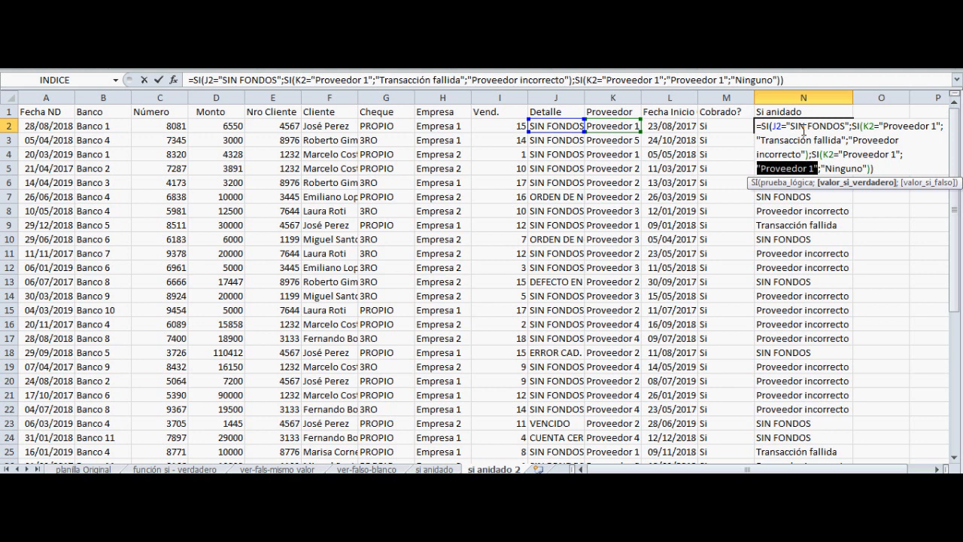
Examine the second nested SI's false value, "Ninguno", and leave the formula as it is
key(shift+Right)
key(Right)
key(Right)
key(Right)
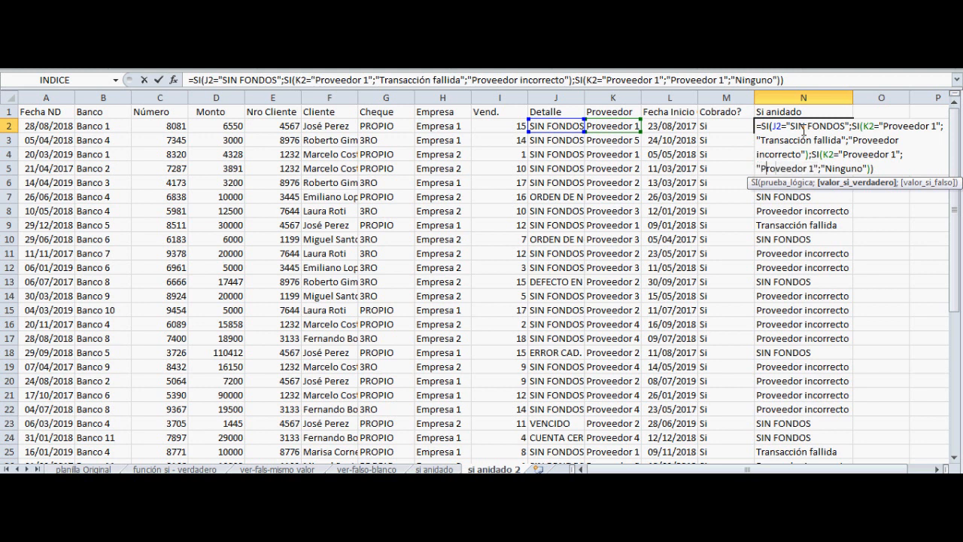
key(shift+Right)
key(shift+Right)
key(shift+Right)
key(shift+Right)
key(shift+Right)
key(shift+Right)
key(shift+Right)
key(shift+Right)
key(shift+Right)
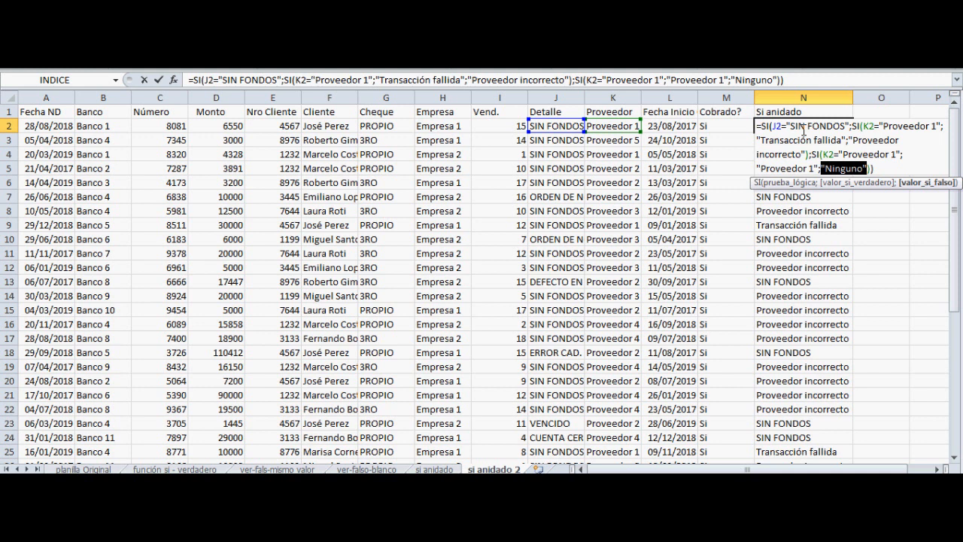
key(Return)
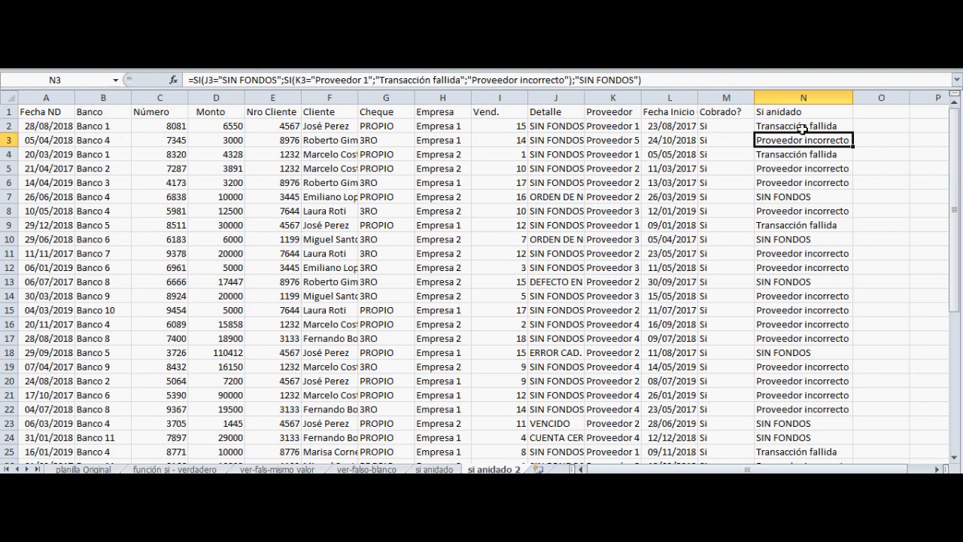
Fill N2's extended formula down the Si anidado column
click(804, 129)
drag(854, 133, 826, 441)
scroll(804, 129, up, 6)
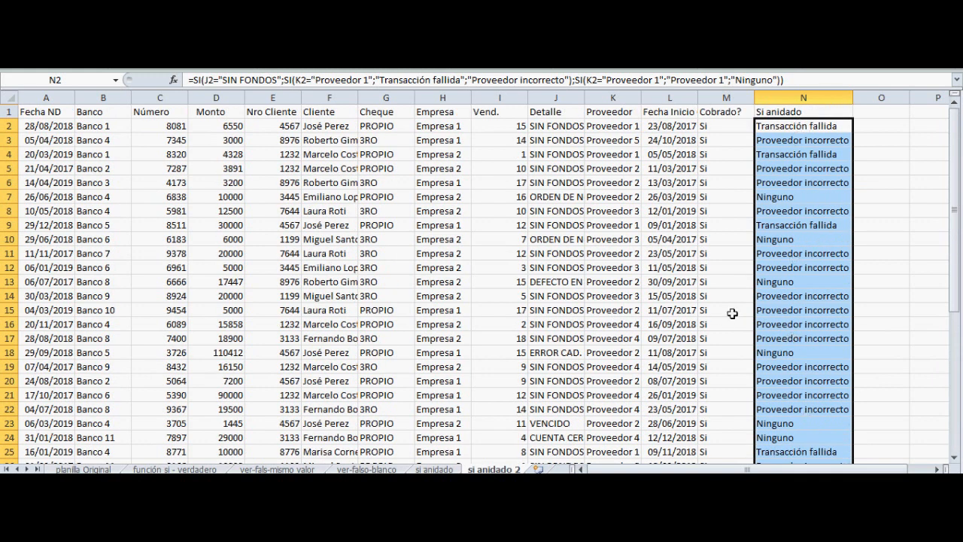
Open N2's formula for editing and examine how the first nested SI fills the outer SI's true value
click(792, 127)
key(F2)
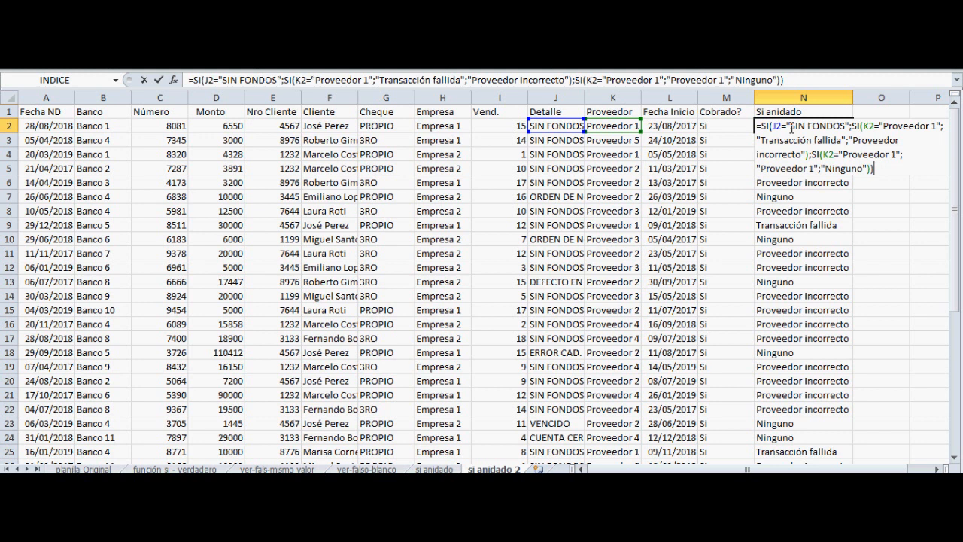
key(Up)
key(Up)
key(Left)
key(Left)
key(Left)
key(Left)
key(Left)
key(Right)
key(Left)
key(Right)
key(Down)
key(Left)
key(Left)
key(Left)
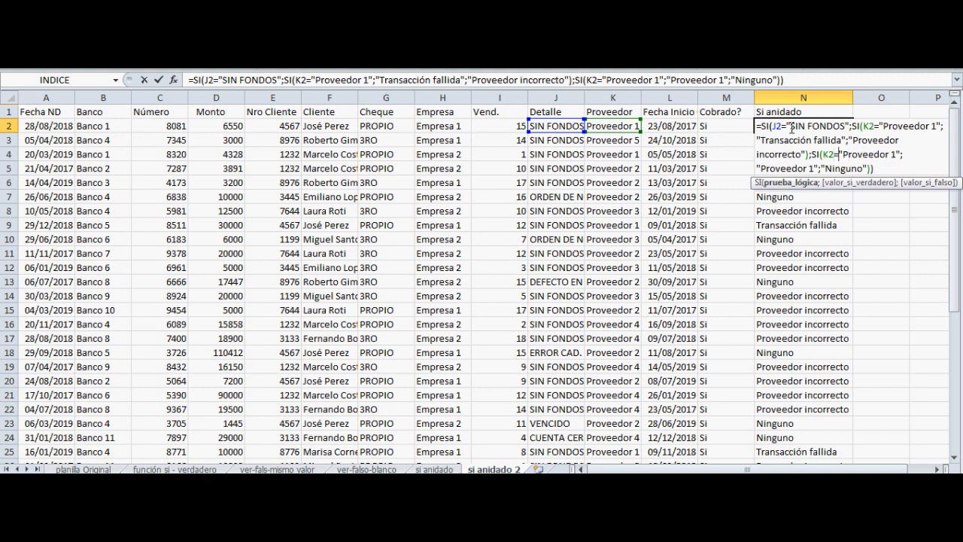
key(Left)
key(Left)
key(Left)
key(Left)
key(Left)
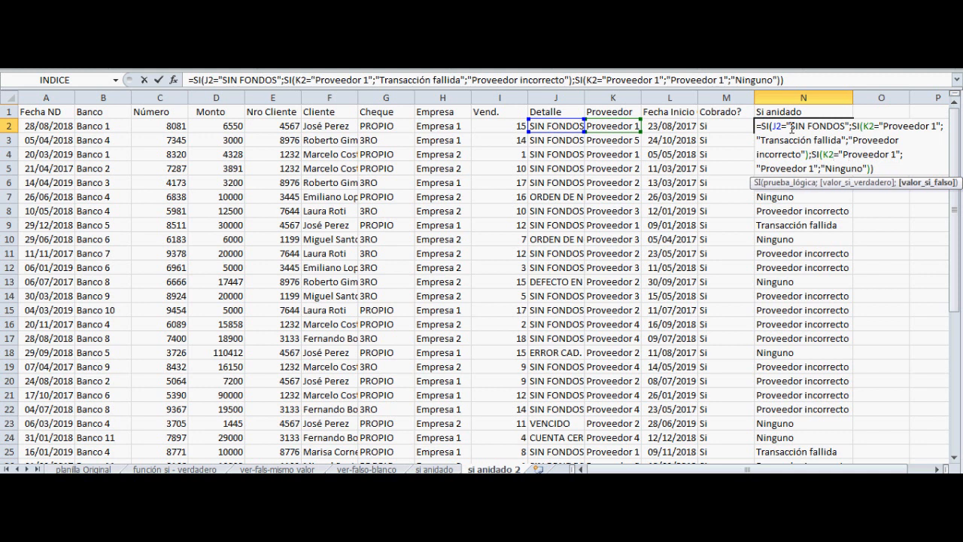
key(Up)
key(Up)
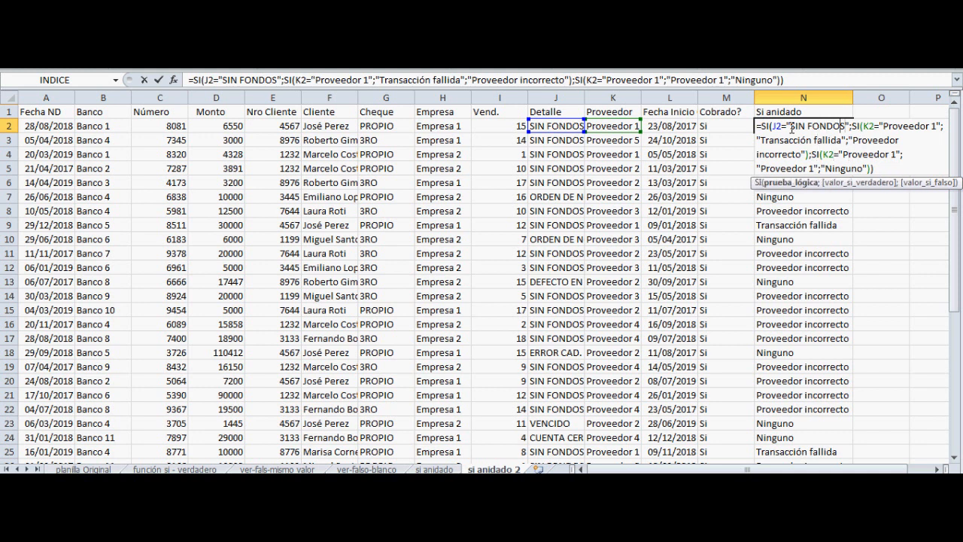
key(Right)
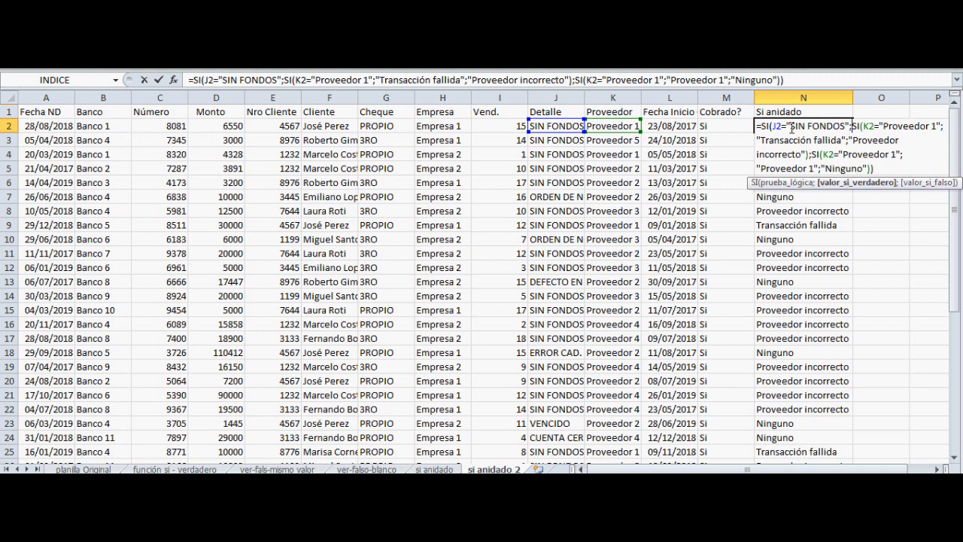
Examine the nested SI in the outer SI's false value through "Ninguno", and leave N2's formula as it is
key(Down)
key(Down)
key(Down)
key(Left)
key(Left)
key(Up)
key(Left)
key(Left)
key(Left)
key(Left)
key(Left)
key(Up)
key(Up)
key(Down)
key(Down)
key(Down)
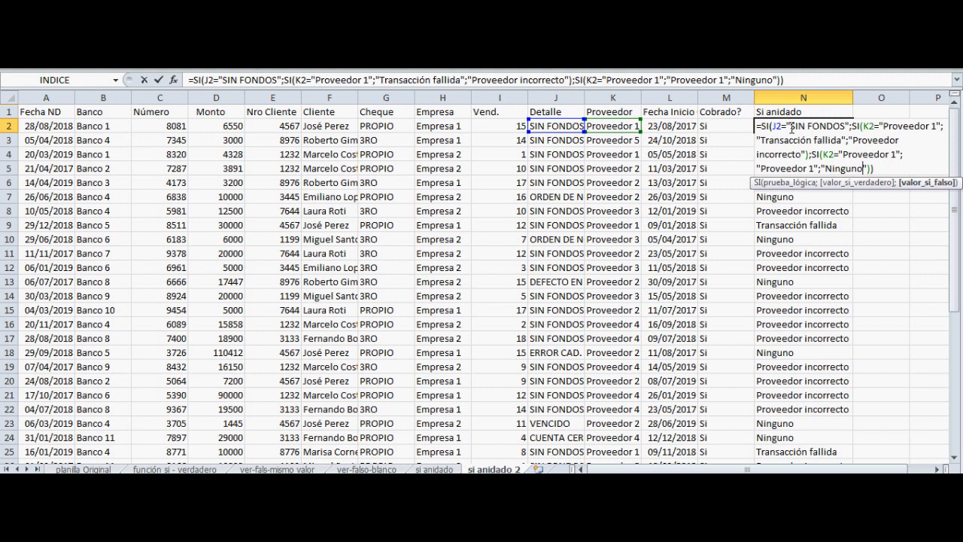
key(Return)
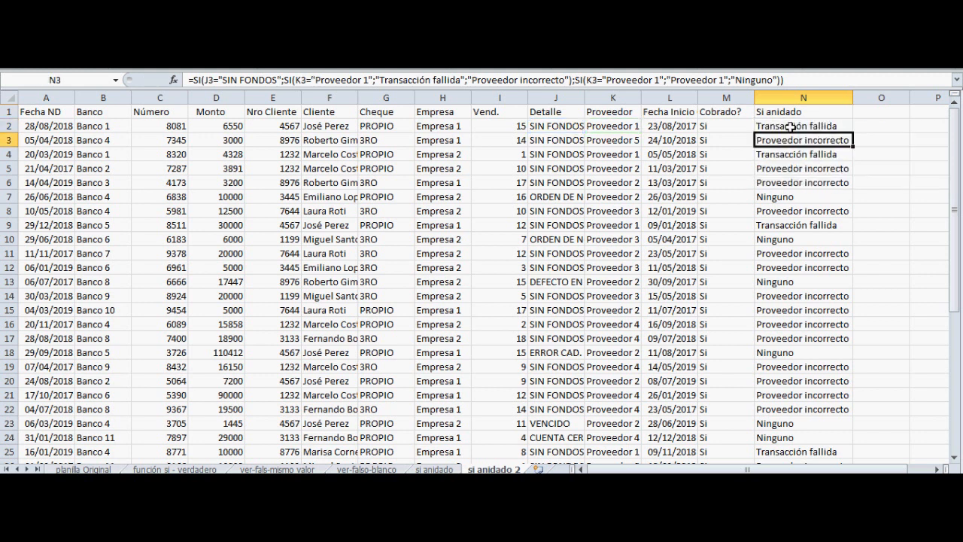
On the función si - Y sheet, start a SI formula in O2 with the Y function as its logical test
key(ctrl+Page_Down)
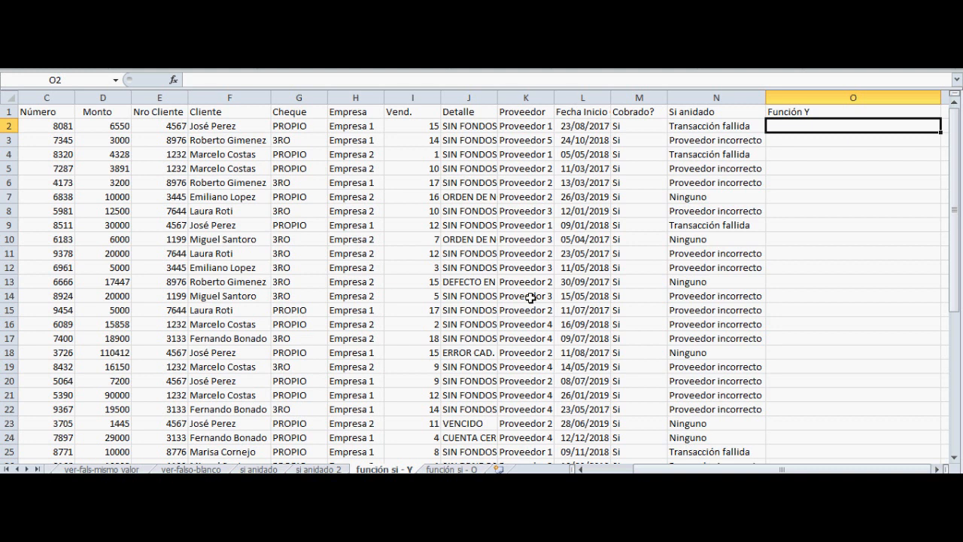
key(Left)
key(Right)
key(Left)
key(Right)
key(Left)
key(Right)
key(Left)
key(Right)
text(=si)
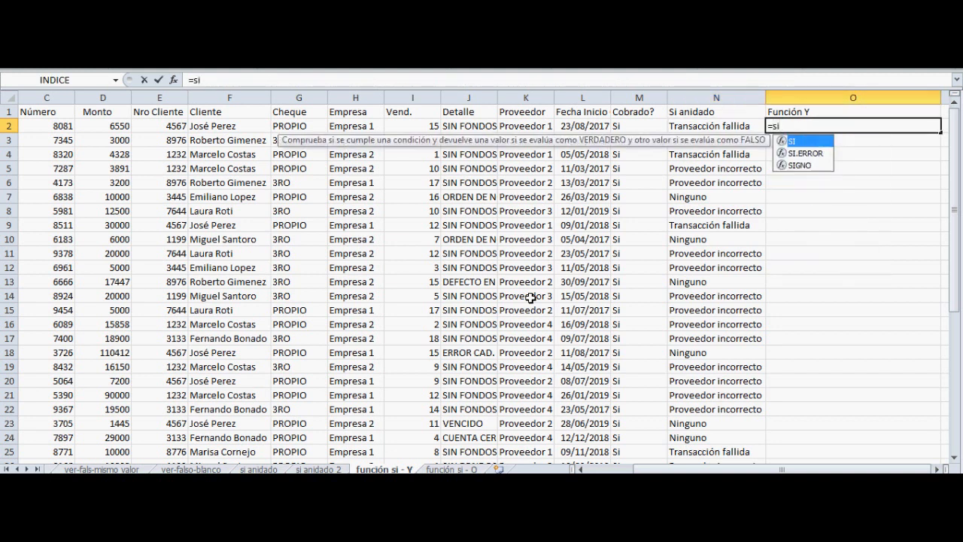
text(()
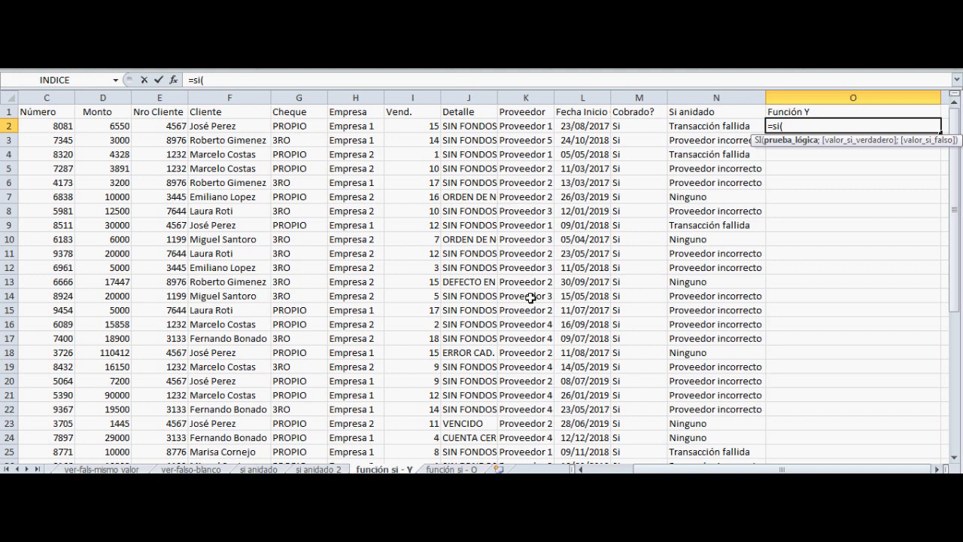
text(Y)
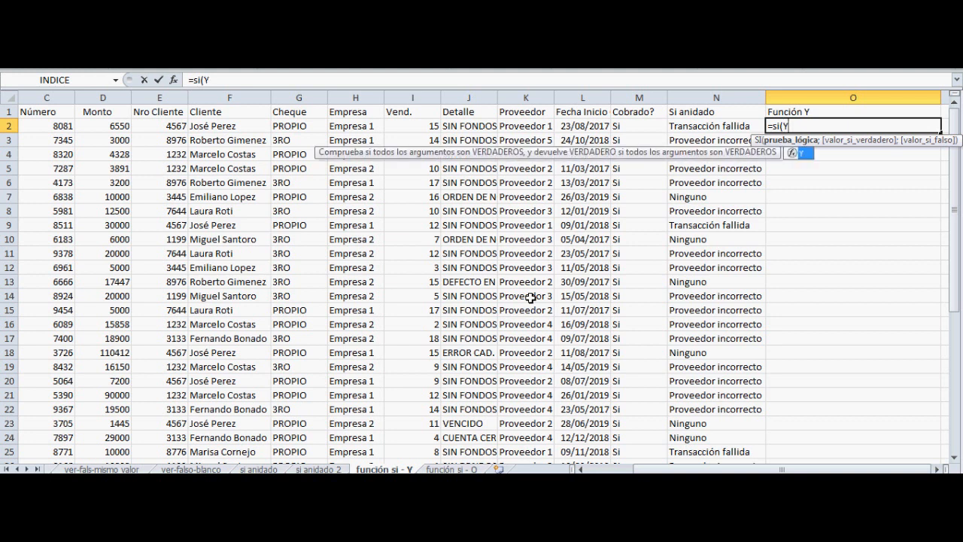
text(()
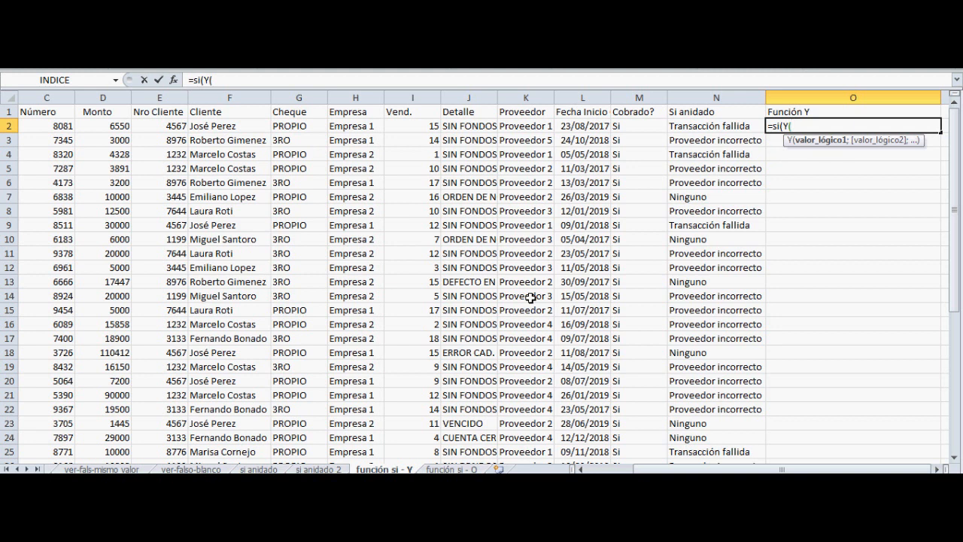
Add J2="SIN FONDOS" as the first condition of the Y function in O2
click(467, 126)
text(=")
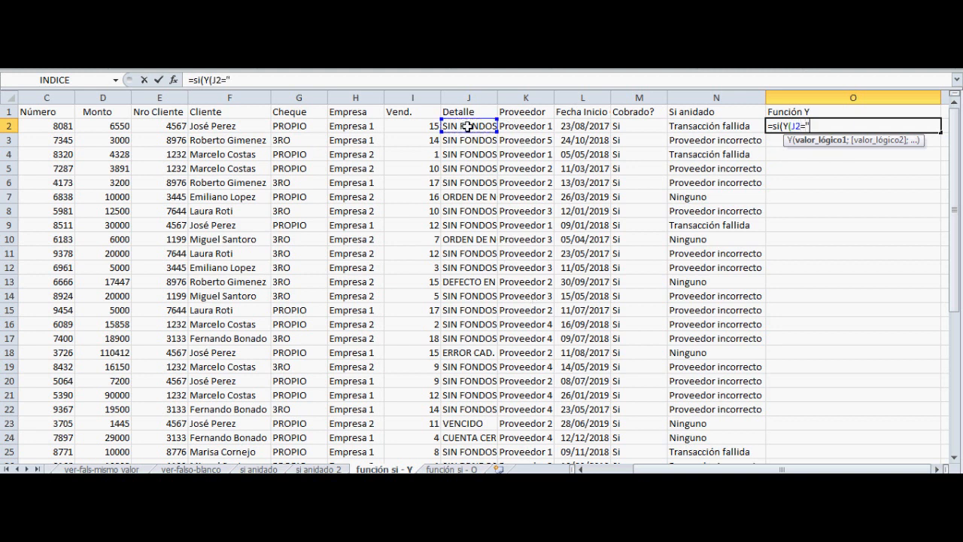
key(Return)
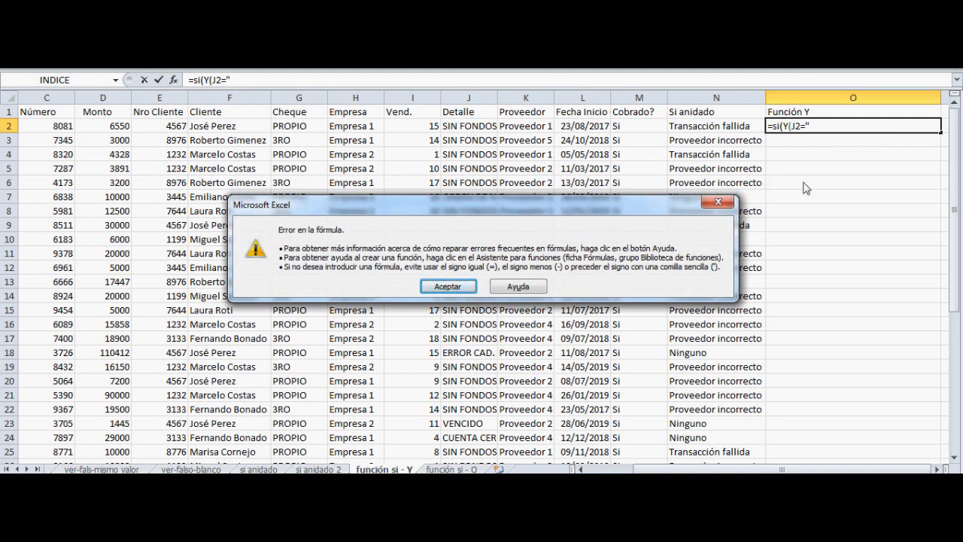
click(719, 202)
text(SIN FONDOS";)
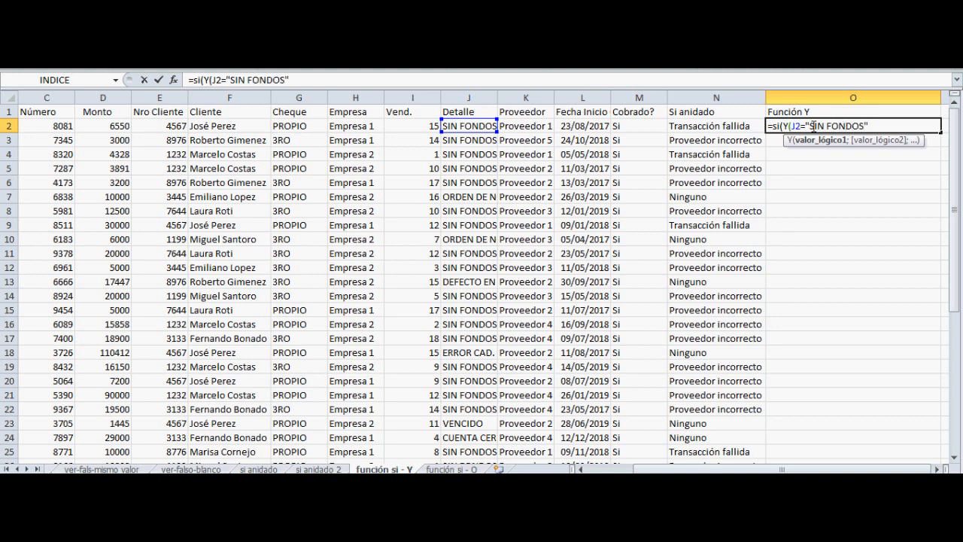
Add K2="Proveedor 1" as the second condition and close the Y function
click(512, 126)
text(=)
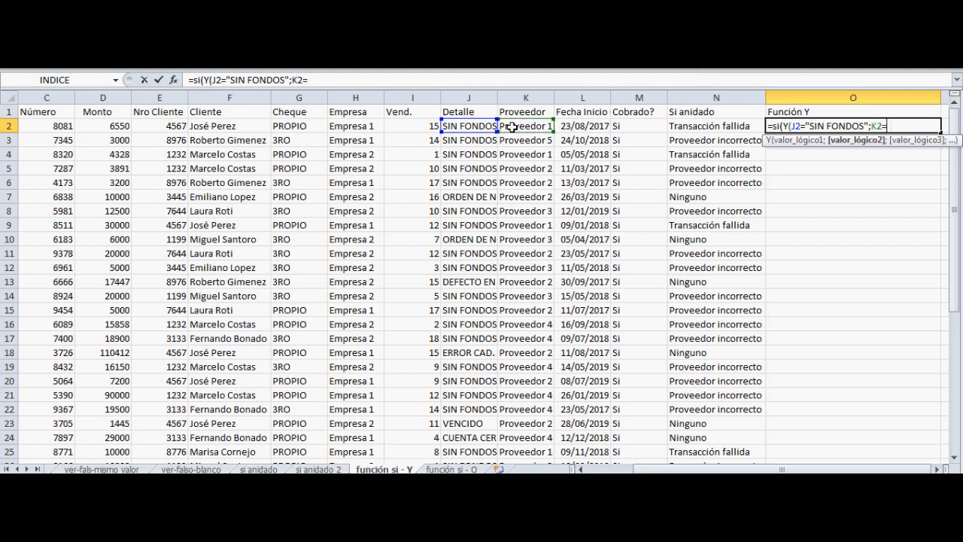
text("Proveedor)
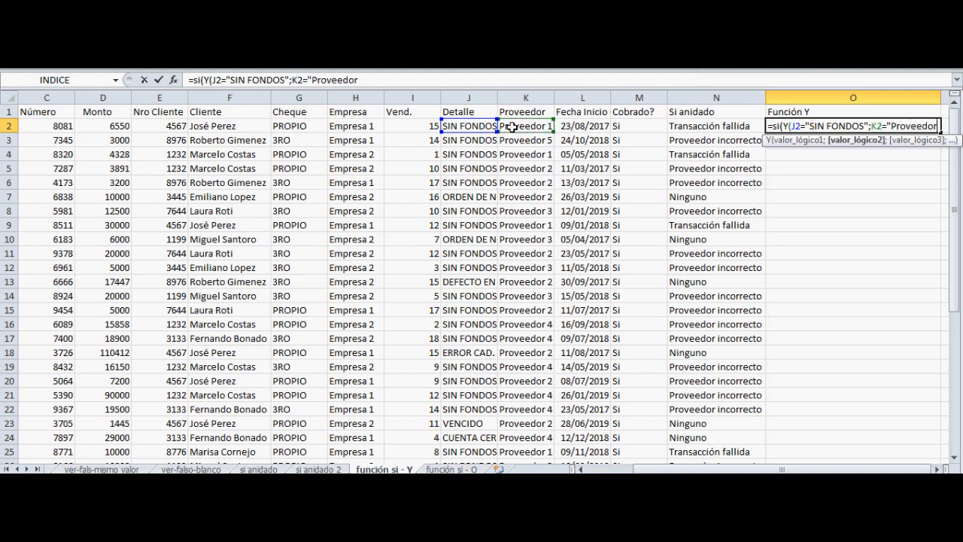
text( 1");)
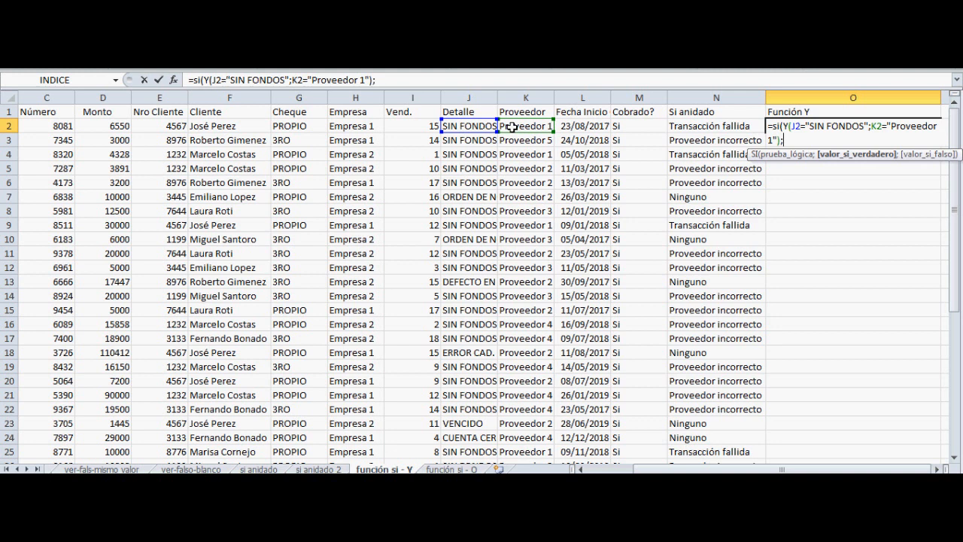
text("Transacción )
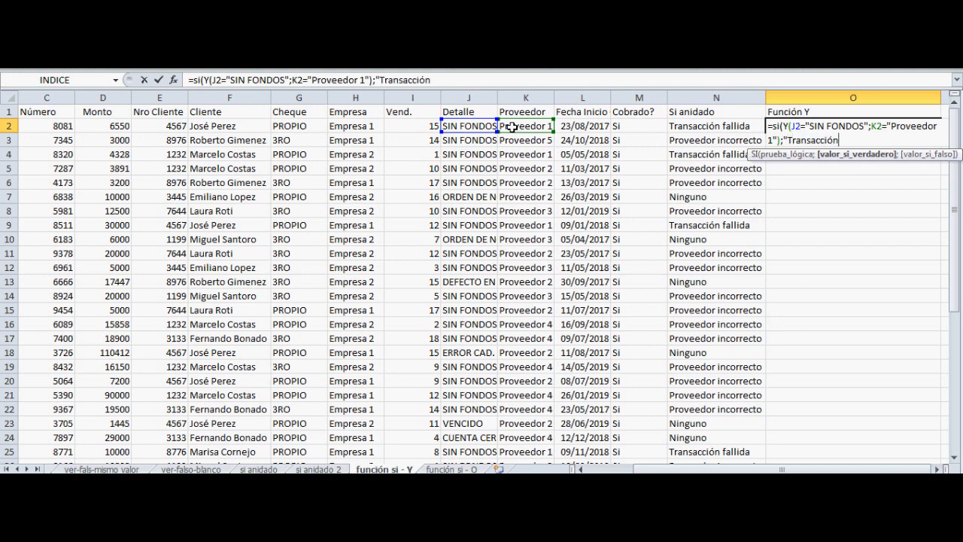
text(fallida";)
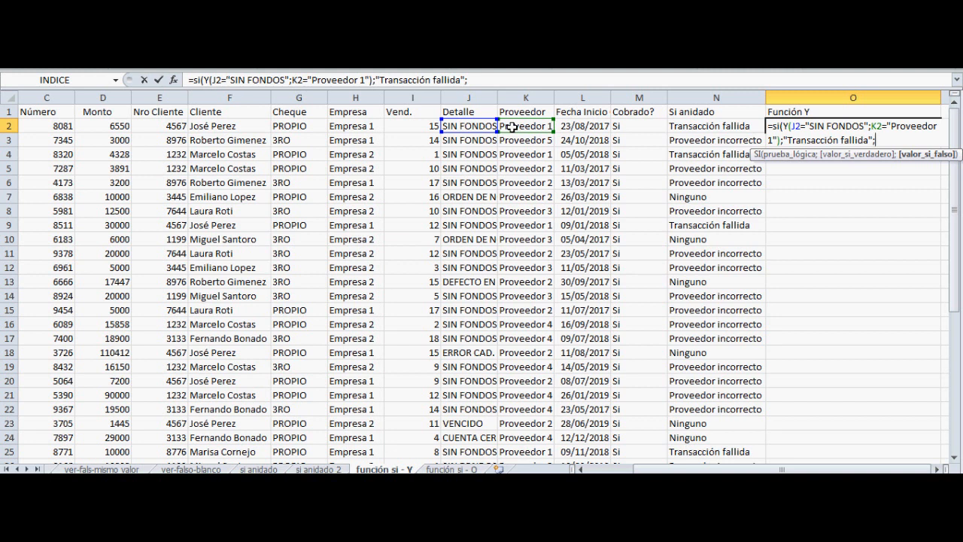
Set the SI's true value to "Transacción fallida" and leave out the false value
key(BackSpace)
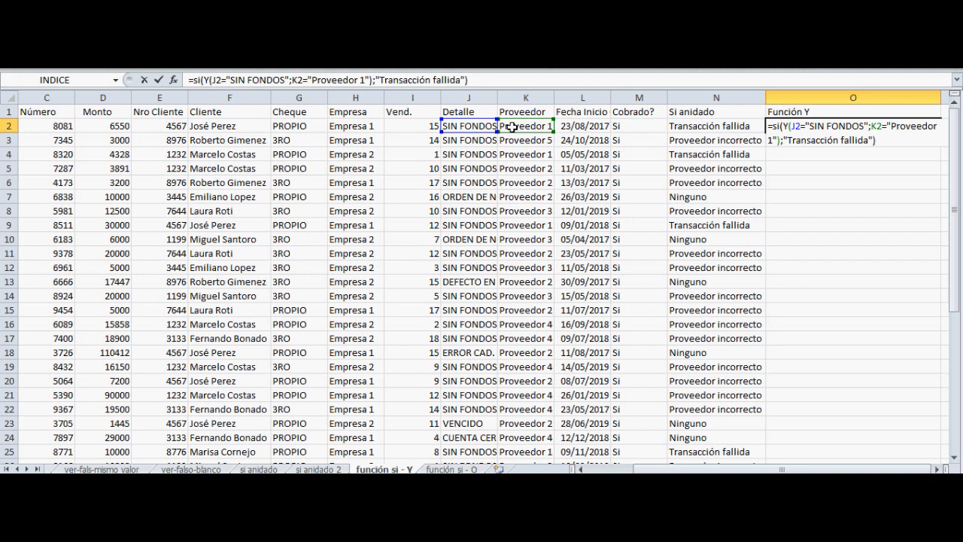
Enter O2's formula and fill it down the Función Y column to row 42
key(Return)
key(Up)
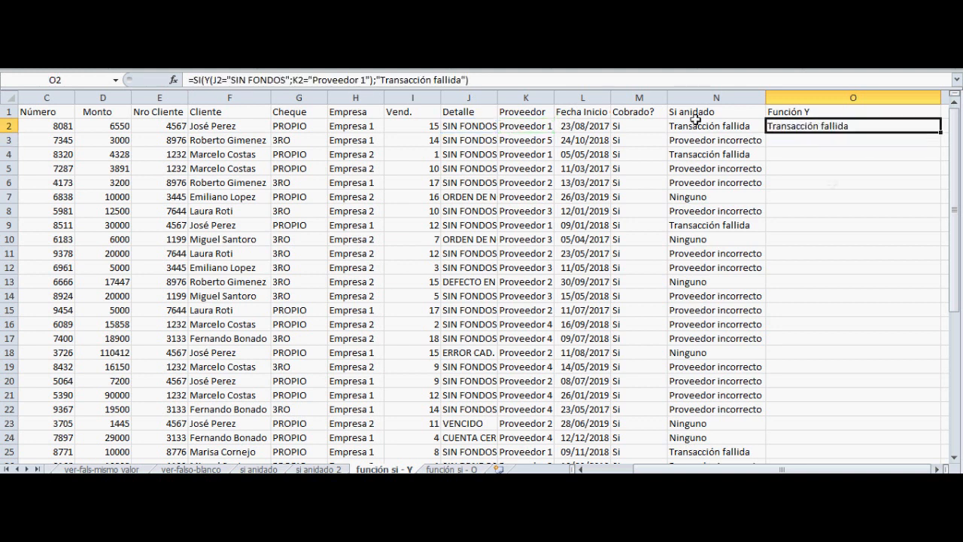
drag(940, 132, 882, 424)
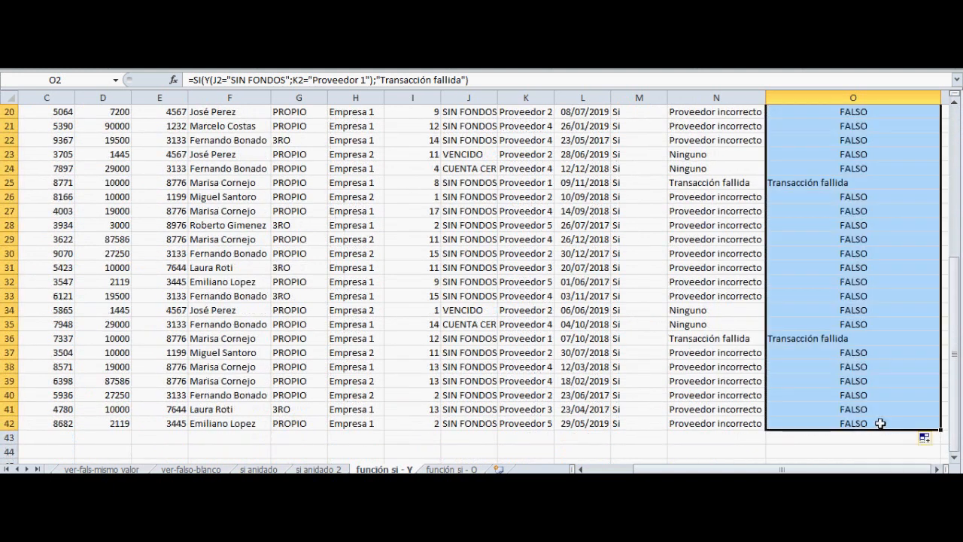
Compare the Función Y results with the Si anidado column across the table, ending at O2
click(832, 339)
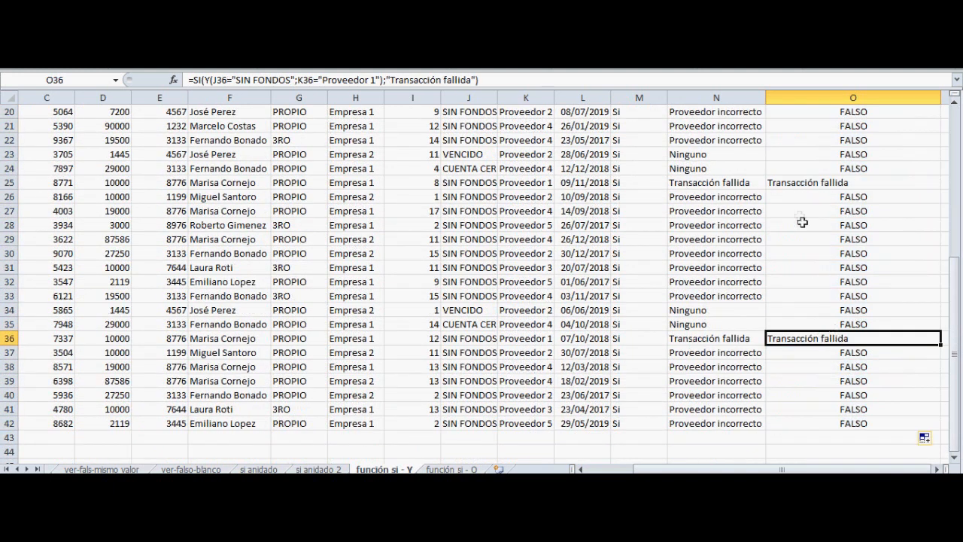
click(810, 180)
scroll(811, 181, up, 6)
click(806, 210)
click(805, 143)
scroll(821, 173, up, 1)
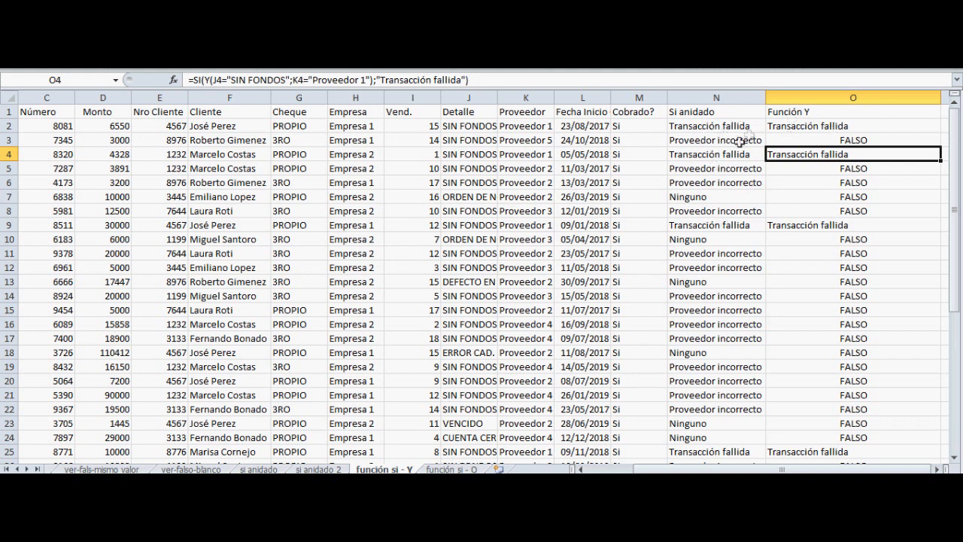
scroll(860, 311, down, 10)
scroll(861, 310, up, 10)
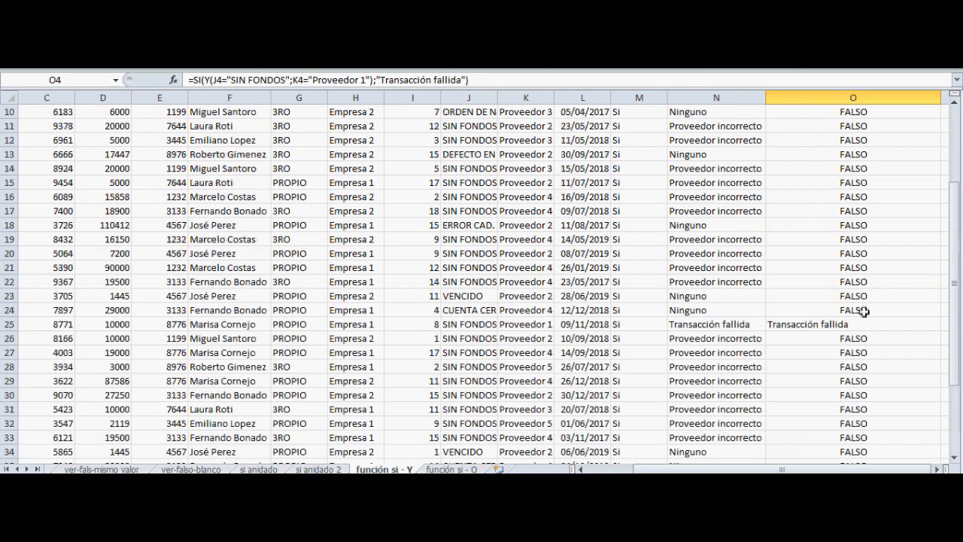
click(860, 126)
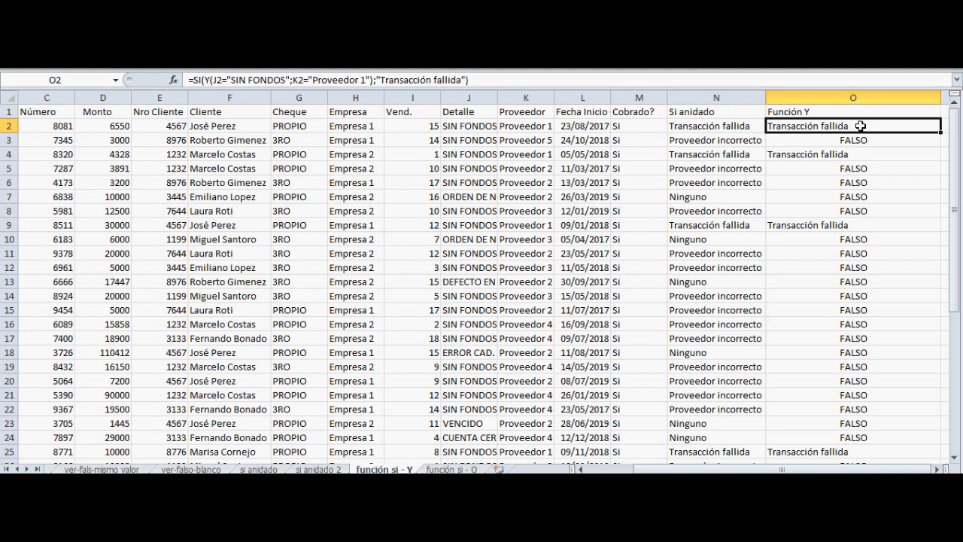
Switch to the función si - O sheet and examine the Función O results and O2's formula
key(ctrl+Page_Down)
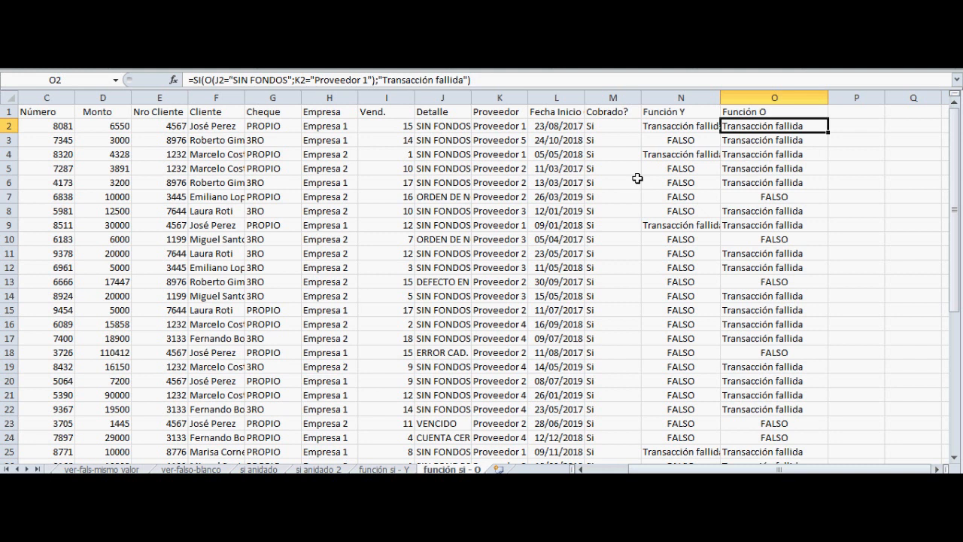
key(Down)
key(Down)
key(Down)
key(Down)
key(Down)
key(Down)
key(Down)
key(Down)
key(Down)
key(Down)
key(Down)
key(Up)
key(Up)
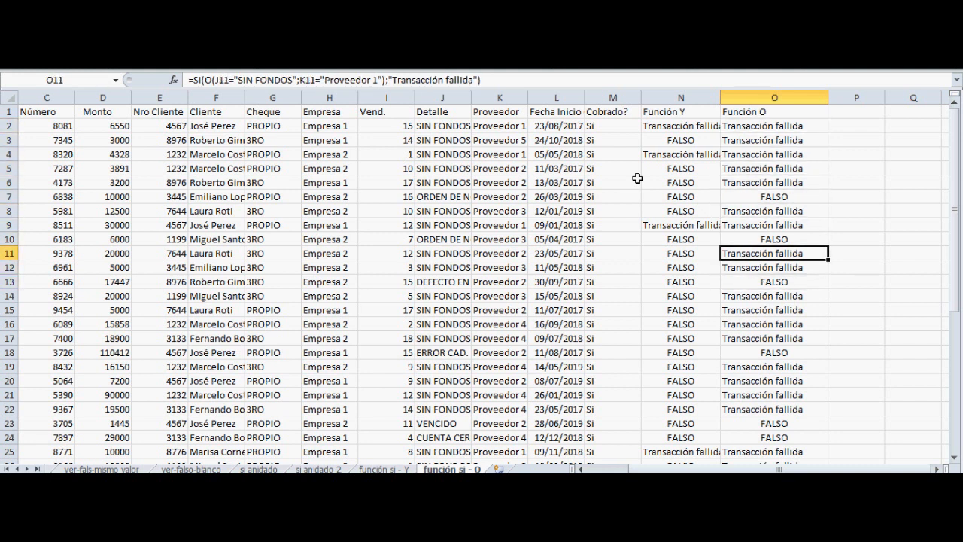
key(Up)
key(Up)
key(Up)
key(Up)
key(Up)
key(Up)
key(Up)
key(Up)
key(Up)
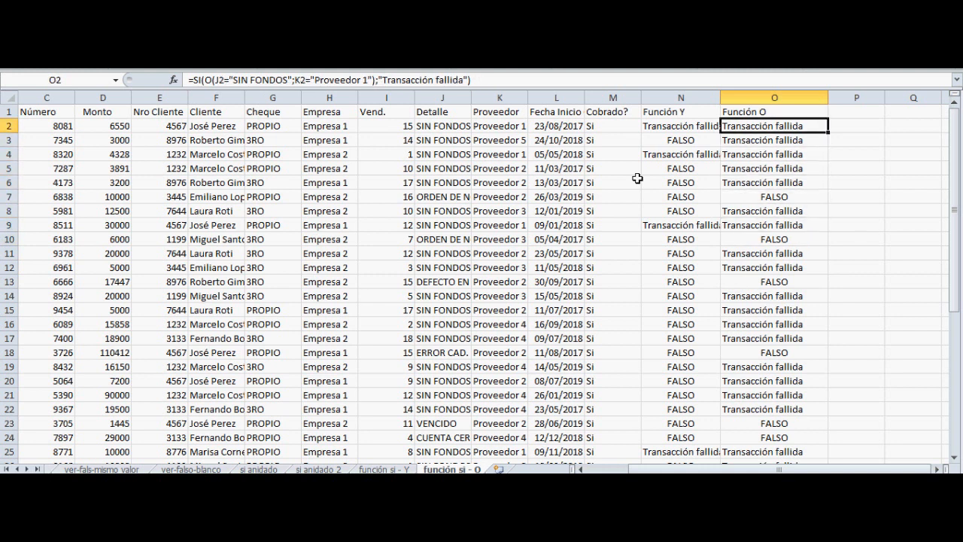
key(F2)
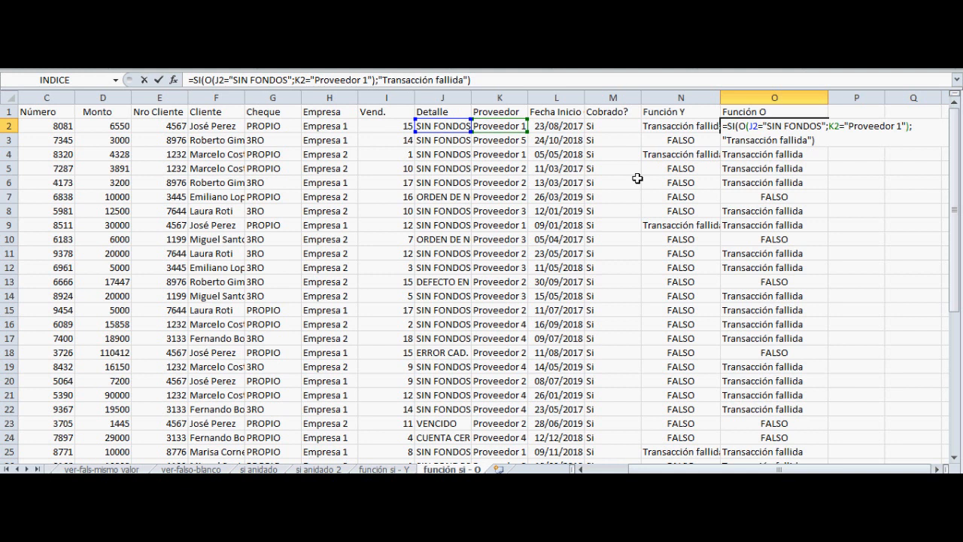
key(Return)
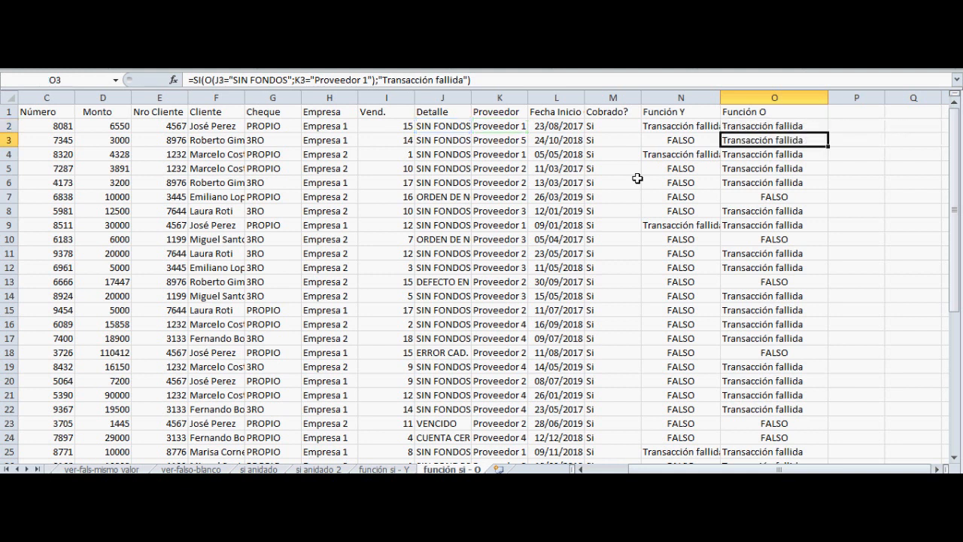
Examine the O function and its two conditions in O3's formula, leaving the formula as it is
key(F2)
key(Return)
key(Up)
key(F2)
key(Left)
key(Left)
key(Left)
key(Left)
key(Left)
key(Left)
key(Left)
key(Left)
key(Left)
key(Left)
key(Left)
key(Left)
key(Left)
key(Left)
key(Left)
key(Left)
key(Left)
key(Left)
key(Left)
key(Left)
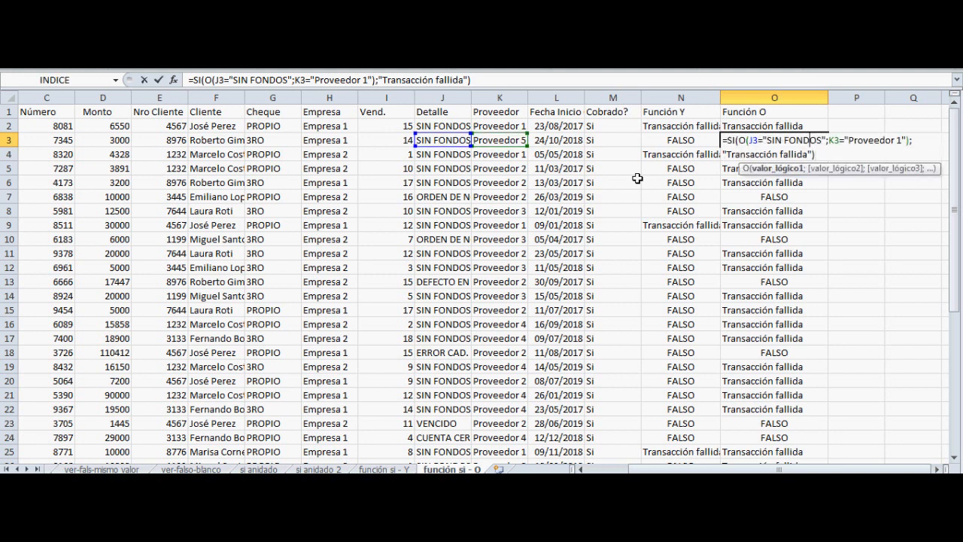
key(Left)
key(Left)
key(Left)
key(Left)
key(shift+Right)
key(shift+Right)
key(shift+Right)
key(shift+Right)
key(shift+Right)
key(shift+Right)
key(shift+Right)
key(shift+Right)
key(shift+Right)
key(shift+Right)
key(shift+Right)
key(shift+Right)
key(shift+Right)
key(shift+Right)
key(shift+Right)
key(shift+Right)
key(shift+Right)
key(shift+Right)
key(shift+Right)
key(shift+Right)
key(shift+Right)
key(shift+Right)
key(shift+Right)
key(shift+Right)
key(shift+Right)
key(shift+Right)
key(shift+Right)
key(shift+Right)
key(shift+Right)
key(shift+Right)
key(shift+Right)
key(shift+Right)
key(shift+Right)
key(shift+Right)
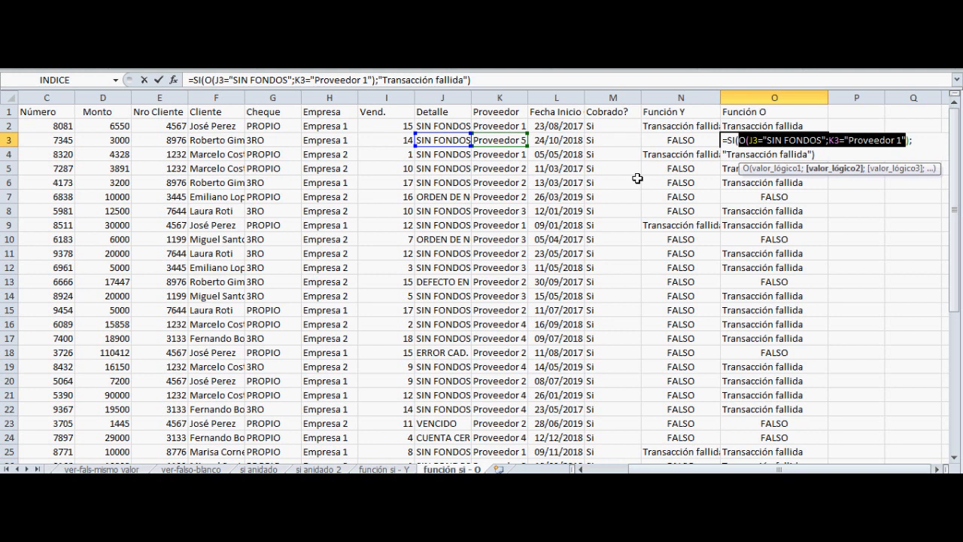
key(Return)
Check the Detalle and Proveedor values in rows 3 and 4 against the O function's conditions
key(Up)
key(Left)
key(Left)
key(Left)
key(Left)
key(Left)
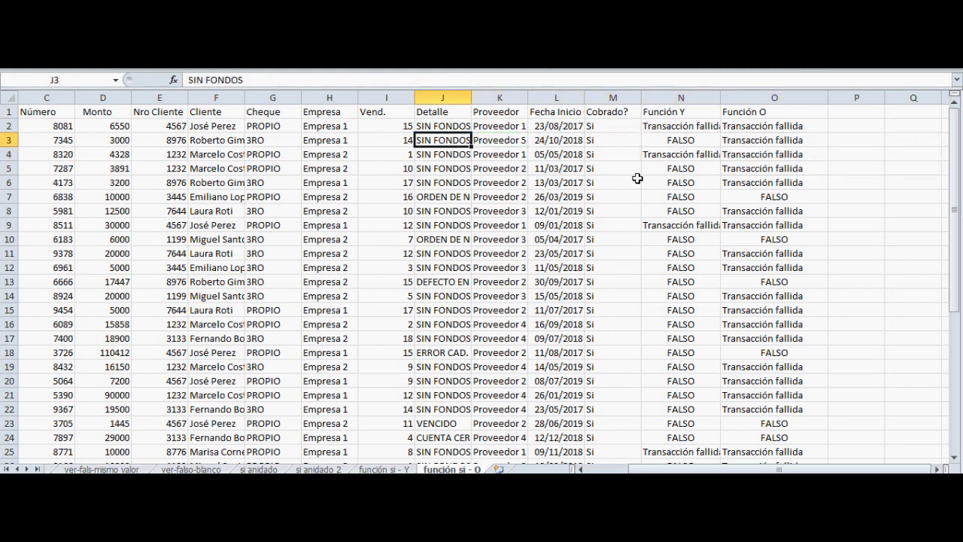
key(Right)
key(Left)
key(Down)
key(Right)
key(Right)
key(Right)
key(Right)
key(Right)
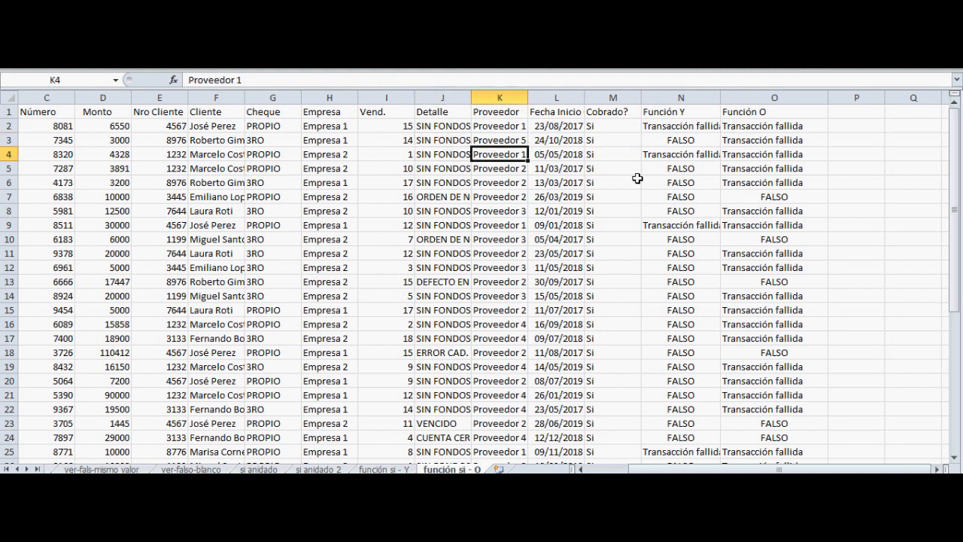
Check the Detalle values against the Función O results from row 5 down through the table
key(Down)
key(Left)
key(Left)
key(Left)
key(Left)
key(Left)
key(Right)
key(Left)
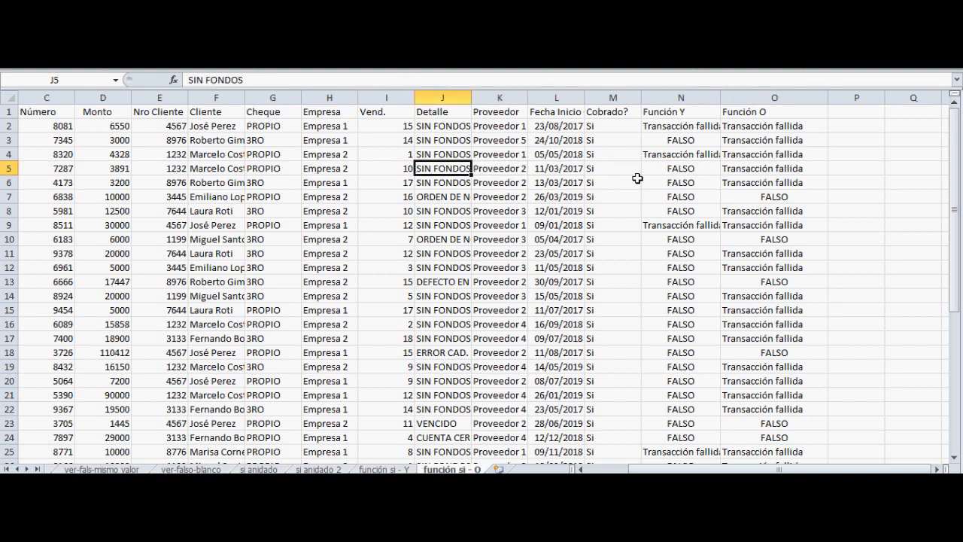
key(Down)
key(Down)
key(Down)
key(Down)
key(Down)
key(Down)
key(Down)
key(Down)
key(Down)
key(Down)
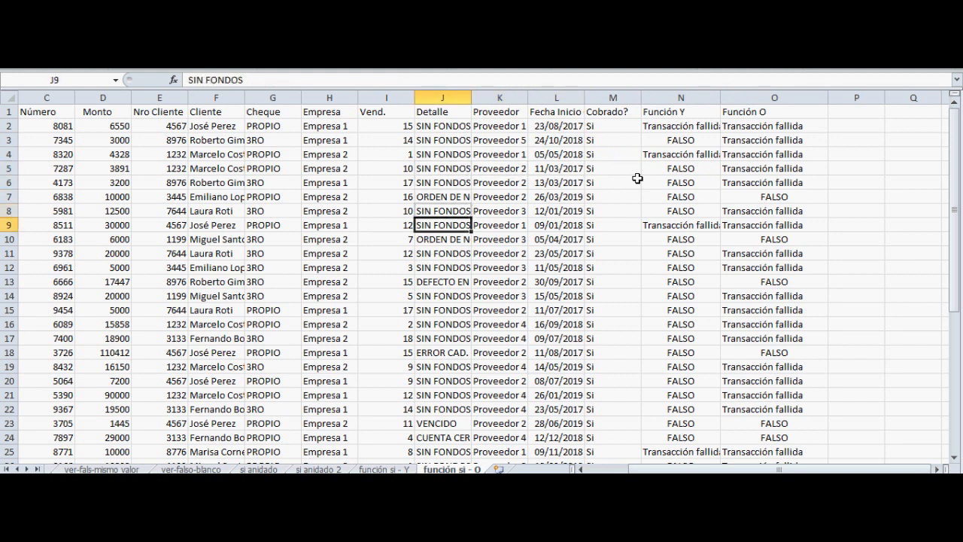
key(Down)
key(Down)
key(Down)
key(Down)
key(Down)
key(Down)
key(Down)
key(Down)
key(Down)
key(Down)
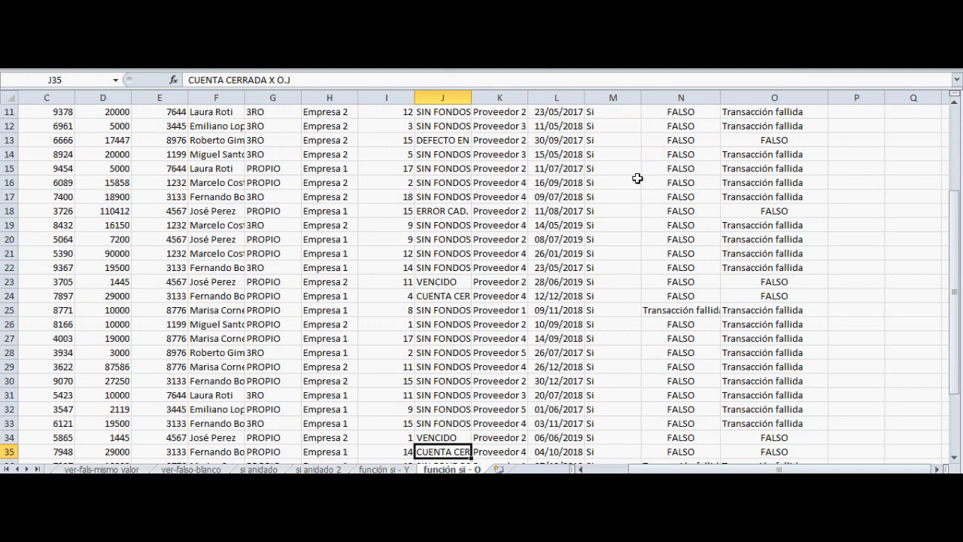
key(Down)
key(Down)
key(Down)
key(Down)
key(Down)
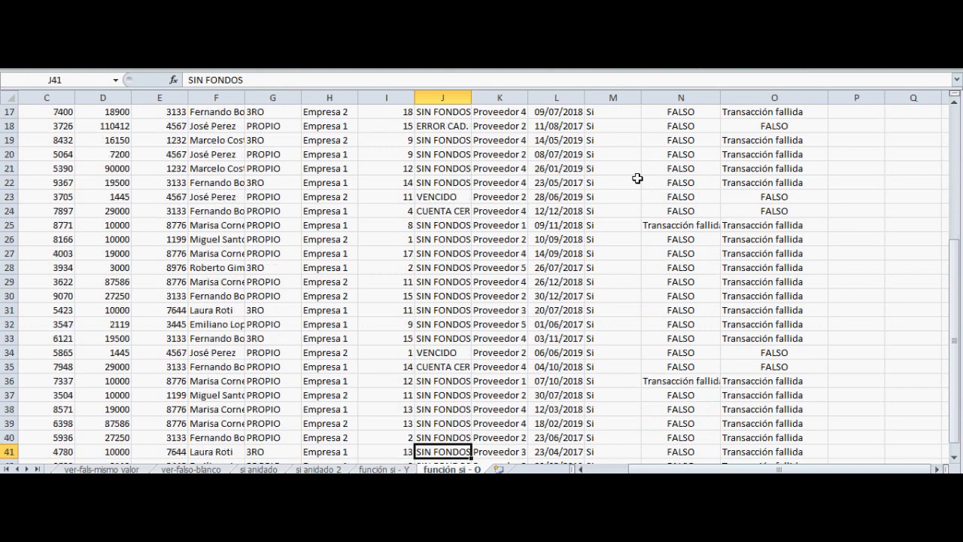
key(Up)
key(Up)
key(Up)
key(Up)
key(Up)
key(Up)
key(Up)
key(Up)
key(Up)
key(Up)
key(Up)
key(Up)
key(Up)
key(Up)
key(Up)
key(Up)
key(Up)
key(Up)
key(Up)
key(Up)
key(Up)
key(Up)
key(Up)
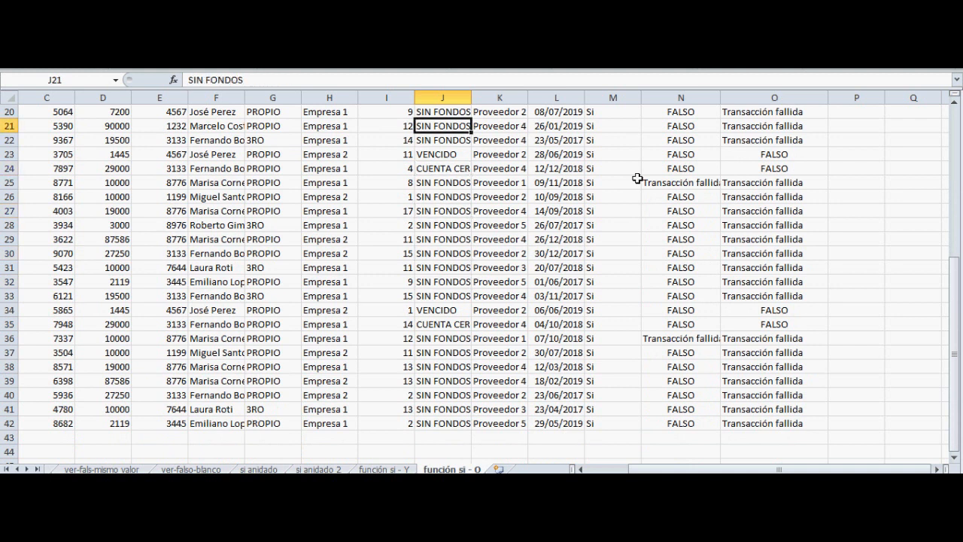
Compare the Función Y and Función O results in row 23 with that row's data
key(Down)
key(Right)
key(Right)
key(Right)
key(Right)
key(Down)
key(Right)
key(Left)
key(Left)
key(Left)
key(Left)
key(Left)
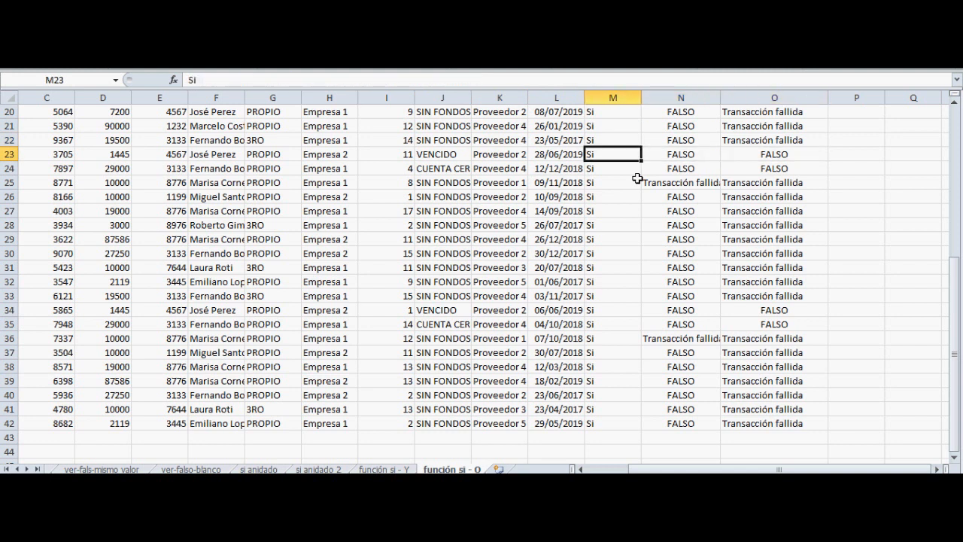
key(Right)
key(Left)
key(Right)
key(Right)
Return to row 2 and compare the Y formula in N2 with the O formula in O2
key(Right)
key(Up)
key(Up)
key(Up)
key(Up)
key(Up)
key(Up)
key(Up)
key(Up)
key(Up)
key(Up)
key(Up)
key(Up)
key(Up)
key(Up)
key(Up)
key(Up)
key(Up)
key(Up)
key(Up)
key(Up)
key(Up)
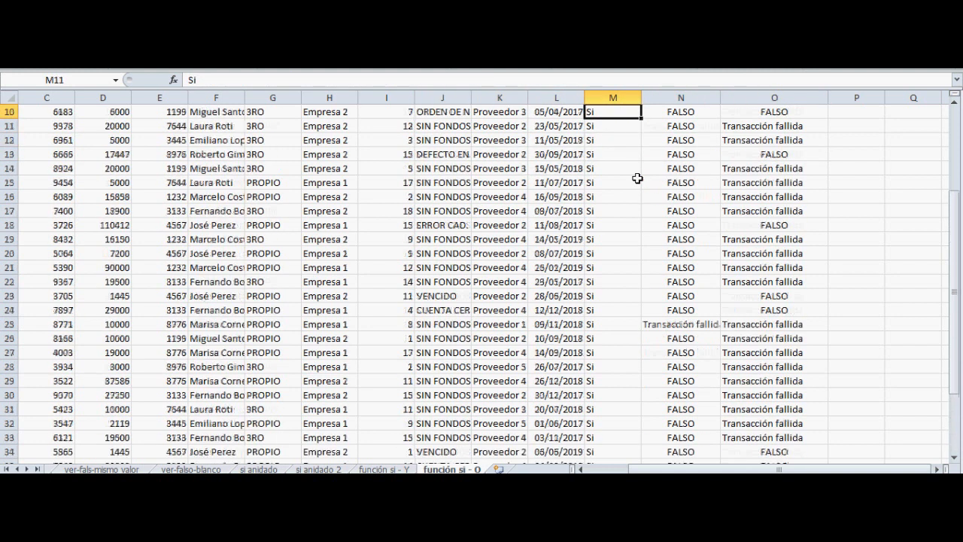
key(Right)
key(Right)
key(Down)
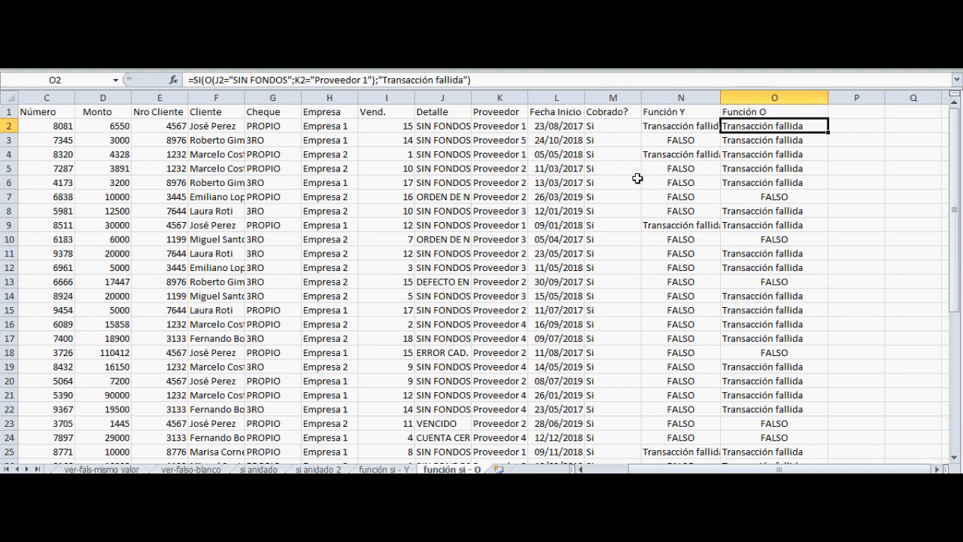
key(Left)
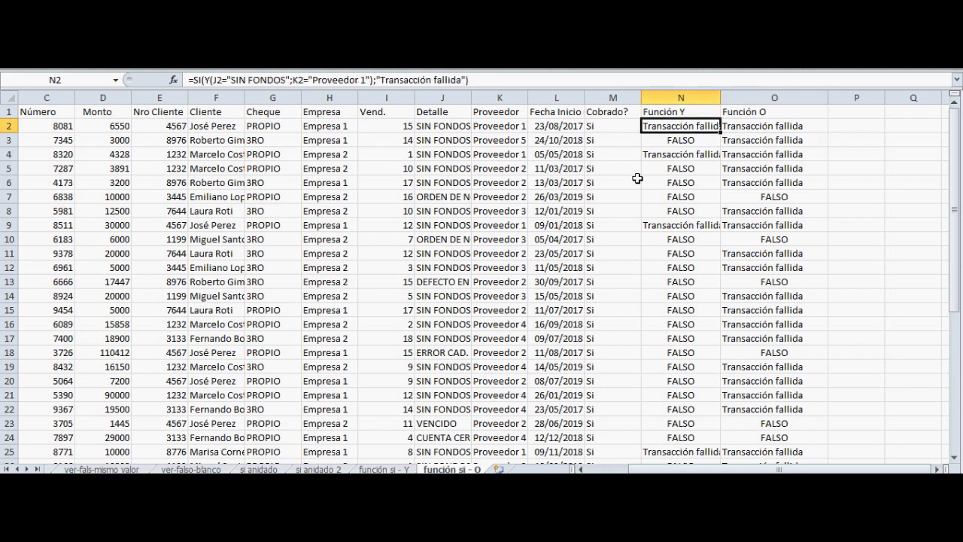
key(Right)
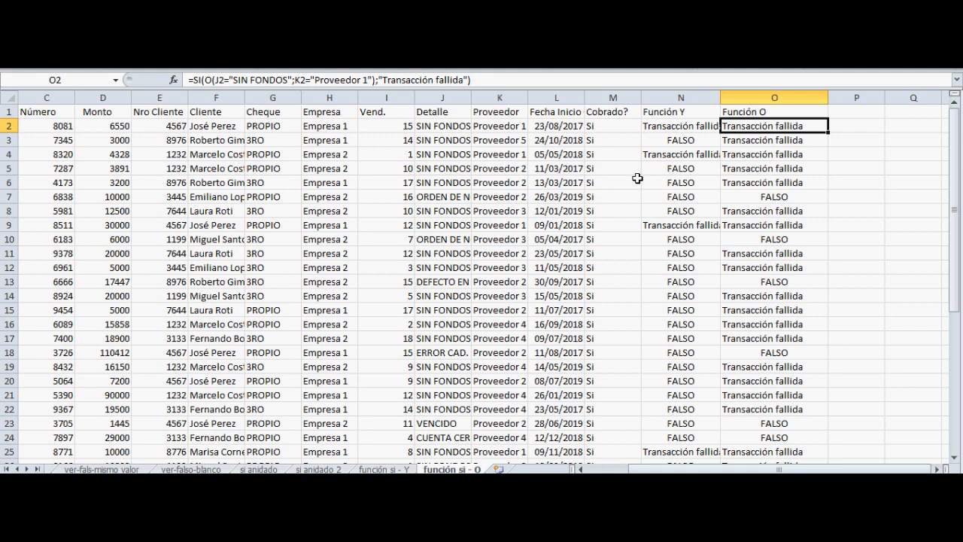
Switch to the funciones con si sheet and go to the Función contar.si formula in D18
key(ctrl+Page_Down)
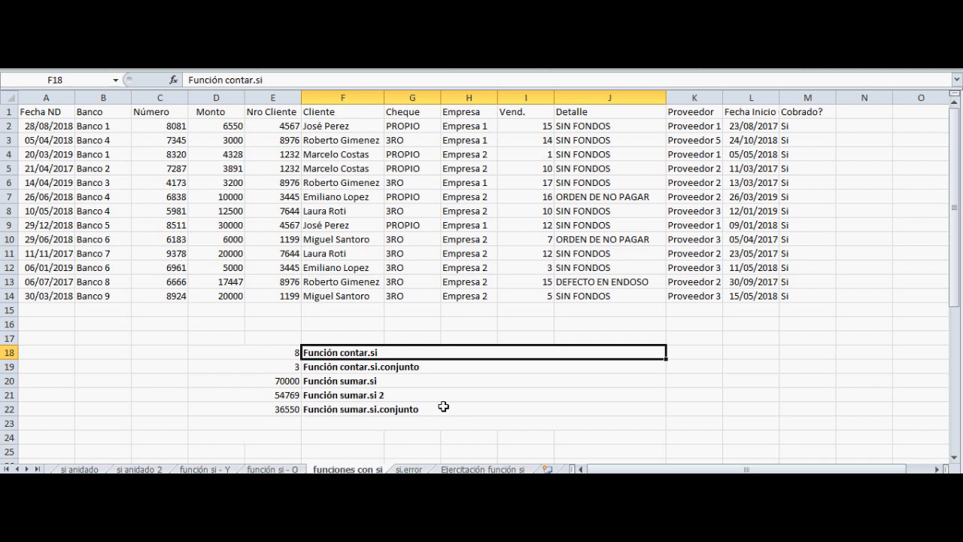
key(Down)
key(Down)
key(Up)
key(Up)
key(Left)
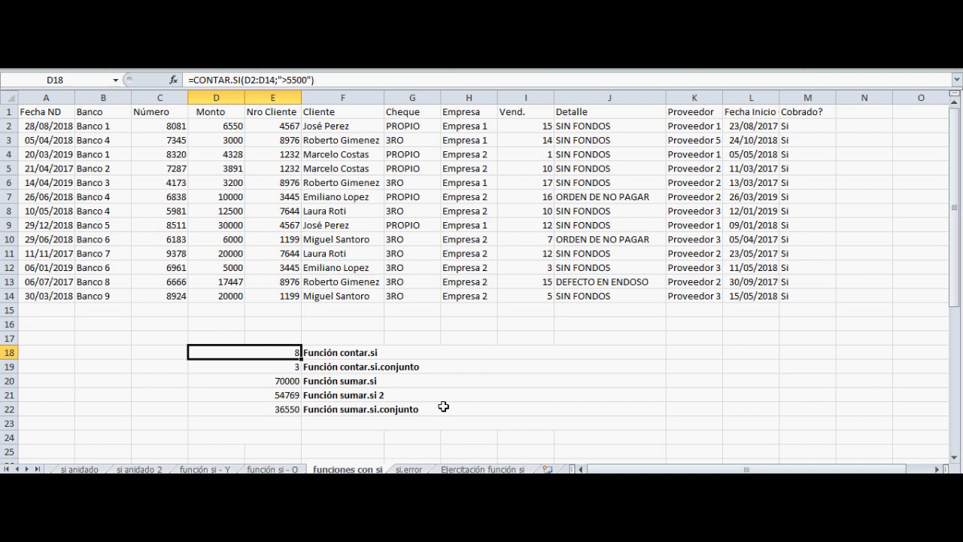
Examine the range D2:D14 and the criterion ">5500" in D18's CONTAR.SI formula
key(F2)
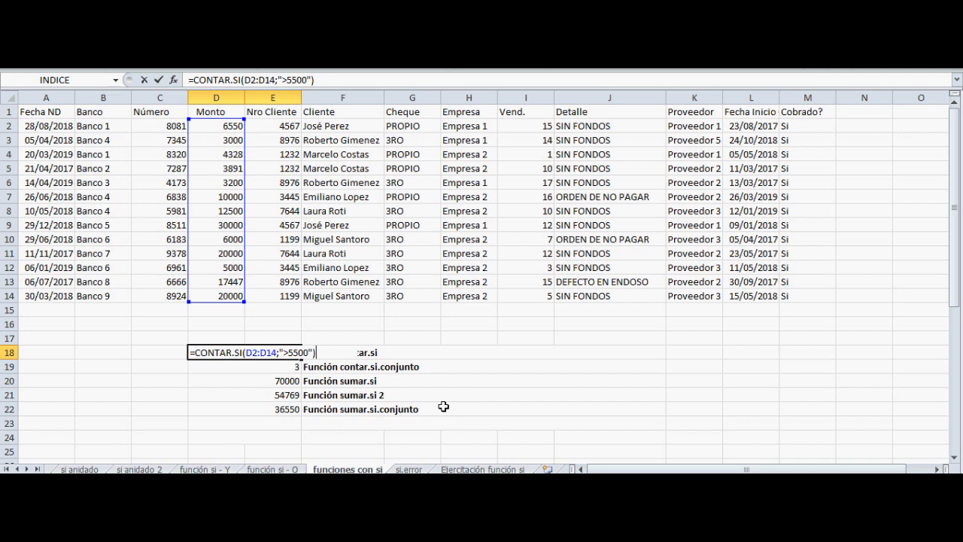
key(Left)
key(Left)
key(Left)
key(Left)
key(Left)
key(Left)
key(Left)
key(Left)
key(Left)
key(Left)
key(Left)
key(Left)
key(Left)
key(Left)
key(Left)
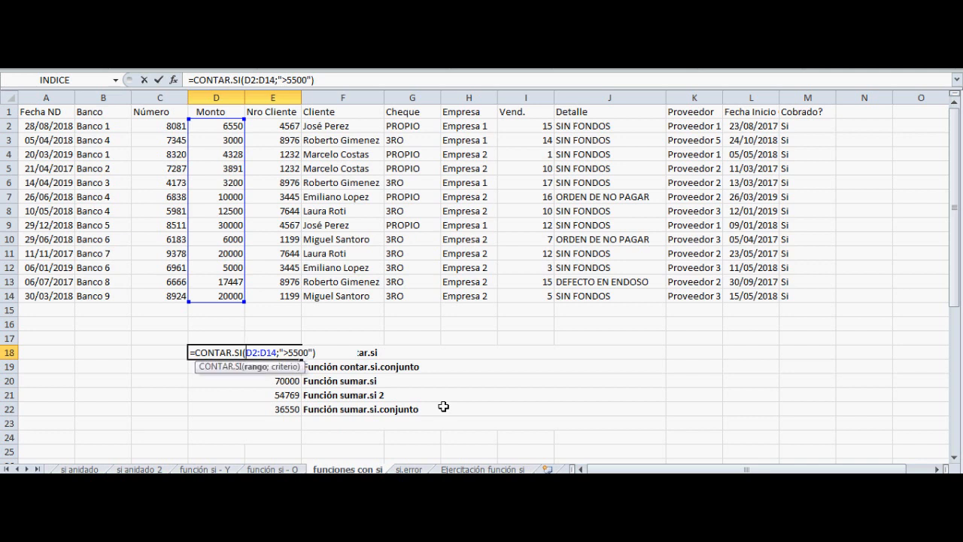
key(shift+Right)
key(shift+Right)
key(shift+Right)
key(shift+Right)
key(shift+Right)
key(shift+Right)
key(Right)
key(shift+Right)
key(shift+Right)
key(shift+Right)
key(shift+Right)
key(shift+Right)
key(shift+Right)
key(shift+Right)
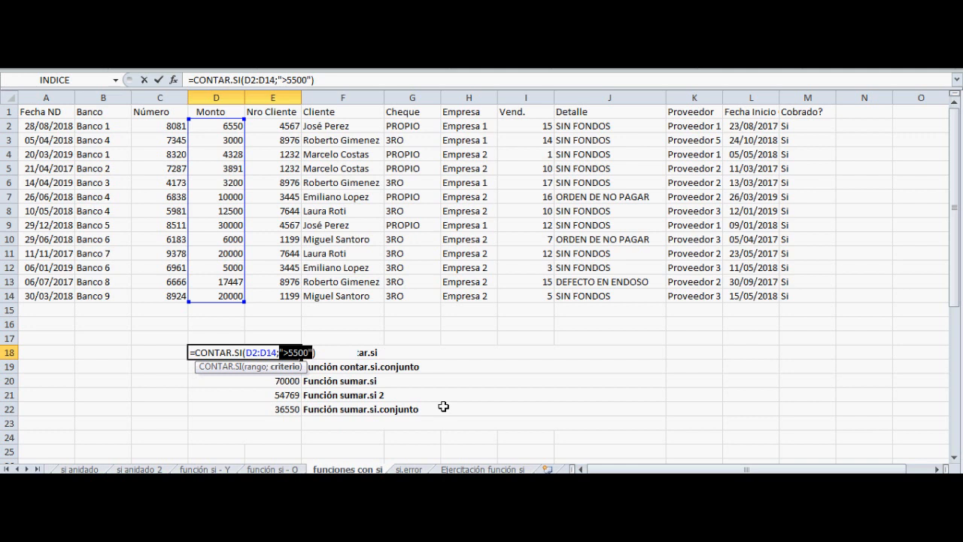
Recheck D18's complete CONTAR.SI formula and its highlighted Monto range, leaving the formula as it is
key(Right)
key(Right)
key(Right)
key(Right)
key(Right)
key(Right)
key(Right)
key(Right)
key(Left)
key(Left)
key(Left)
key(Left)
key(Left)
key(Left)
key(Right)
key(Right)
key(Right)
key(Right)
key(Right)
key(Right)
key(Return)
key(Up)
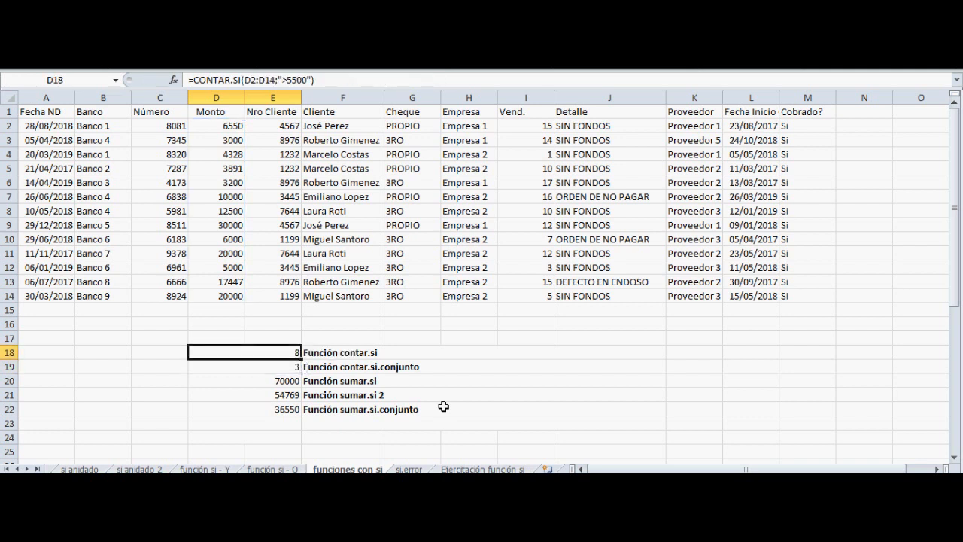
key(F2)
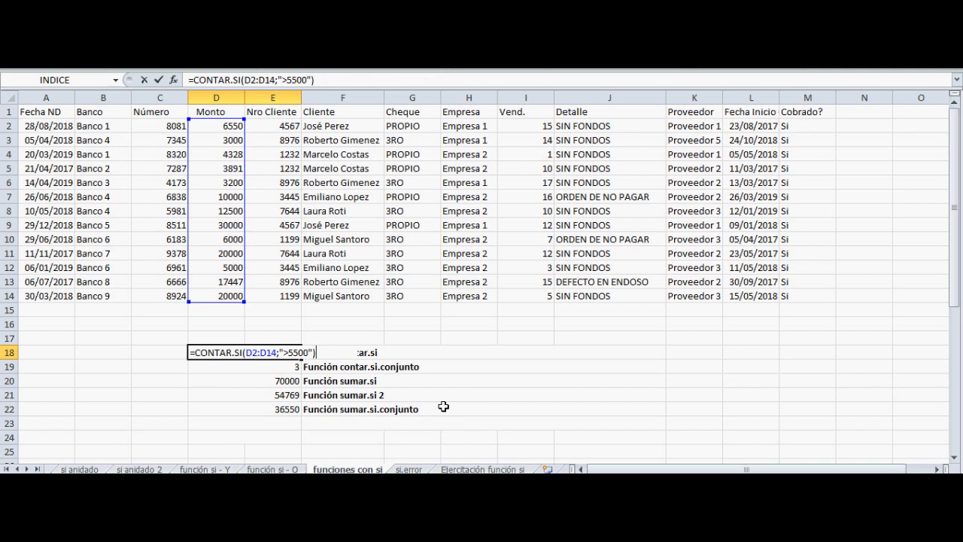
key(Return)
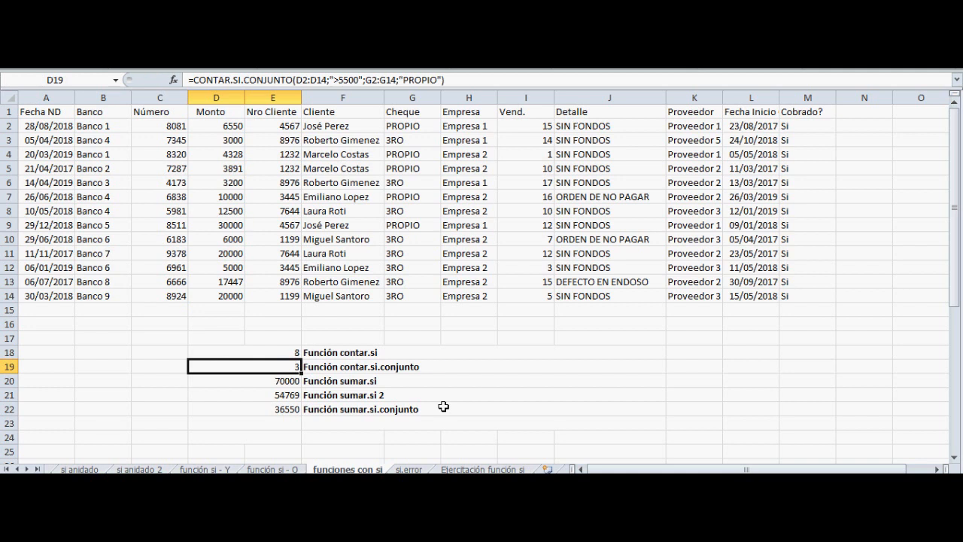
Examine the first criteria range, D2:D14, in D19's CONTAR.SI.CONJUNTO formula
key(F2)
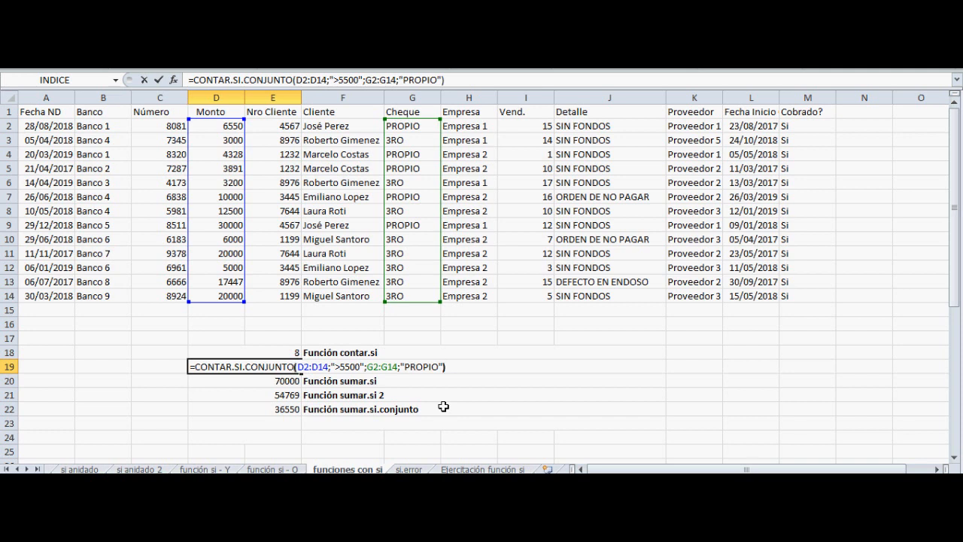
key(Left)
key(Left)
key(Left)
key(Left)
key(Left)
key(Left)
key(Left)
key(Left)
key(Left)
key(Left)
key(Left)
key(Left)
key(Left)
key(Left)
key(Left)
key(Left)
key(Left)
key(Left)
key(Left)
key(Left)
key(Left)
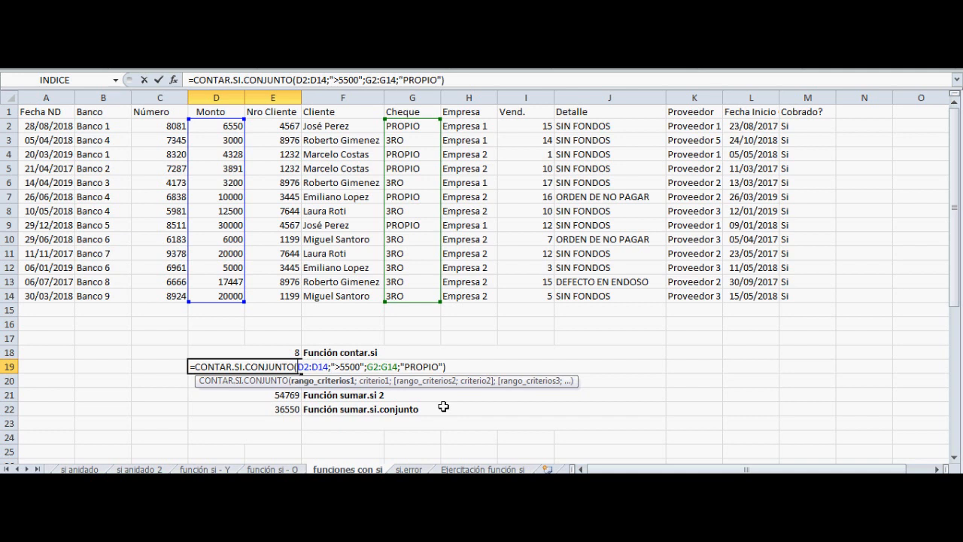
key(shift+Right)
key(shift+Right)
key(shift+Right)
key(shift+Right)
key(shift+Right)
key(shift+Right)
key(Right)
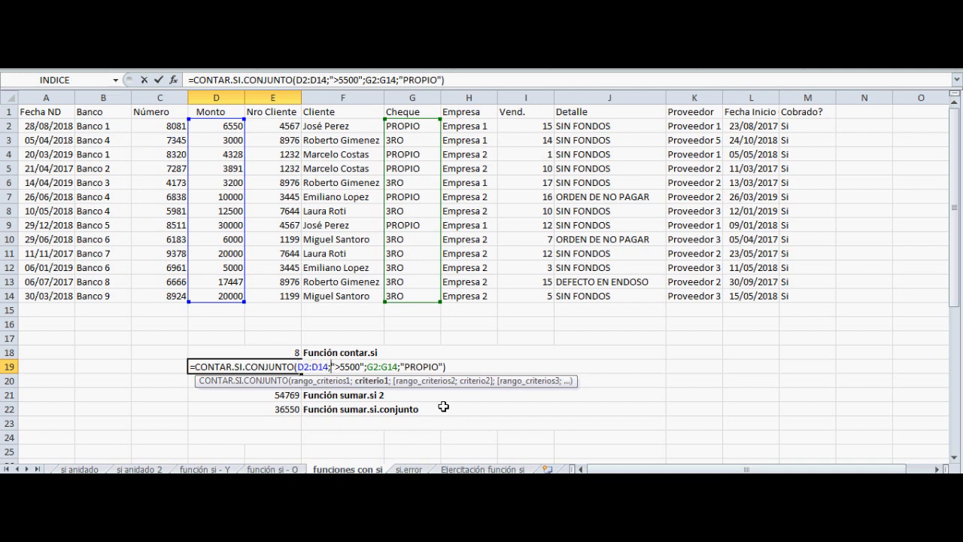
Examine the first criterion ">5500" and the second criteria range G2:G14 in D19's formula
key(Right)
key(Left)
key(shift+Right)
key(shift+Right)
key(shift+Right)
key(shift+Right)
key(shift+Right)
key(shift+Right)
key(shift+Right)
key(Right)
key(Right)
key(shift+Right)
key(shift+Right)
key(shift+Right)
key(shift+Right)
key(shift+Right)
key(shift+Right)
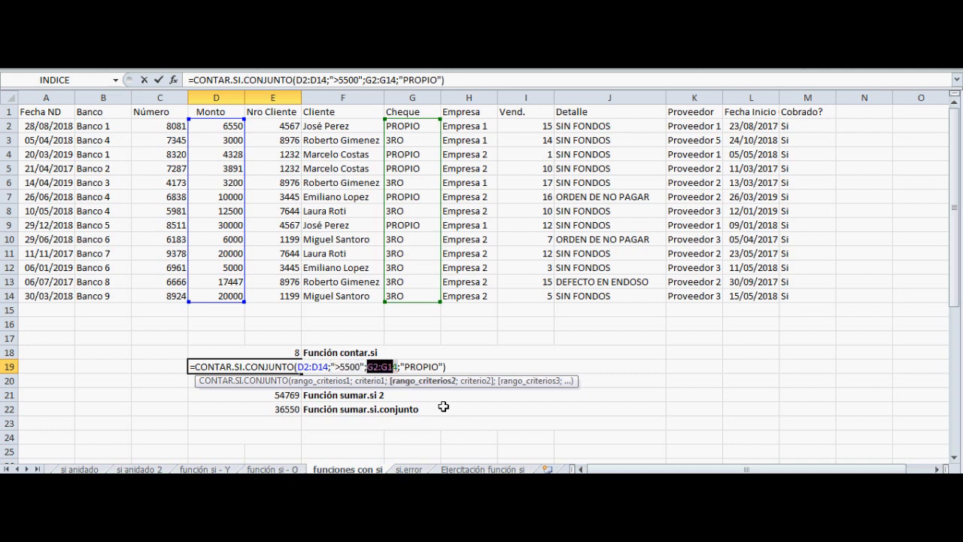
Examine the second criterion "PROPIO" in D19, close the formula without editing it and reselect D19
key(Right)
key(Right)
key(shift+Right)
key(shift+Right)
key(shift+Right)
key(shift+Right)
key(shift+Right)
key(shift+Right)
key(shift+Right)
key(shift+Right)
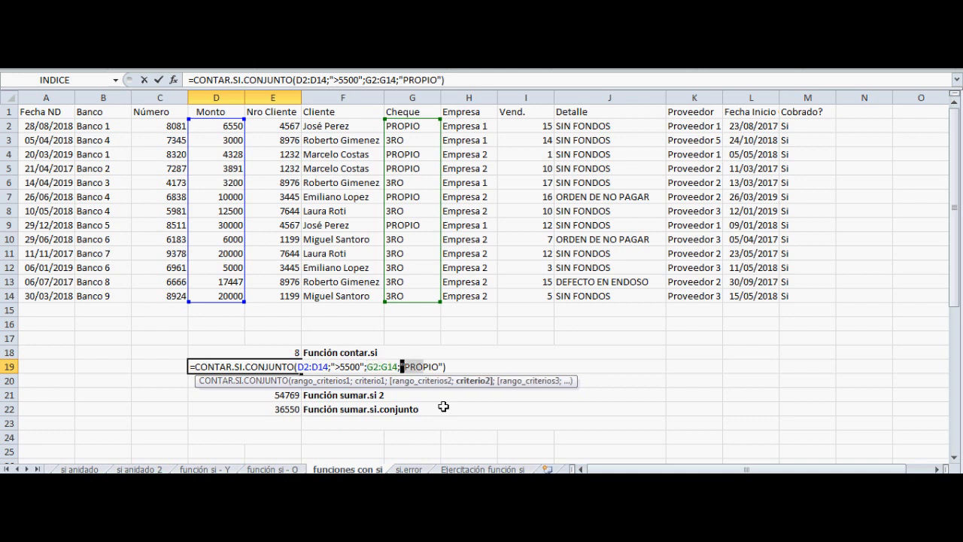
key(shift+Right)
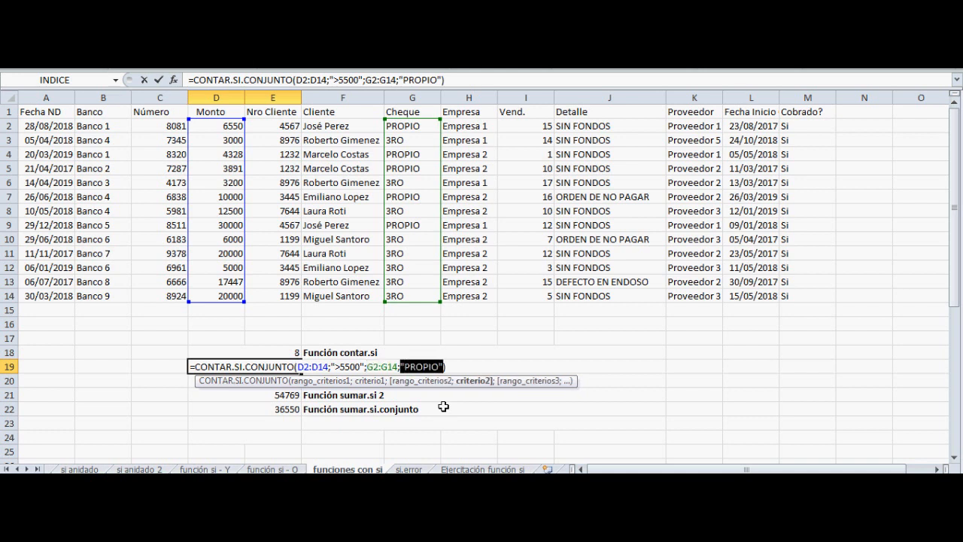
key(Return)
key(Up)
key(Up)
key(Down)
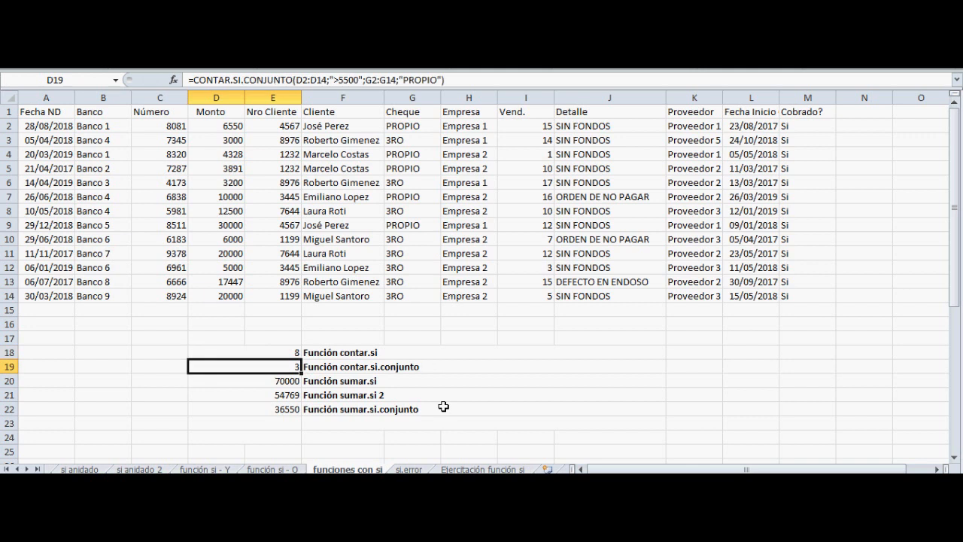
Reopen D19's CONTAR.SI.CONJUNTO formula and highlight its first range and criterion pair, D2:D14;">5500"
key(F2)
key(Left)
key(Left)
key(Left)
key(Left)
key(Left)
key(Left)
key(Left)
key(Left)
key(Left)
key(Left)
key(Left)
key(Left)
key(Left)
key(Left)
key(Left)
key(Left)
key(Left)
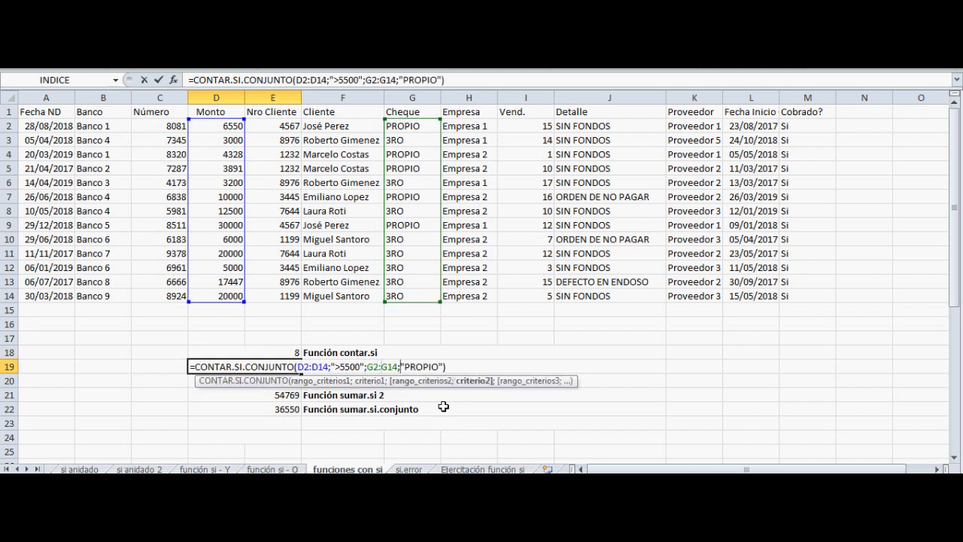
key(shift+Left)
key(shift+Left)
key(shift+Left)
key(shift+Left)
key(shift+Left)
key(shift+Left)
key(shift+Left)
key(shift+Left)
key(shift+Left)
key(shift+Left)
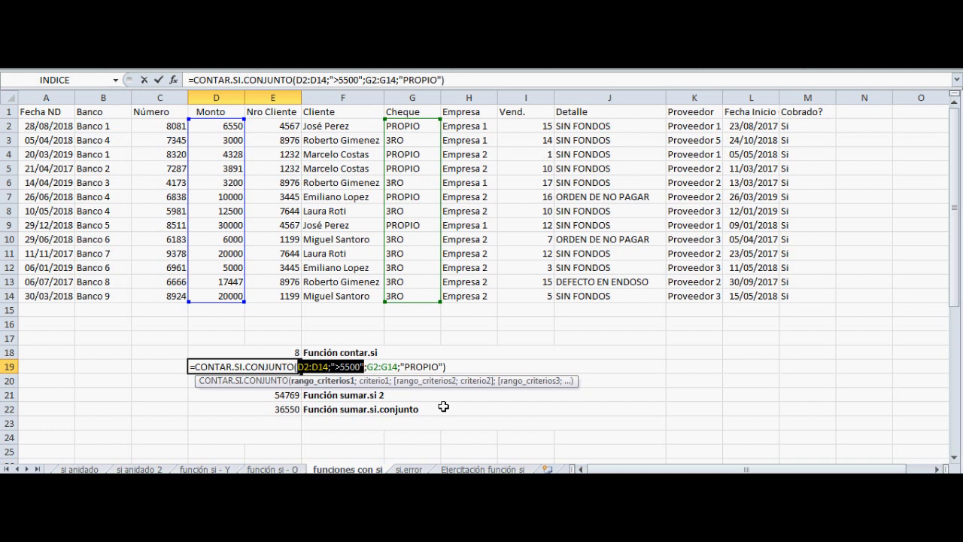
Highlight the second range and criterion pair, G2:G14;"PROPIO", in D19's formula, then close it without editing
key(Right)
key(Right)
key(Right)
key(Right)
key(Right)
key(Right)
key(Right)
key(Right)
key(Right)
key(Right)
key(Right)
key(Right)
key(Right)
key(Right)
key(Right)
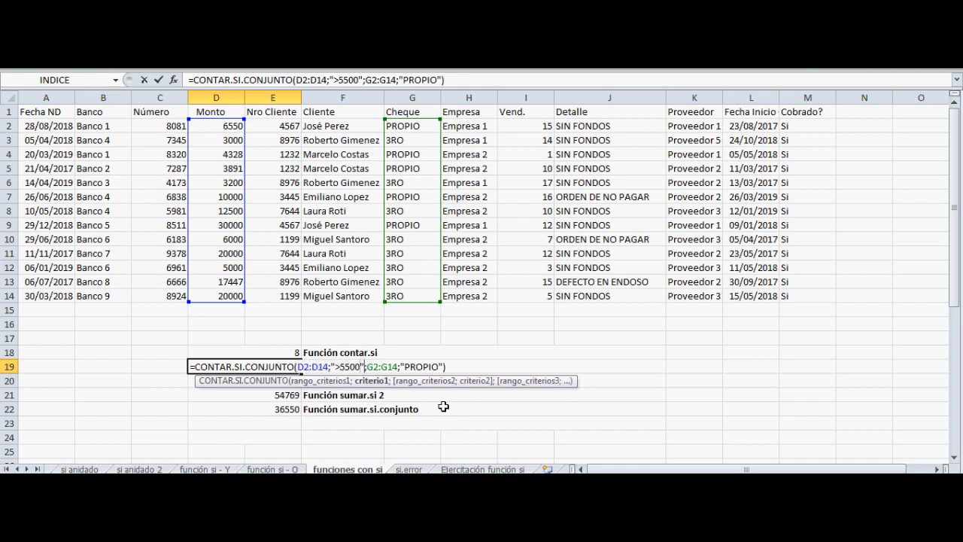
key(shift+Right)
key(shift+Right)
key(shift+Right)
key(shift+Right)
key(shift+Right)
key(shift+Right)
key(shift+Right)
key(shift+Right)
key(shift+Right)
key(shift+Right)
key(shift+Right)
key(shift+Right)
key(shift+Right)
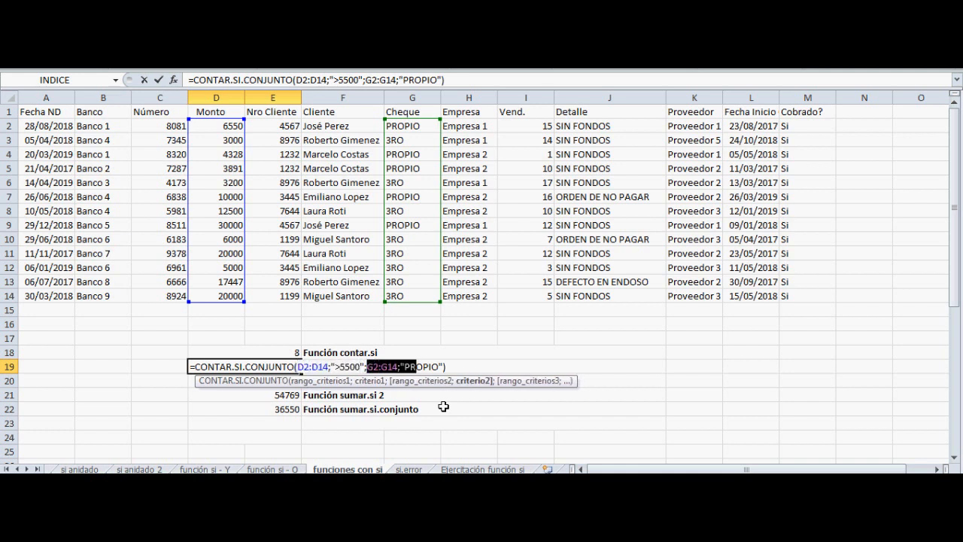
key(shift+Right)
key(shift+Right)
key(shift+Right)
key(ctrl+Return)
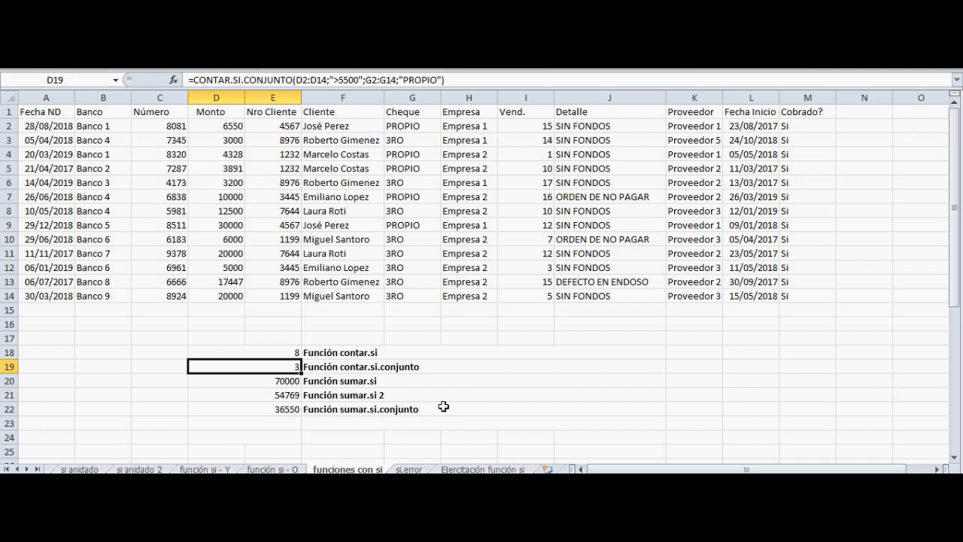
Open the SUMAR.SI formula in D20 and examine its range argument D2:D14
key(Down)
key(F2)
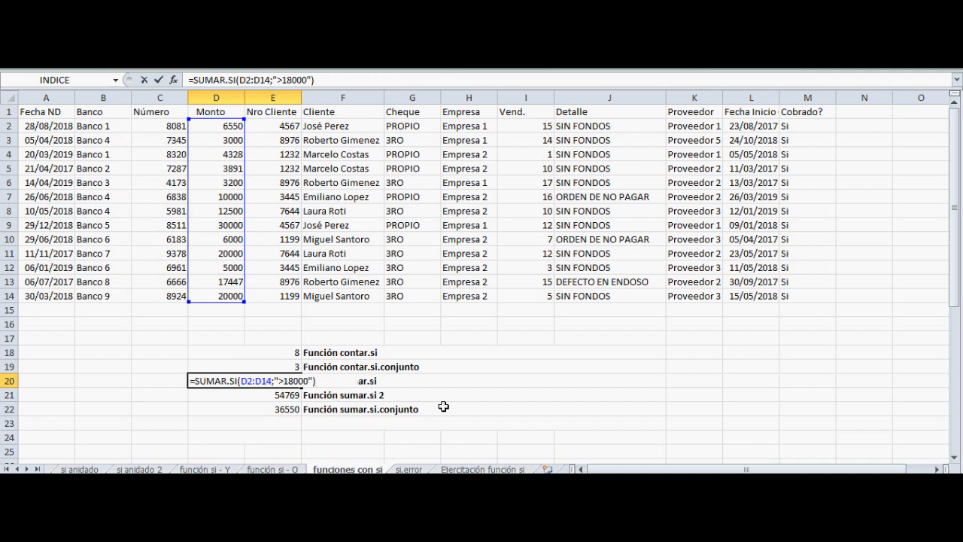
key(Left)
key(Left)
key(Left)
key(Left)
key(Left)
key(Left)
key(Left)
key(Left)
key(Left)
key(Left)
key(Left)
key(Left)
key(Left)
key(Left)
key(Left)
key(Left)
key(Left)
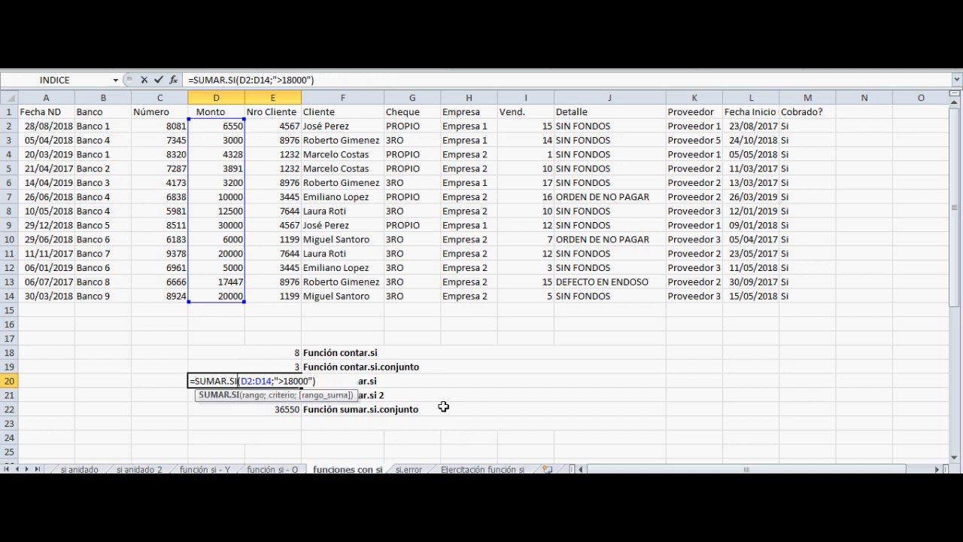
key(Right)
key(Right)
key(shift+Right)
key(shift+Right)
key(shift+Right)
key(shift+Right)
key(shift+Right)
key(shift+Right)
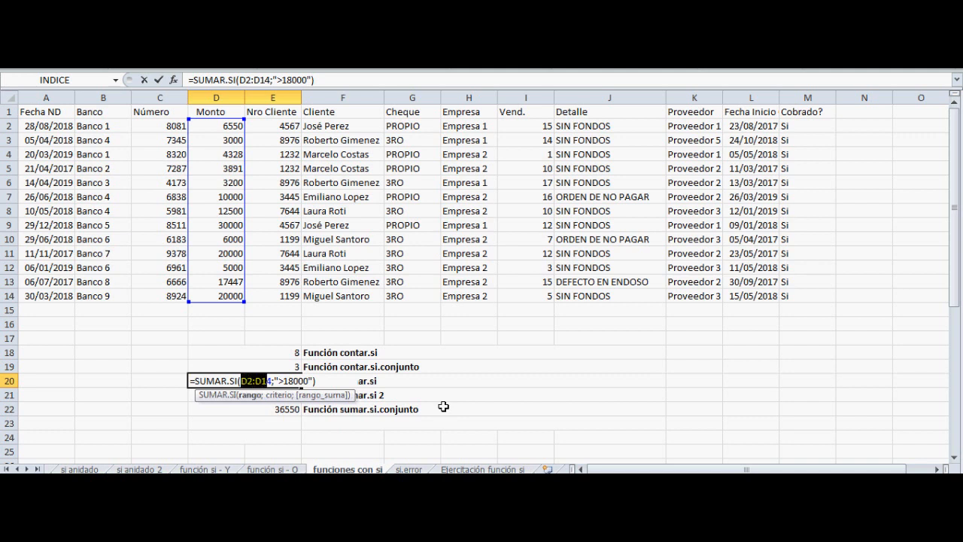
Highlight the criterion ">18000" in D20's SUMAR.SI formula, then clear the highlight
key(Right)
key(shift+Right)
key(shift+Right)
key(shift+Right)
key(shift+Right)
key(shift+Right)
key(shift+Right)
key(shift+Right)
key(shift+Right)
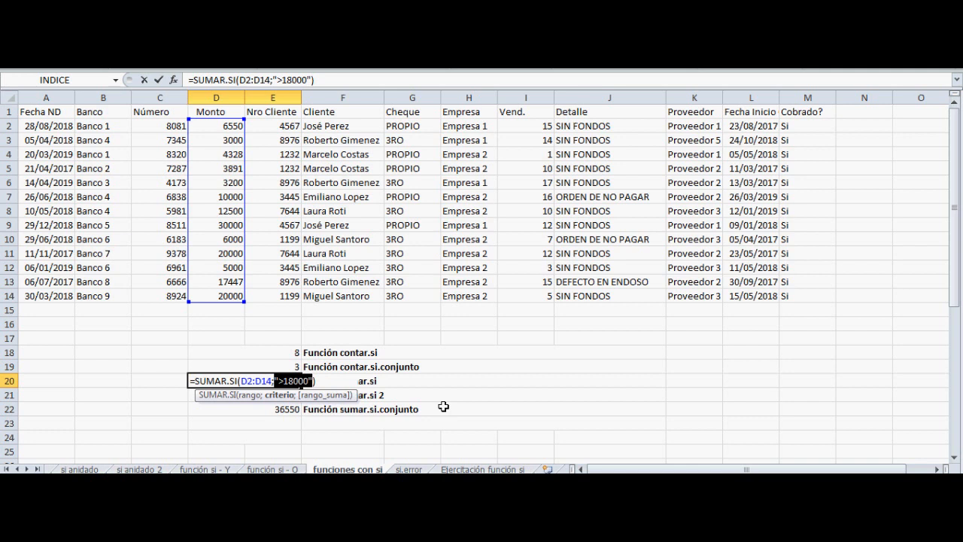
key(shift+Left)
key(shift+Left)
key(shift+Left)
key(shift+Left)
key(shift+Left)
key(shift+Left)
key(shift+Left)
key(shift+Left)
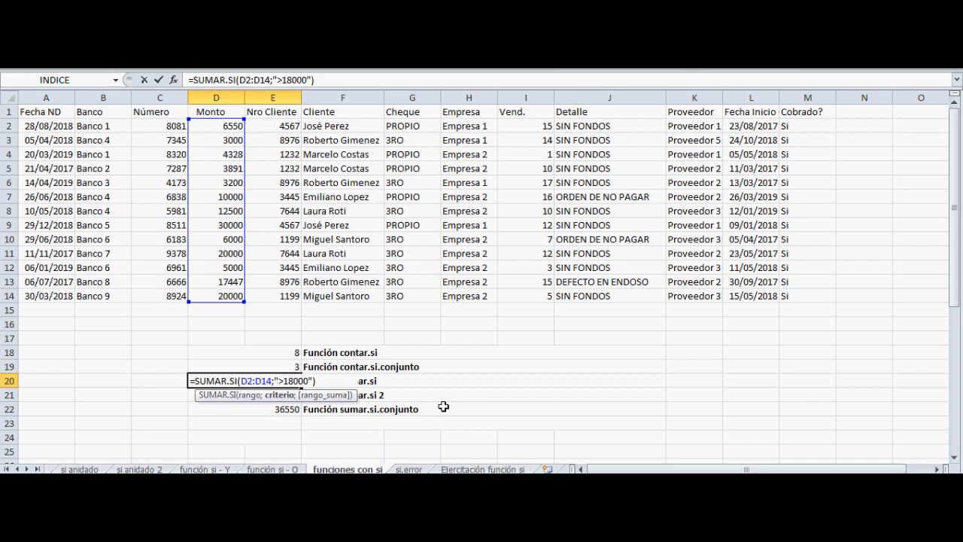
Highlight the range D2:D14 in D20's SUMAR.SI formula again, then close it without editing
key(Left)
key(shift+Left)
key(shift+Left)
key(shift+Left)
key(shift+Left)
key(shift+Left)
key(shift+Left)
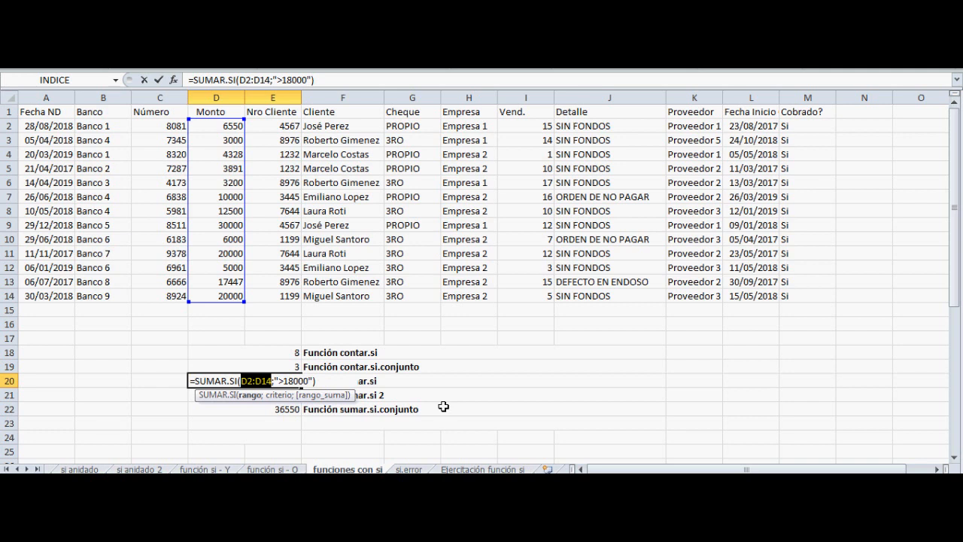
key(Return)
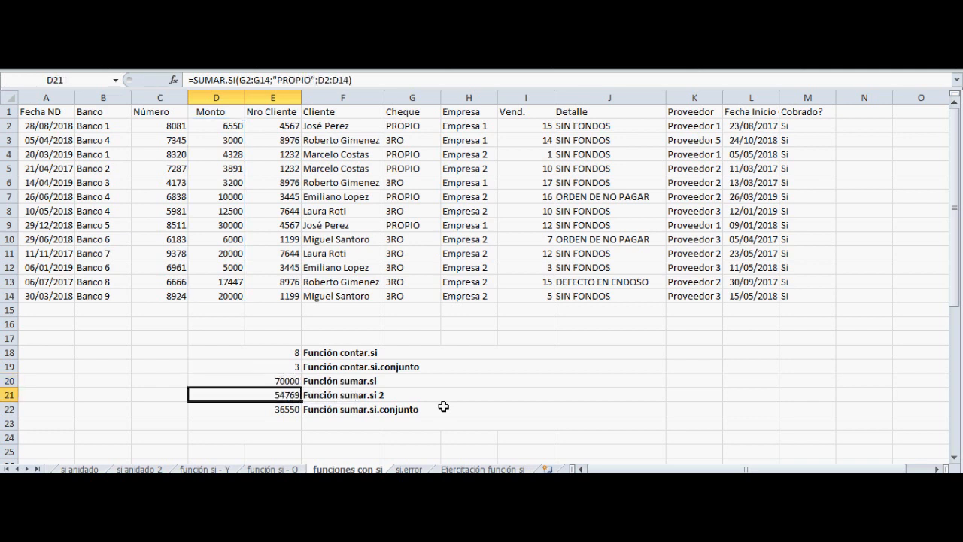
Open the SUMAR.SI formula in D21 and highlight its range argument G2:G14
key(F2)
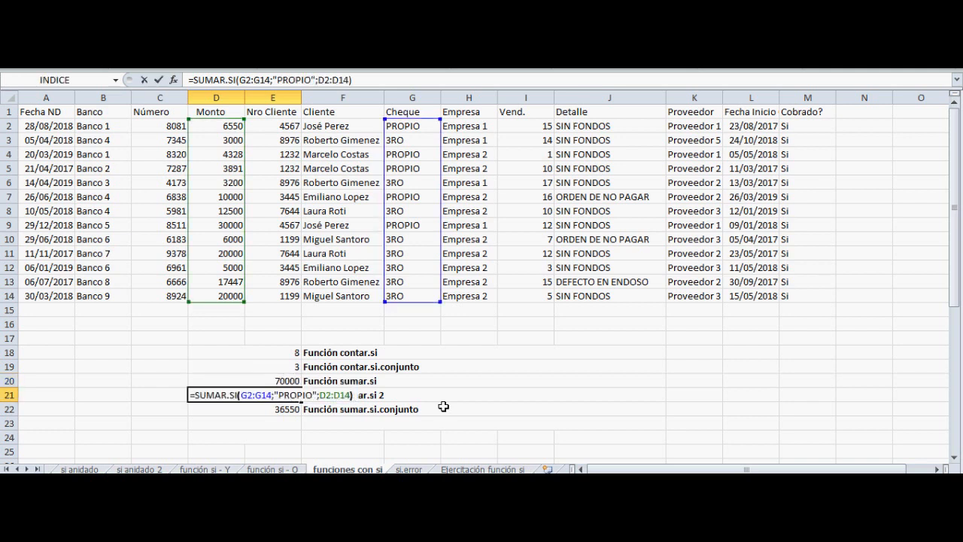
key(Left)
key(Left)
key(Left)
key(Left)
key(Left)
key(Left)
key(Left)
key(Left)
key(Left)
key(Left)
key(Left)
key(Left)
key(Left)
key(Left)
key(Left)
key(Left)
key(Left)
key(Left)
key(Left)
key(Left)
key(Left)
key(Left)
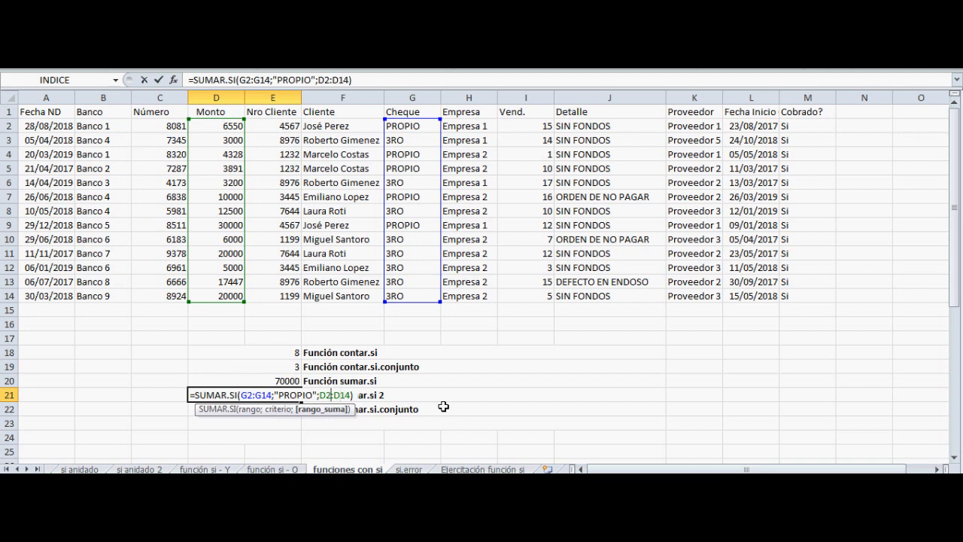
key(shift+Right)
key(shift+Right)
key(shift+Right)
key(shift+Right)
key(shift+Right)
key(shift+Right)
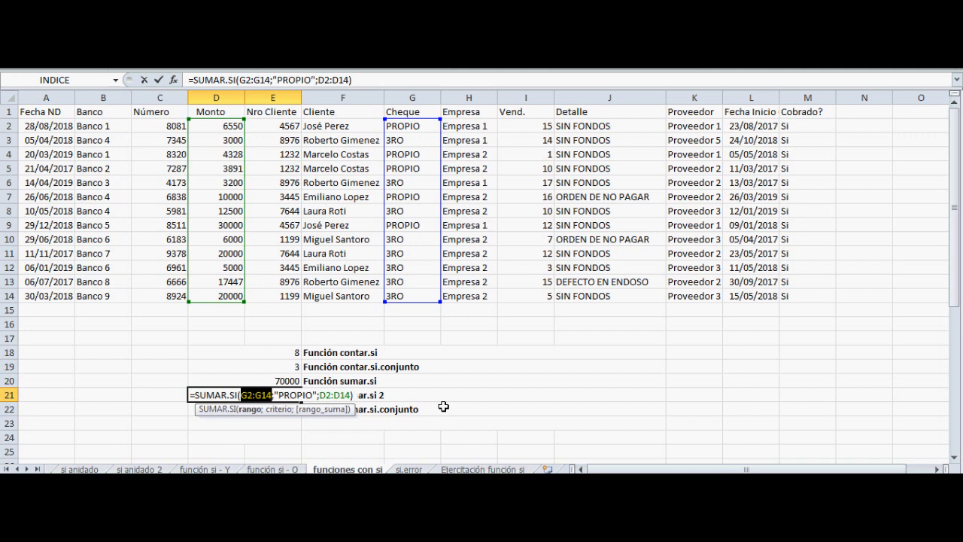
Highlight the criterion "PROPIO" in D21's SUMAR.SI formula
key(Right)
key(Right)
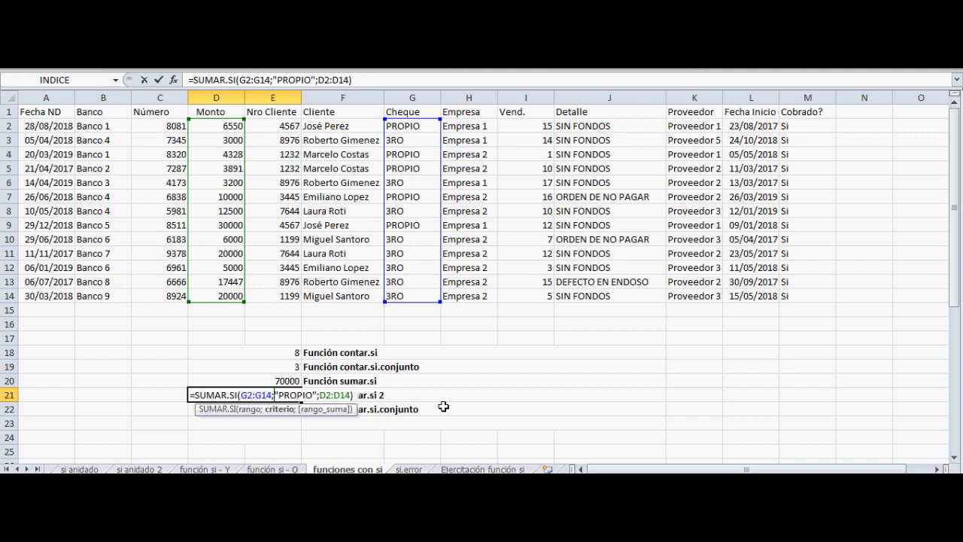
key(shift+Right)
key(shift+Right)
key(shift+Right)
key(shift+Right)
key(shift+Right)
key(shift+Right)
key(shift+Right)
key(shift+Right)
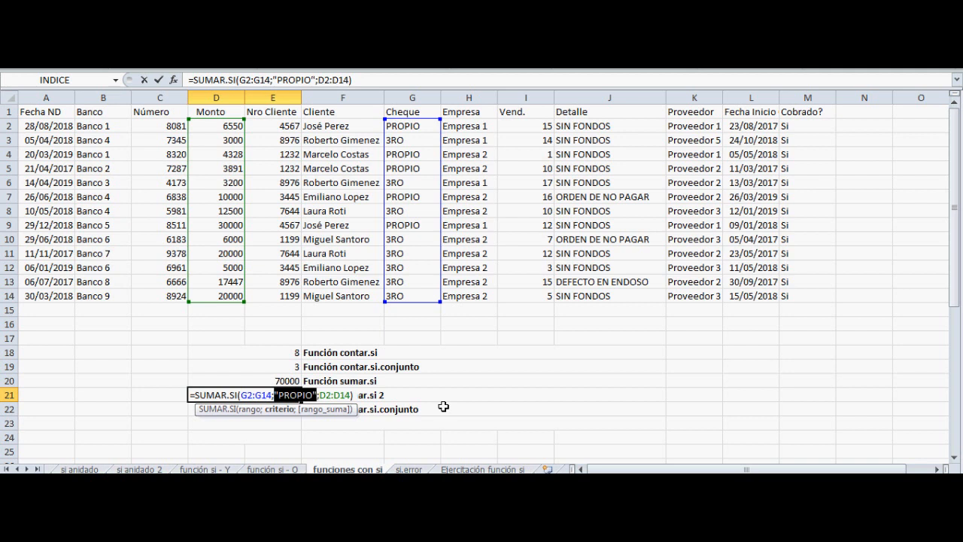
Highlight the sum range D2:D14 in D21's SUMAR.SI formula, then close it without editing
key(Right)
key(Right)
key(shift+Right)
key(shift+Right)
key(shift+Right)
key(shift+Right)
key(shift+Right)
key(shift+Right)
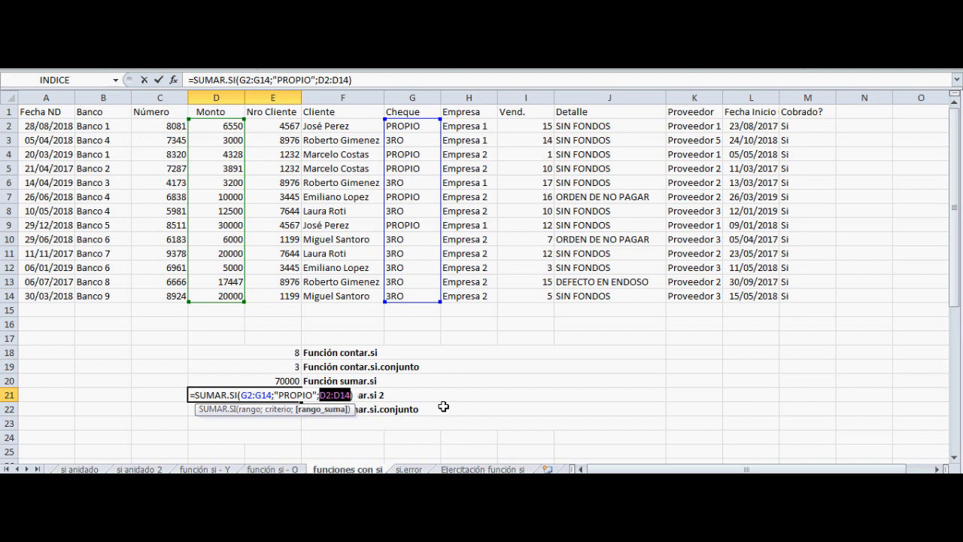
key(Return)
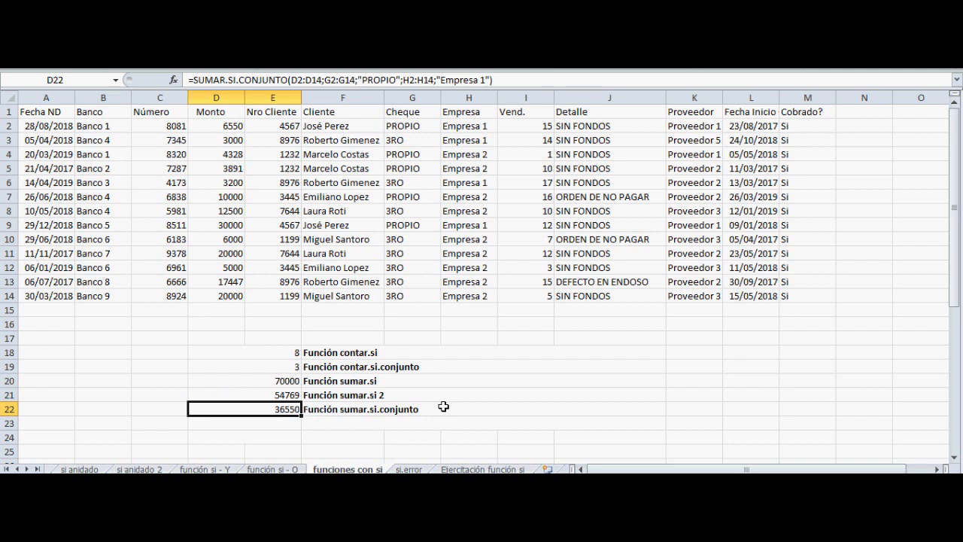
Open the SUMAR.SI.CONJUNTO formula in D22 and highlight its sum range D2:D14
key(F2)
key(Left)
key(Left)
key(Left)
key(Left)
key(Left)
key(Left)
key(Left)
key(Left)
key(Left)
key(Left)
key(Left)
key(Left)
key(Left)
key(Left)
key(Left)
key(Left)
key(Left)
key(Left)
key(Left)
key(Left)
key(Left)
key(Left)
key(Left)
key(Left)
key(Left)
key(Left)
key(Left)
key(Left)
key(Left)
key(Left)
key(Left)
key(Left)
key(Left)
key(Left)
key(Left)
key(Left)
key(Left)
key(Left)
key(Left)
key(shift+Right)
key(shift+Right)
key(shift+Right)
key(shift+Right)
key(shift+Right)
key(shift+Right)
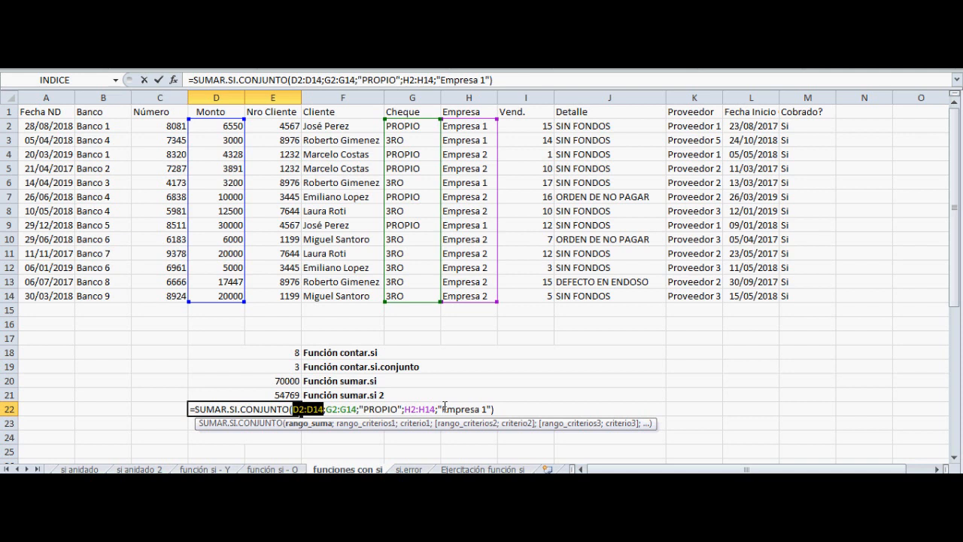
Examine the first criteria range G2:G14 and its criterion "PROPIO" in D22's SUMAR.SI.CONJUNTO formula
key(Right)
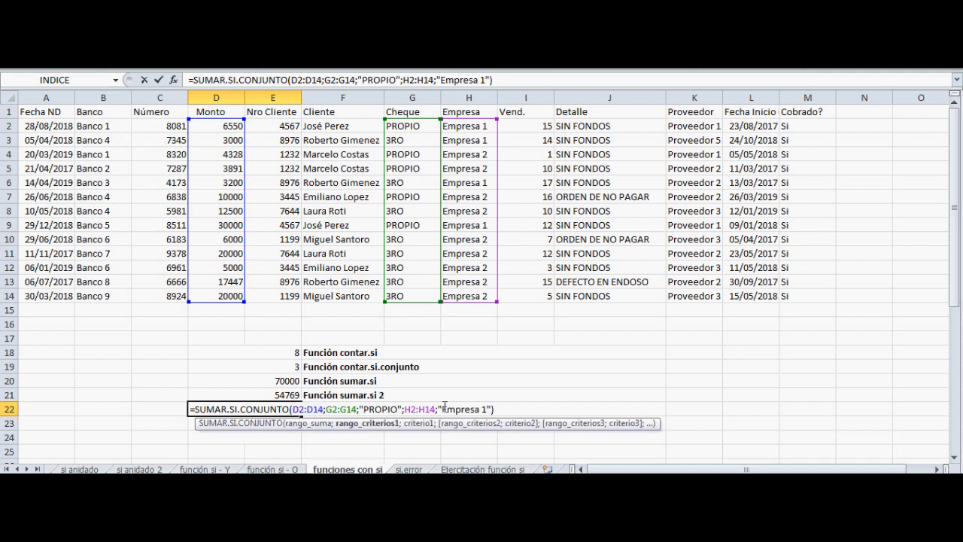
key(shift+Right)
key(shift+Right)
key(shift+Right)
key(shift+Right)
key(shift+Right)
key(shift+Right)
key(shift+Right)
key(Right)
key(shift+Right)
key(shift+Right)
key(shift+Right)
key(shift+Right)
key(shift+Right)
key(shift+Right)
key(shift+Right)
key(shift+Right)
key(shift+Right)
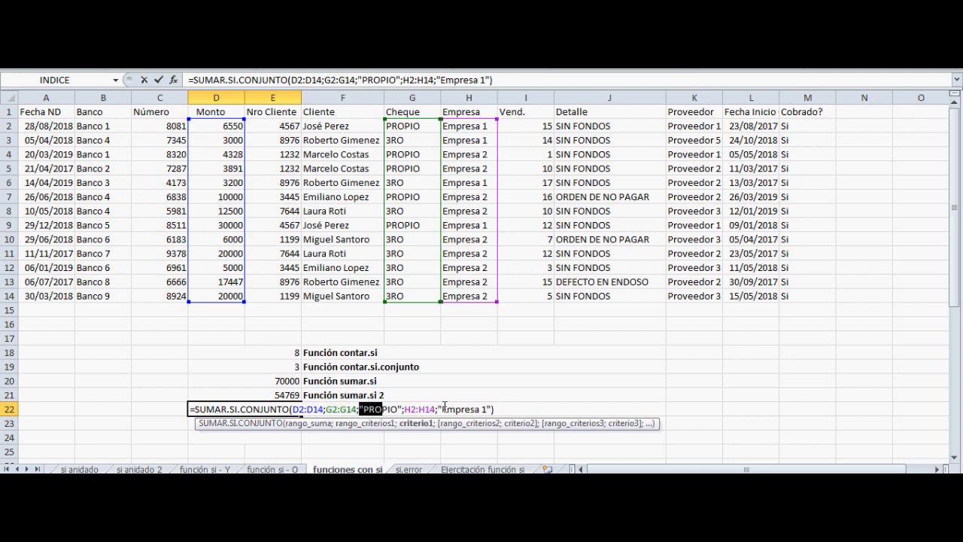
Walk through D22's remaining arguments up to the second criterion "Empresa 1", close the formula unedited and select D21
key(Left)
key(Left)
key(Left)
key(Left)
key(Left)
key(Left)
key(Left)
key(Left)
key(Left)
key(Left)
key(Left)
key(Left)
key(Left)
key(Left)
key(Right)
key(Right)
key(Right)
key(Right)
key(Right)
key(Right)
key(Right)
key(Right)
key(Right)
key(Right)
key(Right)
key(Right)
key(Right)
key(Right)
key(Right)
key(Right)
key(Right)
key(Right)
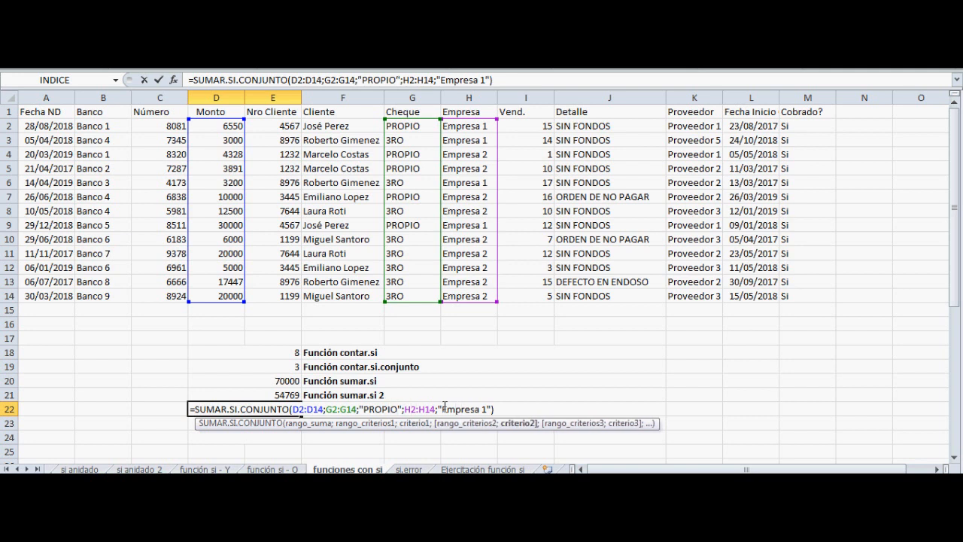
key(Return)
key(Up)
key(Up)
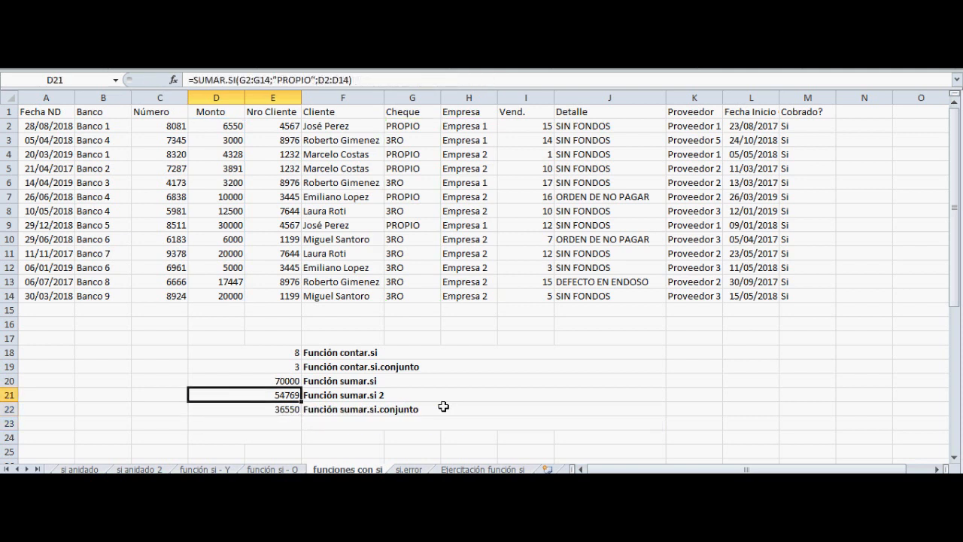
Reopen D22's formula, highlight its second pair H2:H14;"Empresa 1", then close it unedited and select D21
key(Down)
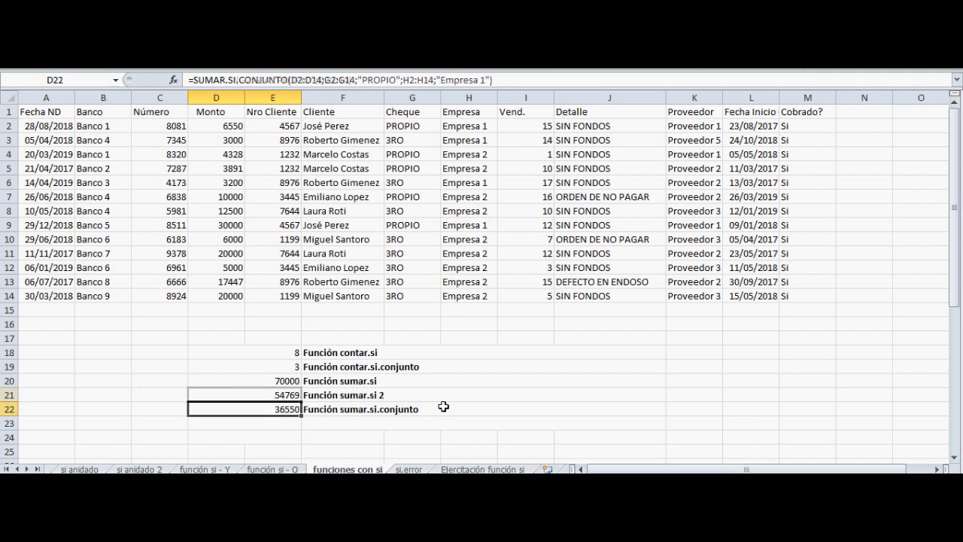
key(F2)
key(Left)
key(shift+Left)
key(shift+Left)
key(shift+Left)
key(shift+Left)
key(shift+Left)
key(shift+Left)
key(shift+Left)
key(shift+Left)
key(shift+Left)
key(shift+Left)
key(shift+Left)
key(shift+Left)
key(shift+Left)
key(shift+Left)
key(shift+Left)
key(shift+Left)
key(shift+Left)
key(shift+Left)
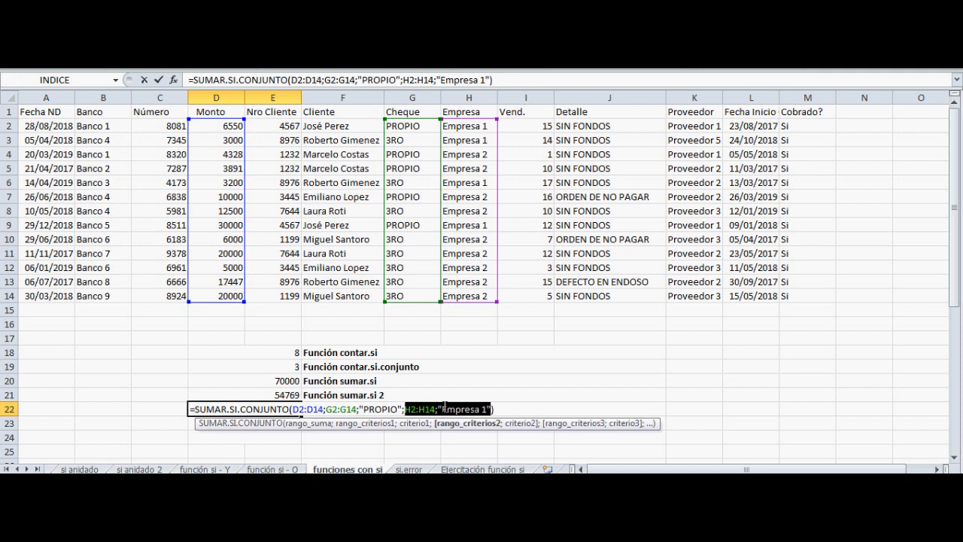
key(Return)
key(Up)
key(Up)
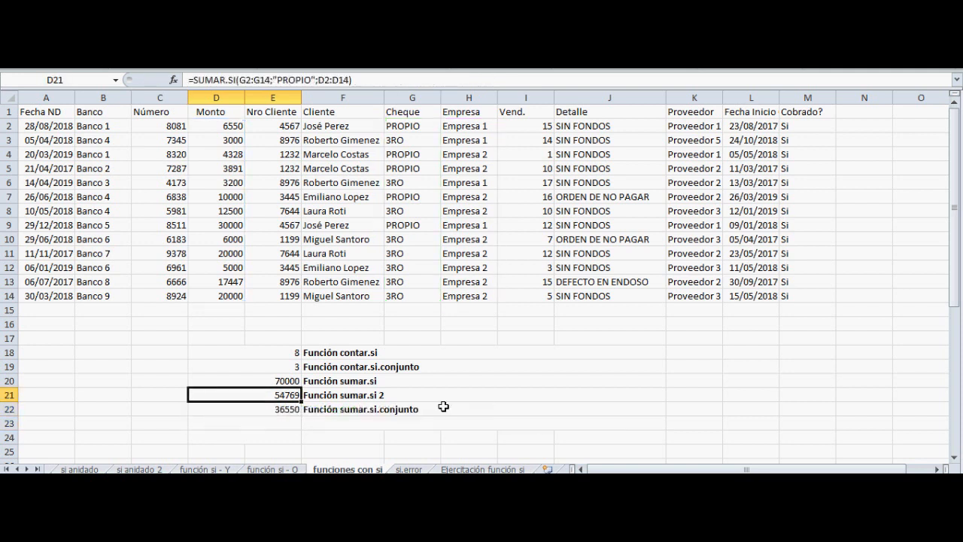
Review the single criterion "PROPIO" in D21's SUMAR.SI formula and close it without editing
key(F2)
key(Left)
key(Left)
key(Left)
key(Left)
key(Left)
key(Left)
key(Left)
key(Left)
key(Left)
key(Left)
key(Left)
key(Left)
key(Left)
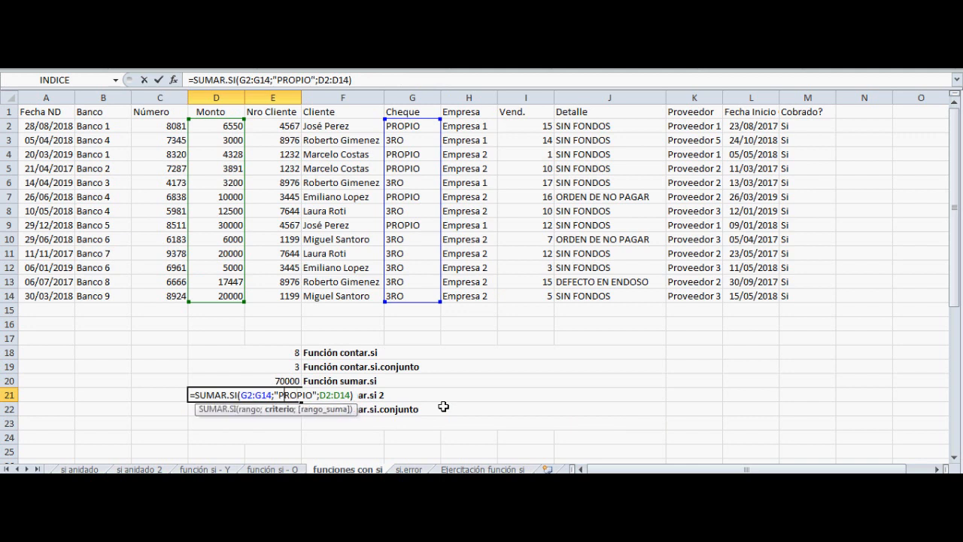
key(Return)
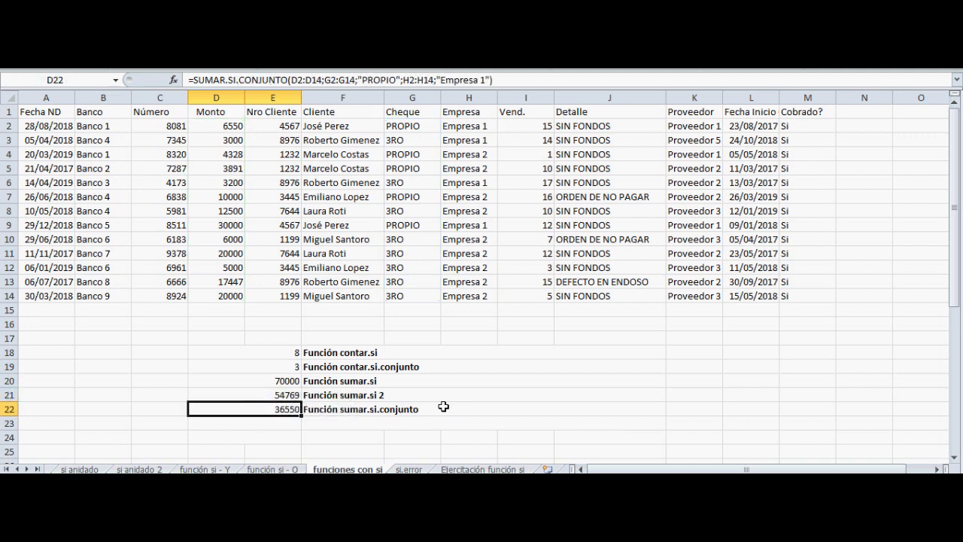
Highlight the additional pair H2:H14;"Empresa 1" in D22's formula once more, close it unedited and select D18
key(F2)
key(Left)
key(Left)
key(Left)
key(Left)
key(Left)
key(Left)
key(Left)
key(Left)
key(Left)
key(Left)
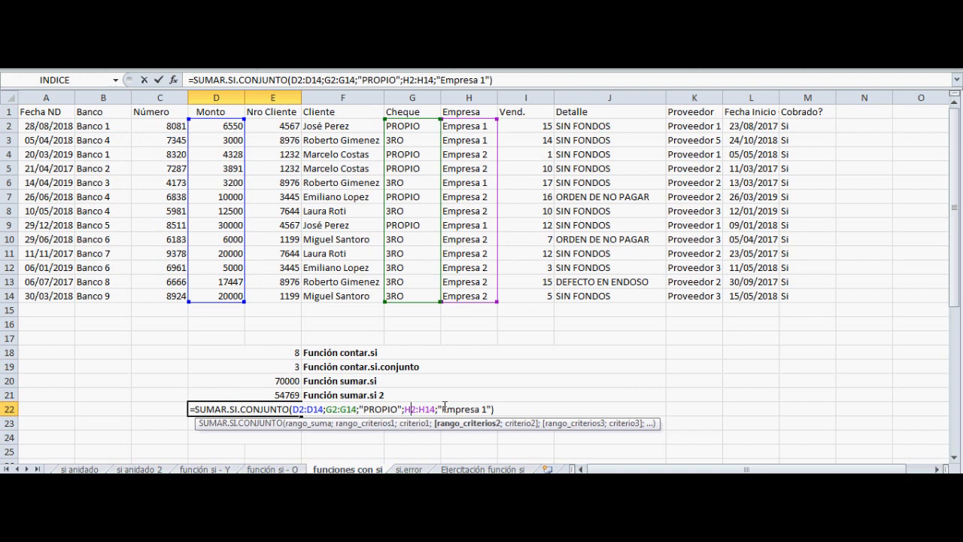
key(shift+Left)
key(shift+Left)
key(shift+Left)
key(shift+Left)
key(shift+Left)
key(shift+Left)
key(shift+Left)
key(shift+Right)
key(shift+Right)
key(shift+Right)
key(shift+Right)
key(shift+Right)
key(shift+Right)
key(shift+Right)
key(shift+Right)
key(shift+Right)
key(shift+Right)
key(shift+Right)
key(shift+Right)
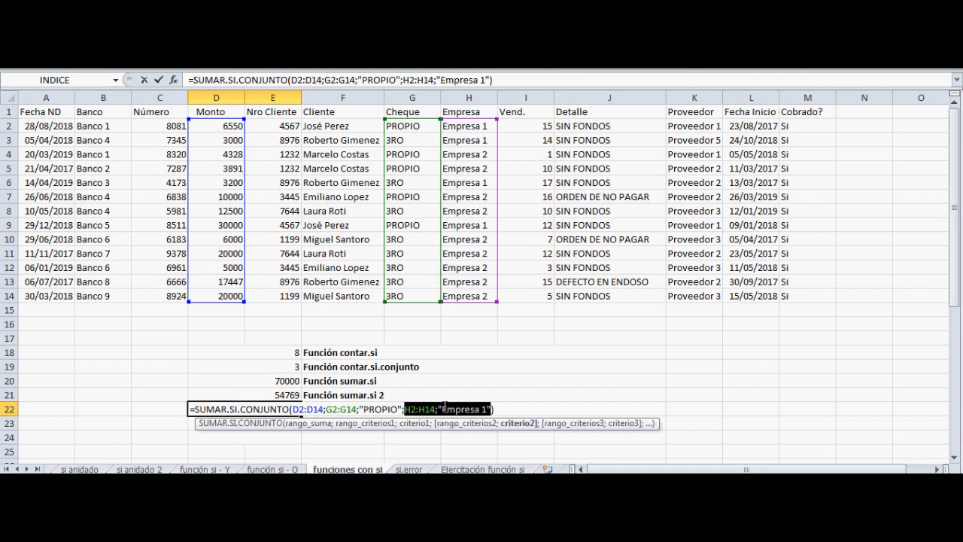
key(Return)
key(Up)
key(Up)
key(Up)
key(Up)
key(Up)
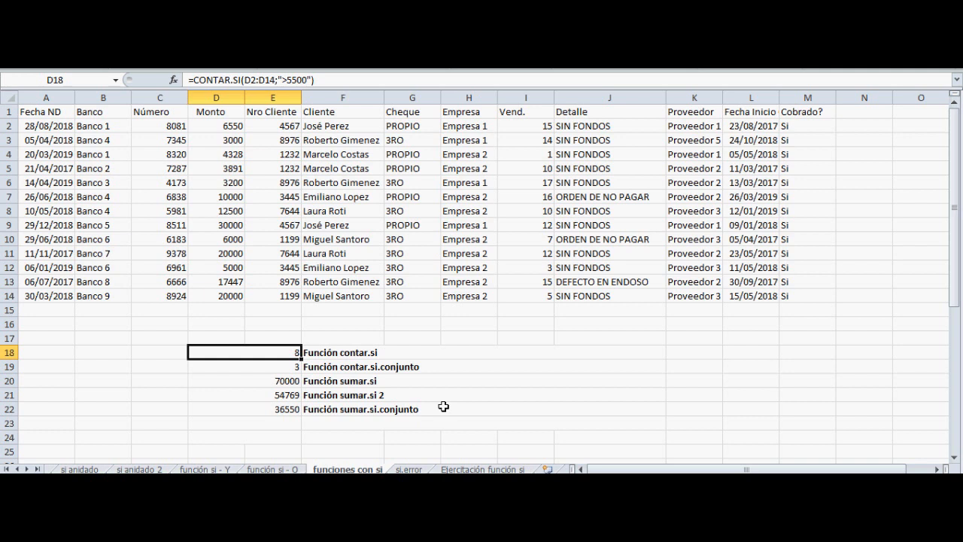
On the si.error sheet, remove the "No se encontró el código" argument from the SI.ERROR formula in D19
key(ctrl+Page_Down)
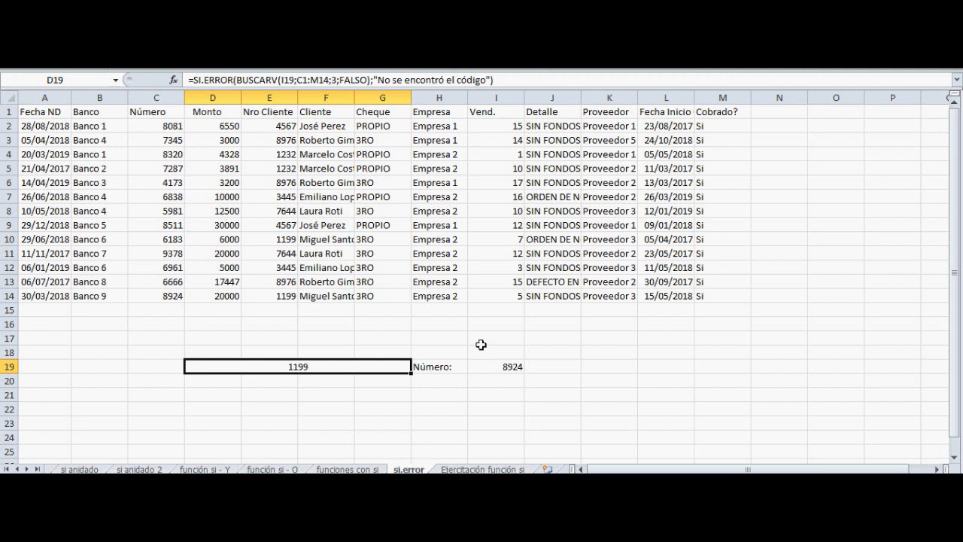
key(F2)
key(Left)
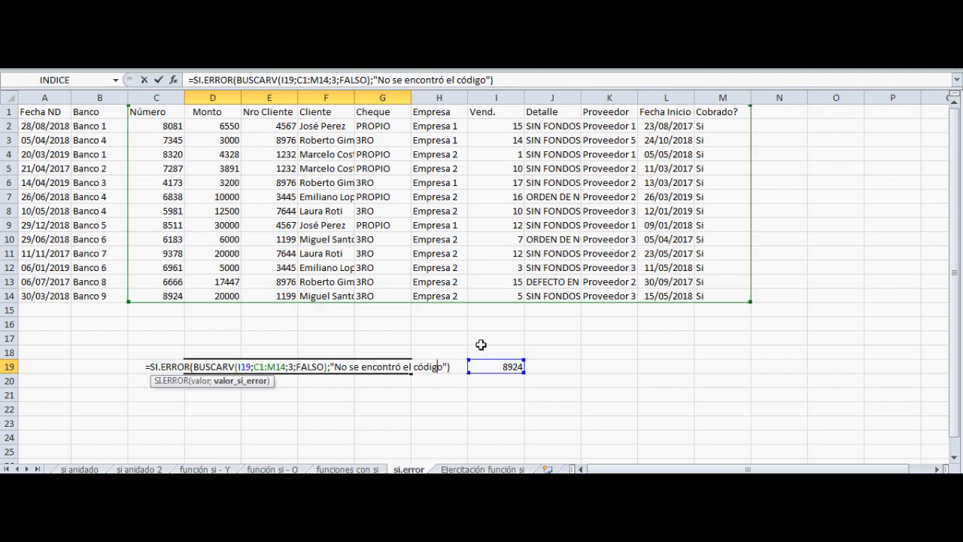
key(shift+Left)
key(shift+Left)
key(shift+Left)
key(shift+Left)
key(shift+Left)
key(shift+Left)
key(shift+Left)
key(shift+Left)
key(shift+Left)
key(shift+Left)
key(shift+Left)
key(shift+Left)
key(shift+Left)
key(shift+Left)
key(shift+Left)
key(shift+Left)
key(shift+Left)
key(shift+Left)
key(shift+Left)
key(shift+Left)
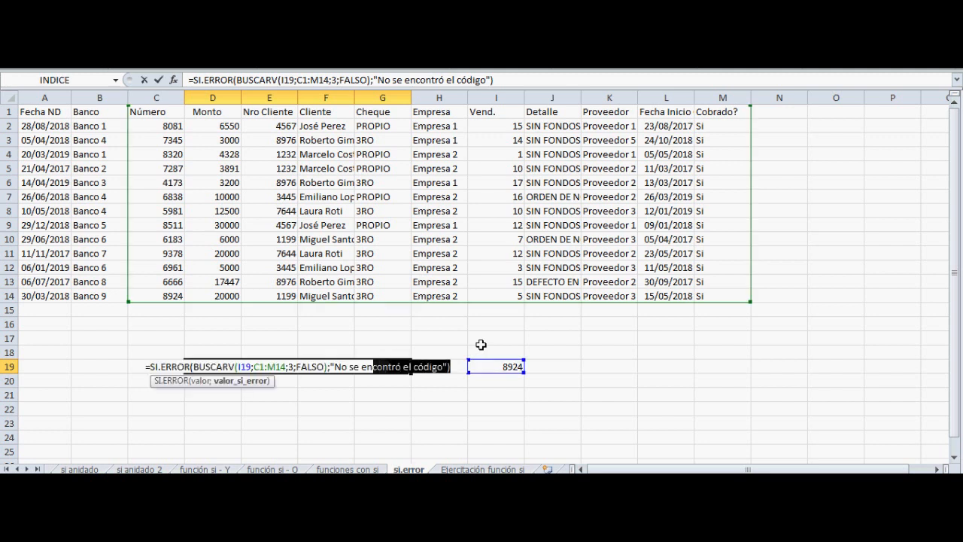
key(BackSpace)
key(BackSpace)
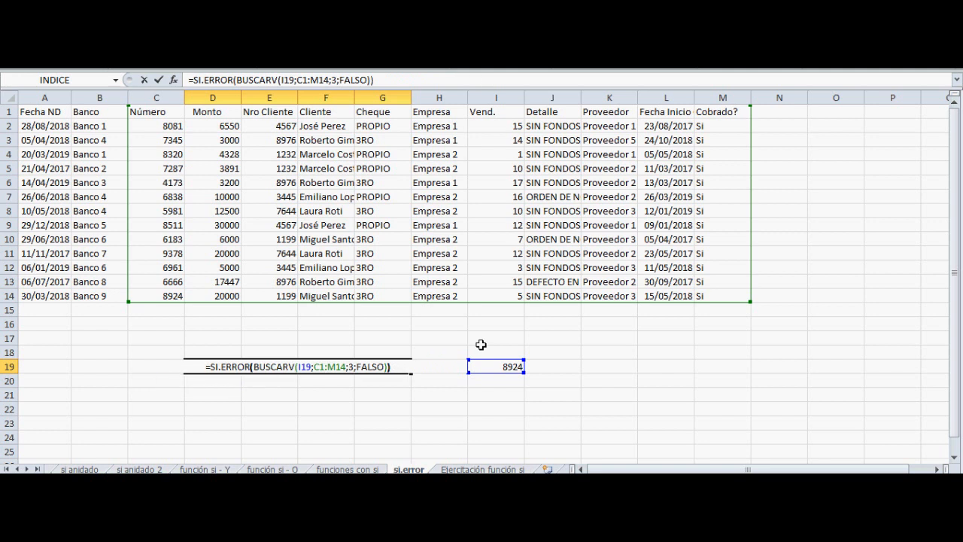
Strip the SI.ERROR wrapper from D19's formula and accept the proposed correction, leaving =BUSCARV(I19;C1:M14;3;FALSO)
key(Left)
key(Left)
key(Left)
key(Left)
key(Left)
key(Left)
key(Left)
key(Left)
key(Left)
key(Left)
key(Left)
key(Left)
key(Left)
key(Left)
key(Left)
key(Left)
key(Left)
key(Left)
key(Left)
key(Left)
key(Left)
key(Left)
key(Left)
key(Left)
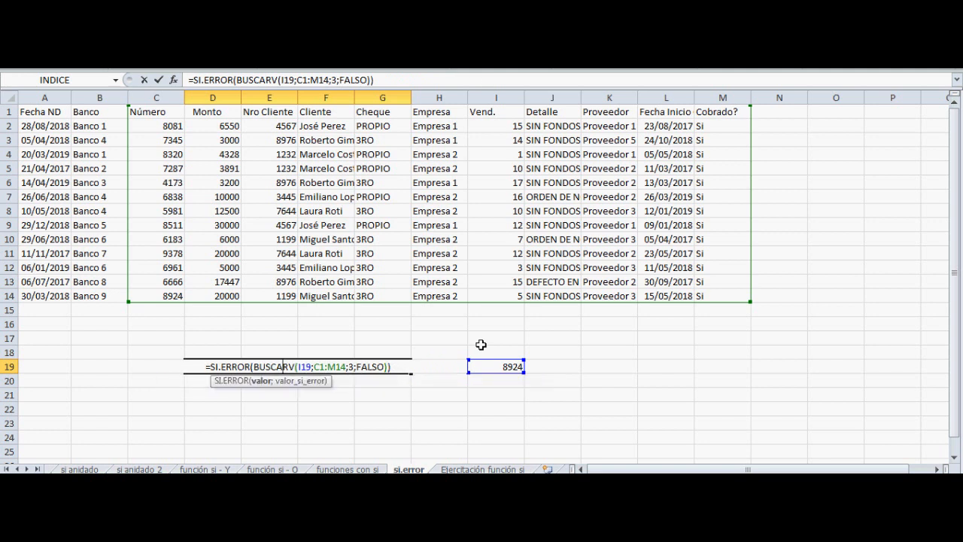
key(BackSpace)
key(BackSpace)
key(BackSpace)
key(BackSpace)
key(BackSpace)
key(BackSpace)
key(BackSpace)
key(BackSpace)
key(BackSpace)
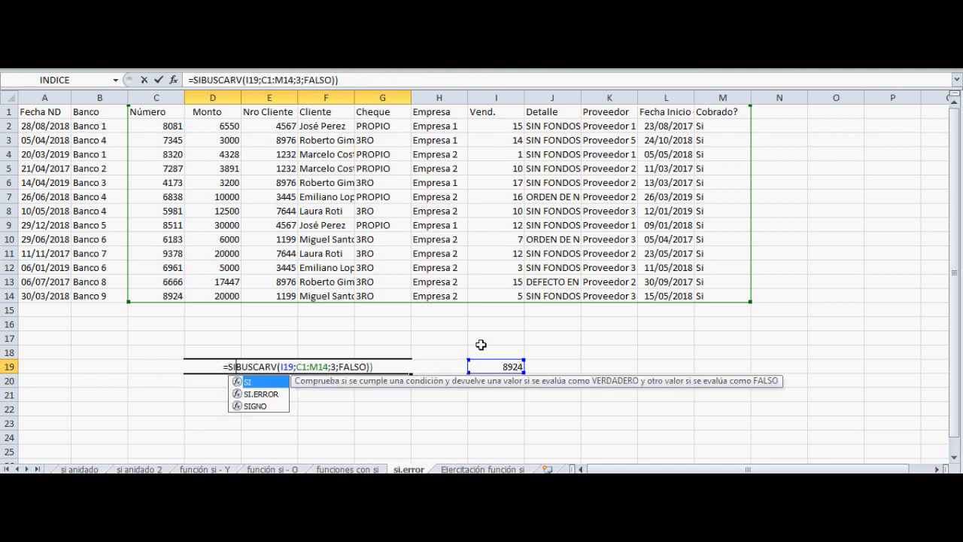
key(Return)
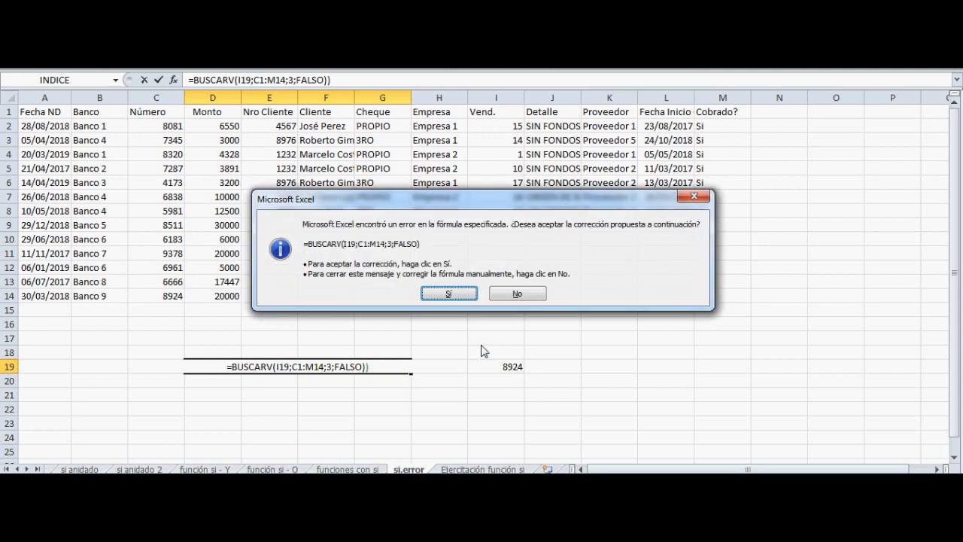
key(Return)
Review the BUSCARV formula in D19, close it without editing and reselect the cell
key(Up)
key(F2)
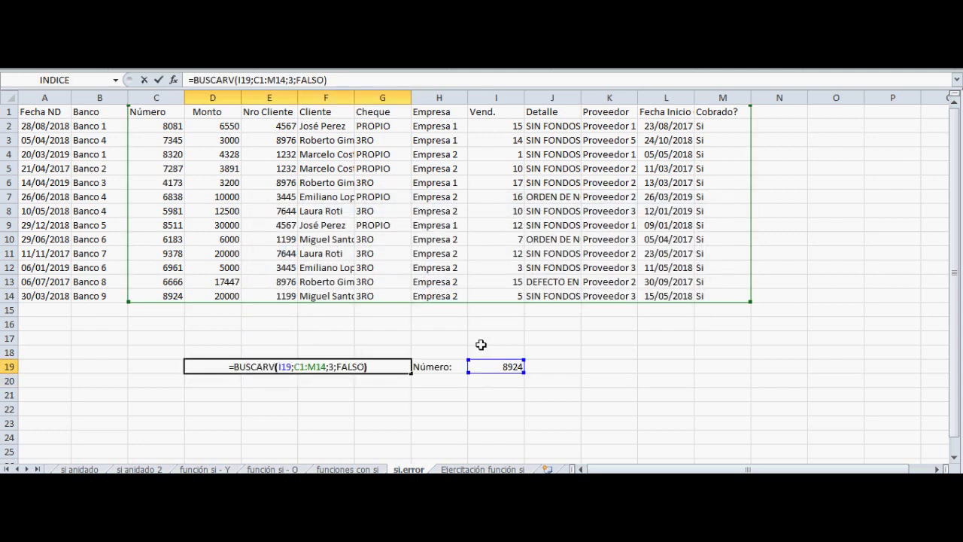
key(Left)
key(Left)
key(Left)
key(Left)
key(Left)
key(Left)
key(Left)
key(Left)
key(Left)
key(Left)
key(Return)
key(Up)
key(Right)
key(Left)
Reopen D19's BUSCARV formula, highlight its FALSO argument, then close it unedited and reselect D19
key(F2)
key(Left)
key(Left)
key(Left)
Set the lookup number in I19 to 1111 and select the BUSCARV result in D19
key(Left)
key(Left)
key(Left)
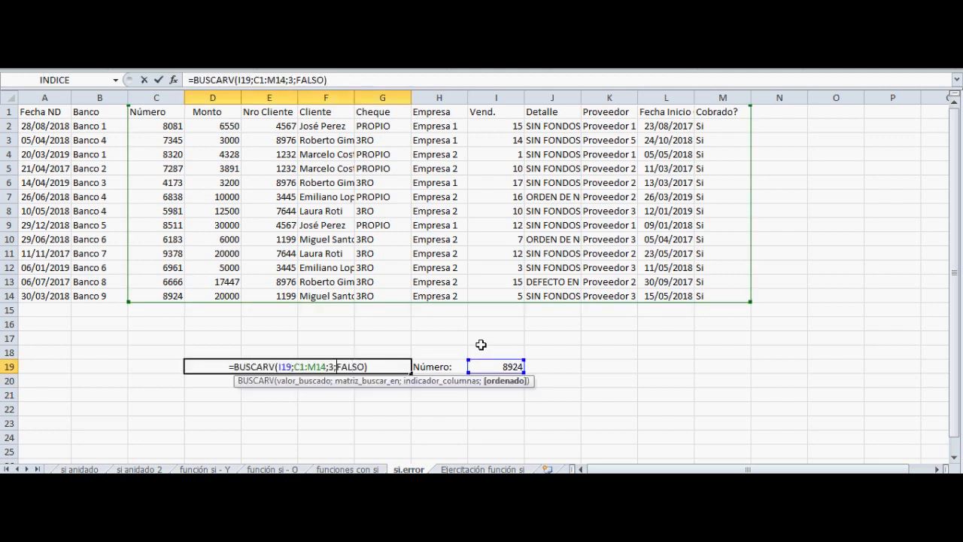
key(shift+Right)
key(shift+Right)
key(shift+Right)
key(shift+Right)
key(shift+Right)
key(Return)
key(Up)
key(Left)
key(Left)
key(Right)
key(Right)
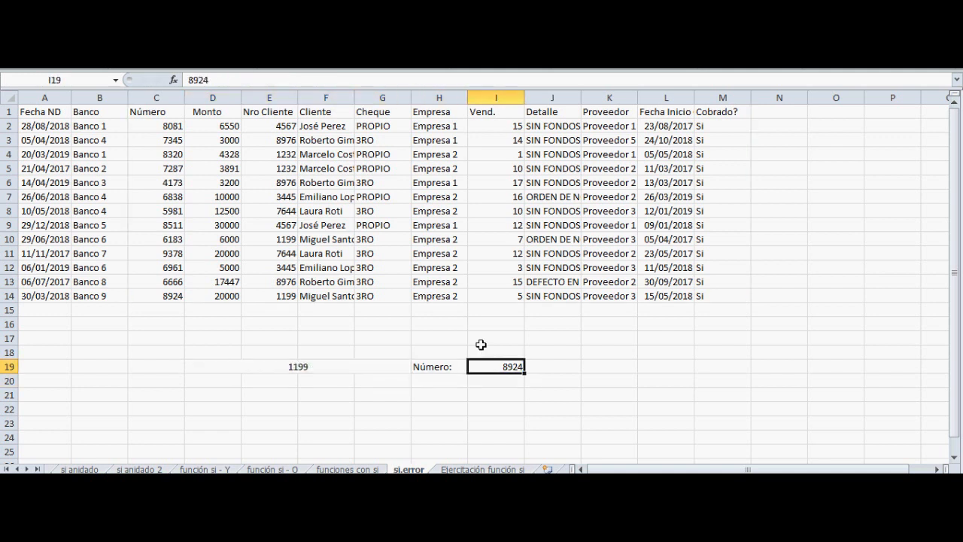
text(11)
key(Return)
key(Left)
key(Left)
key(Up)
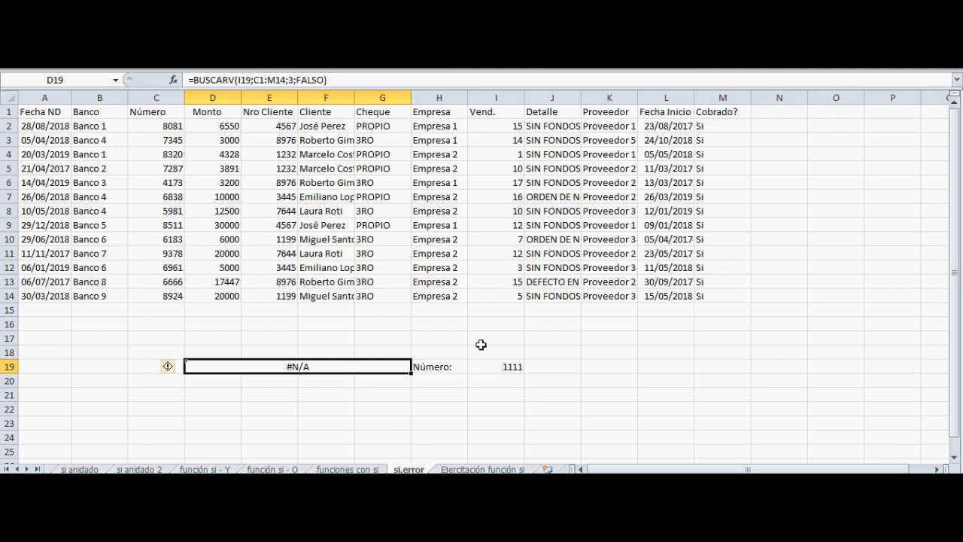
Set the lookup number in I19 to 5981 and select the BUSCARV result in D19
key(Right)
key(Right)
text(5981)
key(Return)
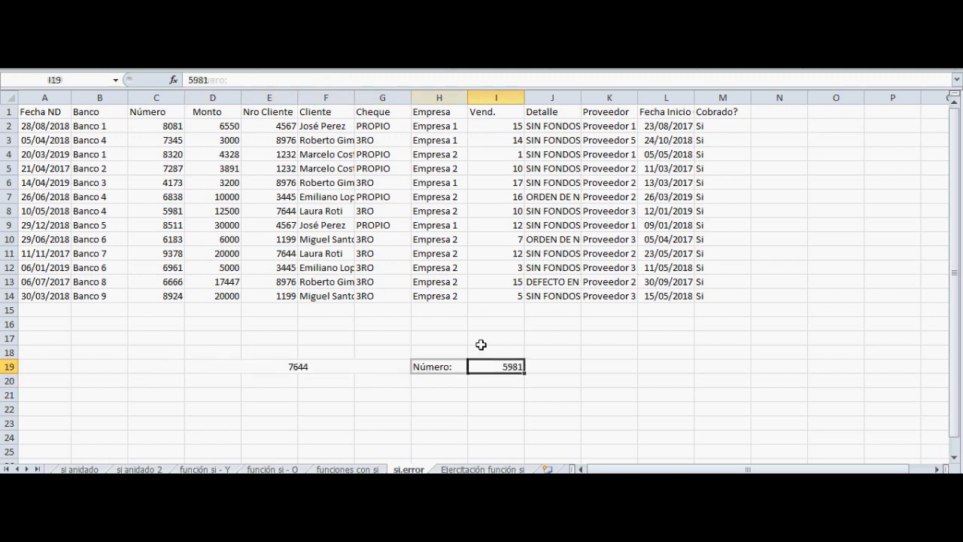
key(Left)
key(Left)
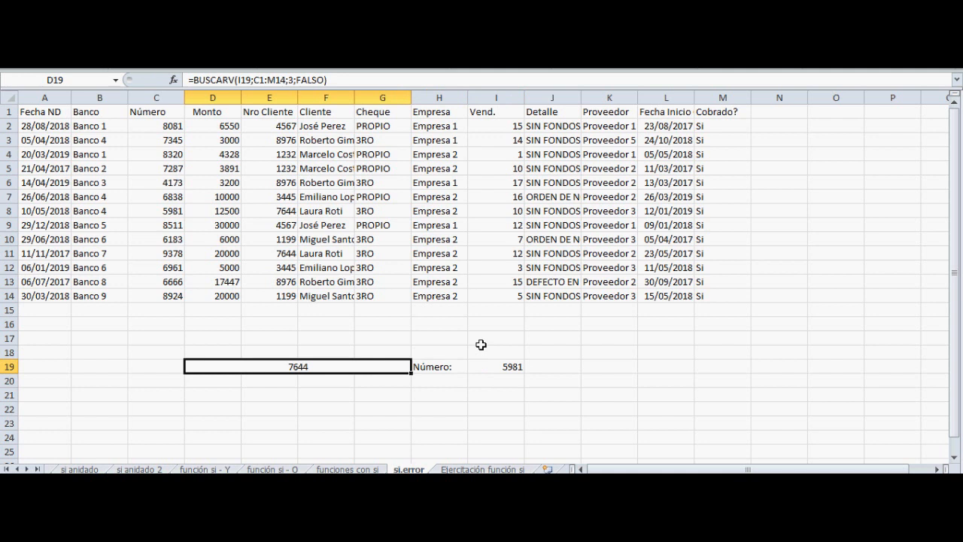
Open D19's BUSCARV formula to examine its lookup value and table range arguments, then close it unedited and reselect D19
key(Right)
key(Left)
key(F2)
key(Left)
key(Left)
key(Left)
key(Left)
key(Left)
key(Left)
key(Left)
key(Left)
key(Left)
key(Left)
key(Left)
key(Left)
key(Left)
key(Left)
key(Left)
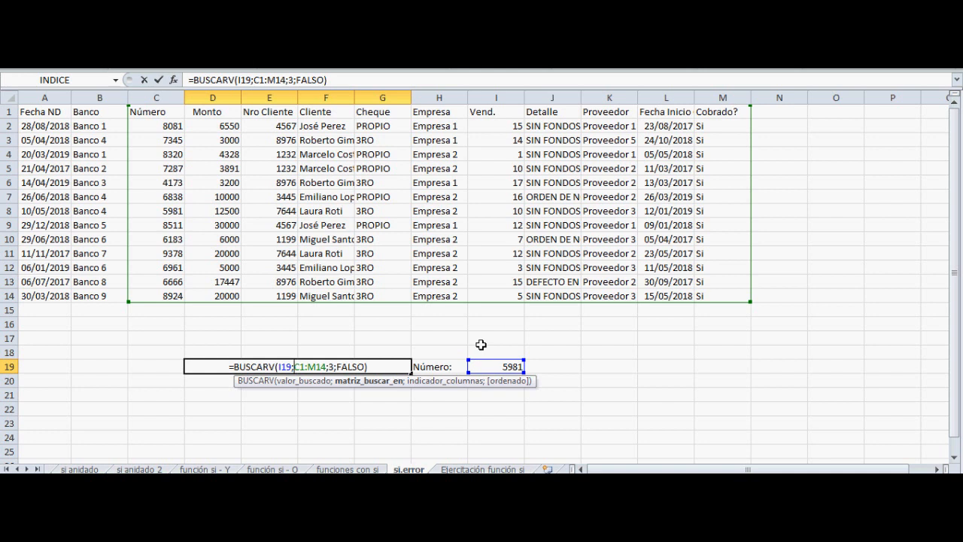
key(Return)
key(Up)
Change the lookup number in I19 to 1111 and return to the formula cell D19
key(Right)
key(Right)
text(1111)
key(Return)
key(Left)
key(Left)
key(Up)
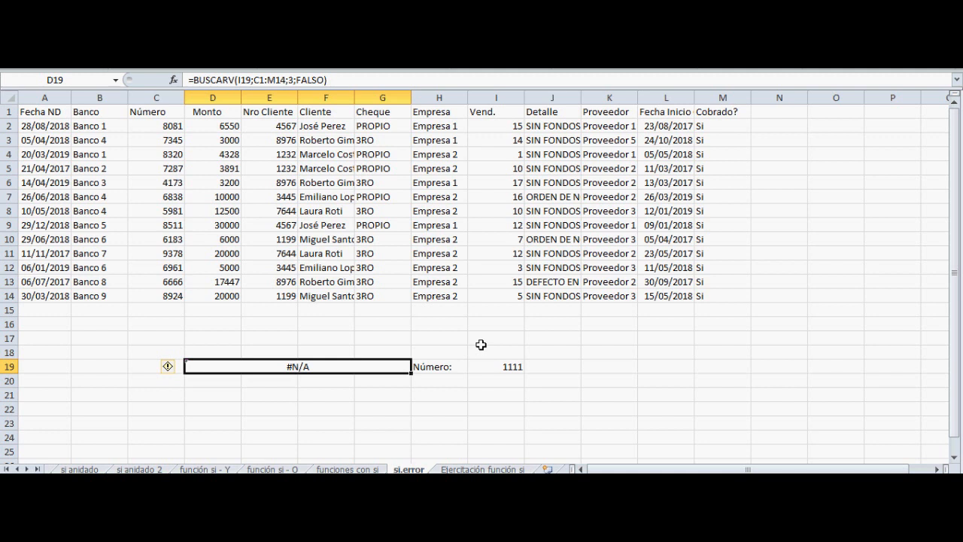
Edit D19's formula to insert SI.ERROR with an opening parenthesis before BUSCARV
key(F2)
key(Left)
key(Left)
key(Left)
key(Left)
key(Left)
key(Left)
key(Left)
key(Left)
key(Left)
key(Left)
key(Left)
key(Left)
key(Left)
key(Left)
key(Left)
key(Left)
key(Left)
key(Left)
key(Left)
key(Left)
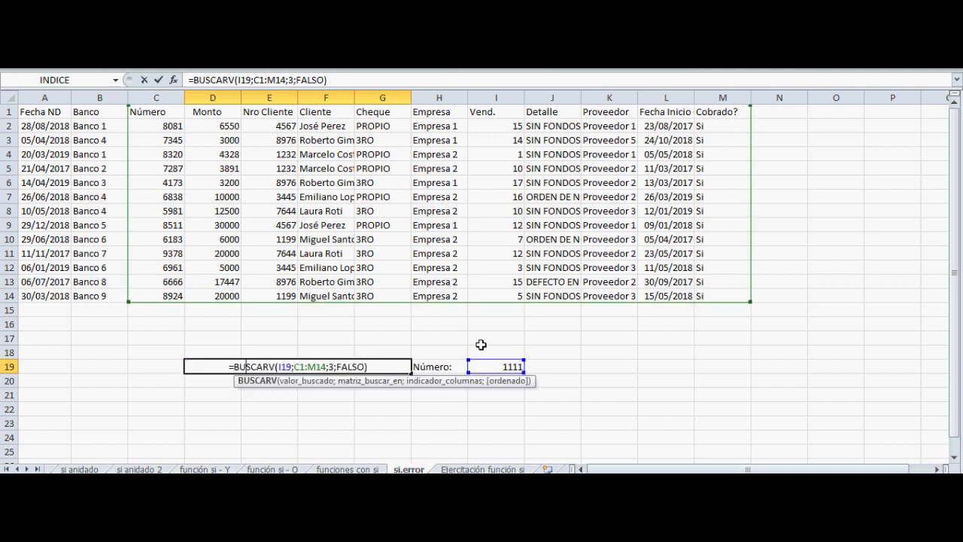
key(Left)
key(Left)
text(si.error)
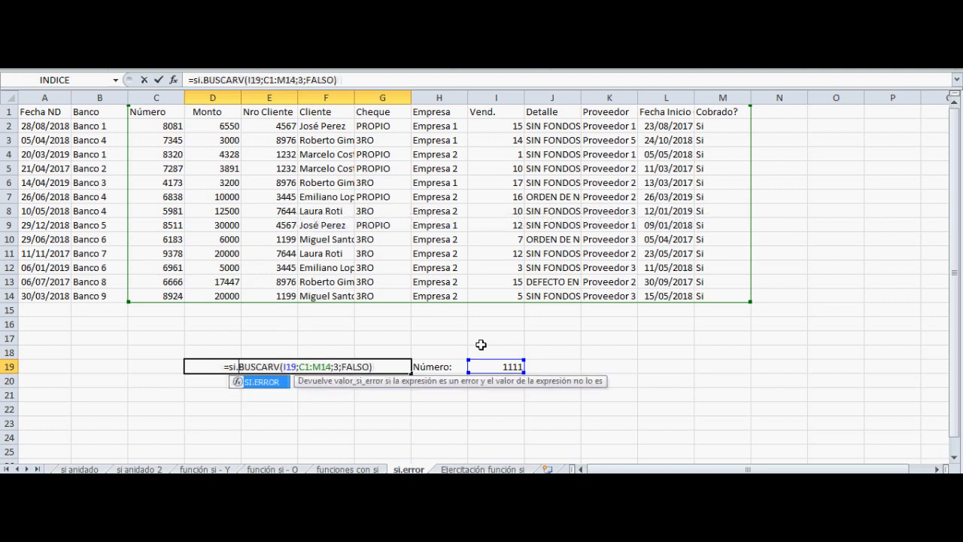
text(()
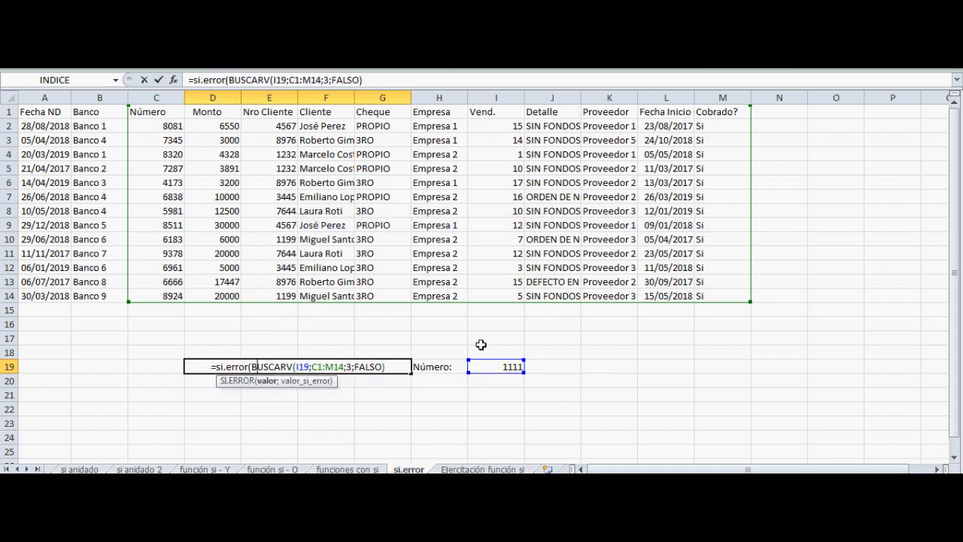
Complete the SI.ERROR formula in D19 with "El código es incorrecto" as the value_if_error argument after BUSCARV, and confirm it
key(Right)
key(Right)
key(Right)
key(Right)
key(Right)
key(Right)
key(Right)
key(Right)
key(Right)
key(Right)
key(Right)
key(Right)
key(Right)
key(Right)
key(Right)
key(Right)
key(Right)
key(Right)
key(Right)
key(Right)
key(Right)
key(Right)
key(Right)
key(Right)
key(Right)
key(Right)
key(Right)
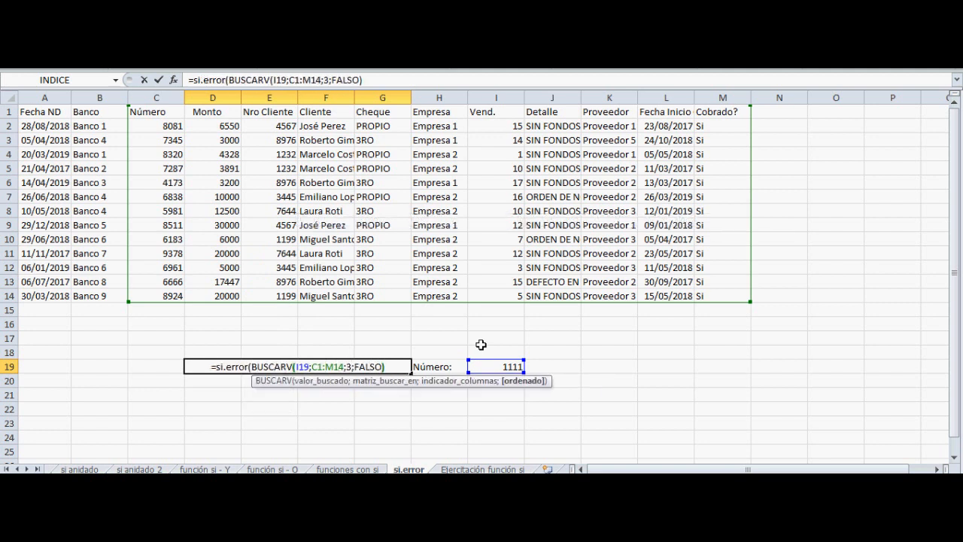
text(;)
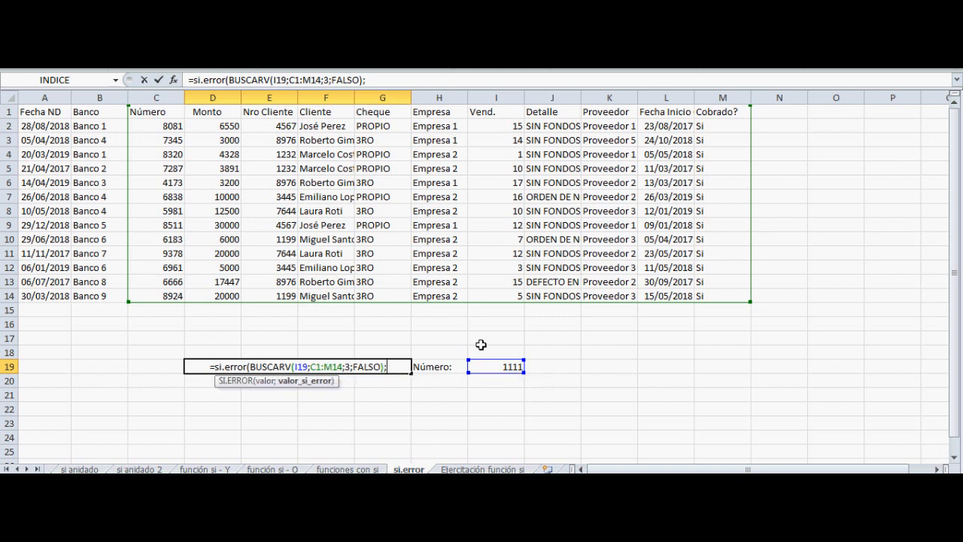
text(")
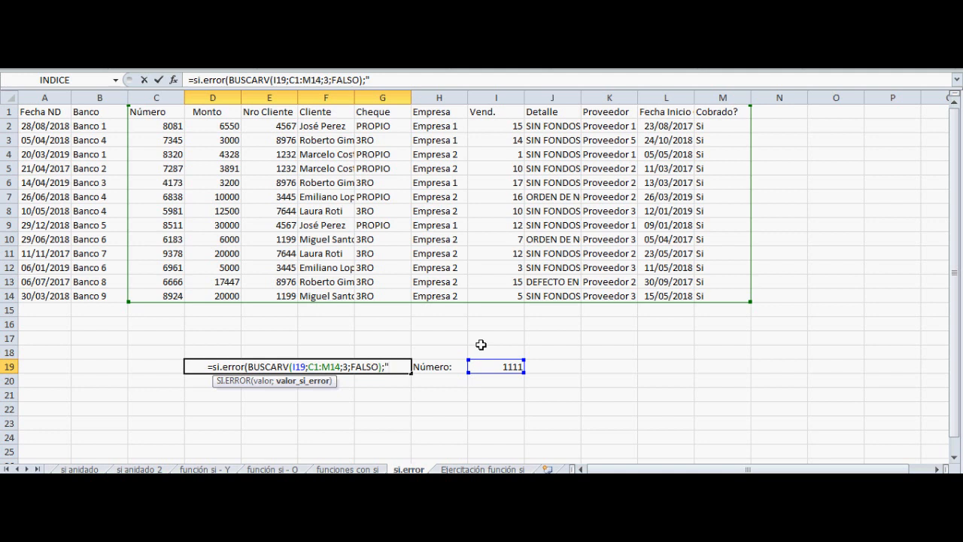
text(El c)
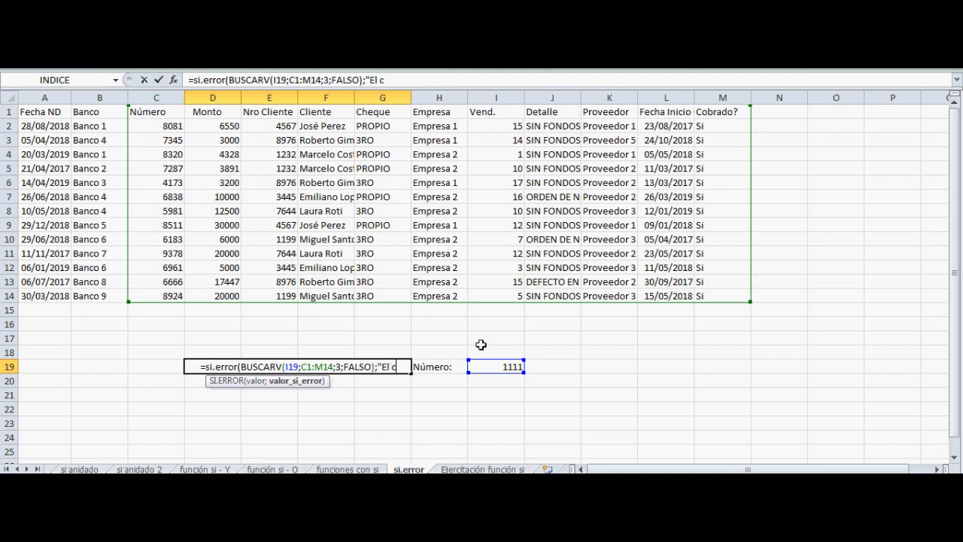
text(ódigo es inc)
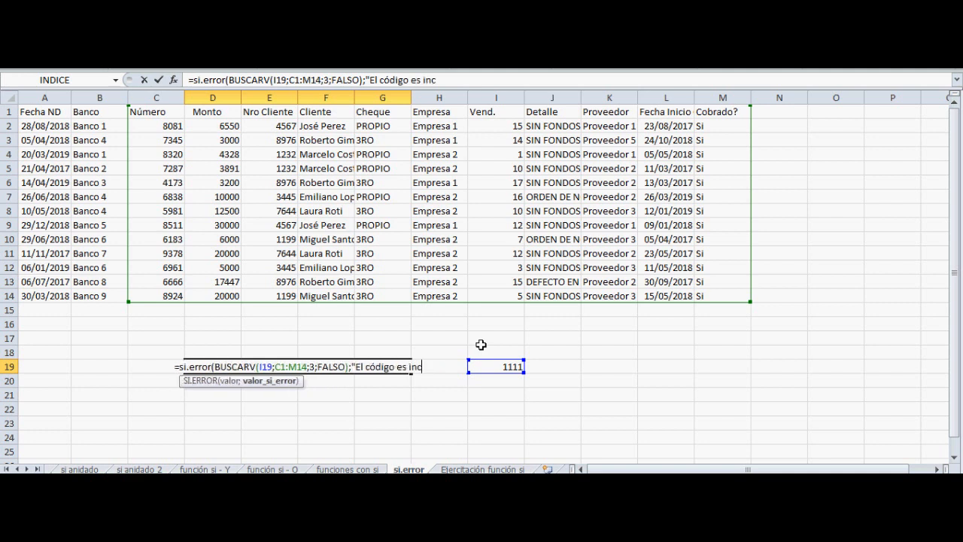
text(orrecto"))
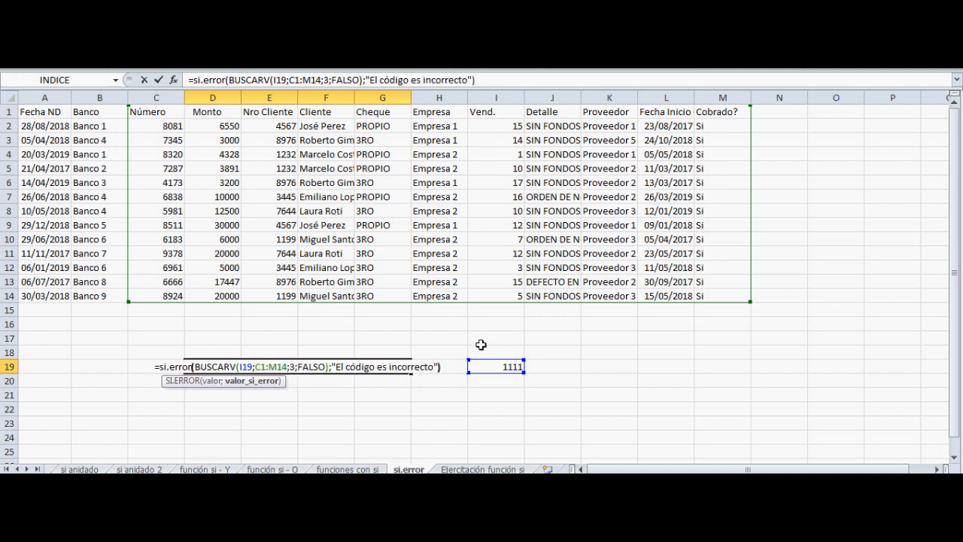
key(Return)
key(Up)
Test the SI.ERROR formula by setting the lookup number in I19 to 8081
key(Left)
key(Right)
key(Right)
key(Right)
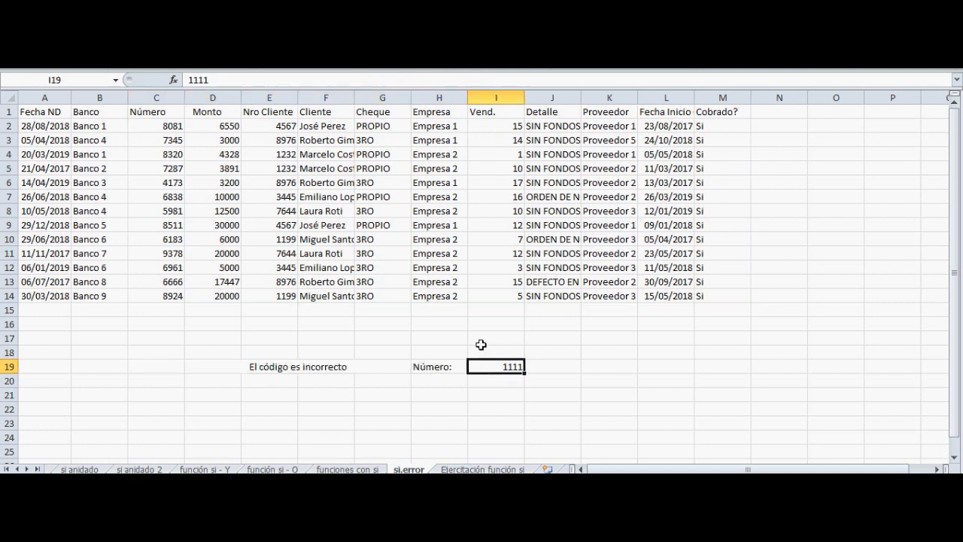
text(8081)
key(Return)
key(Up)
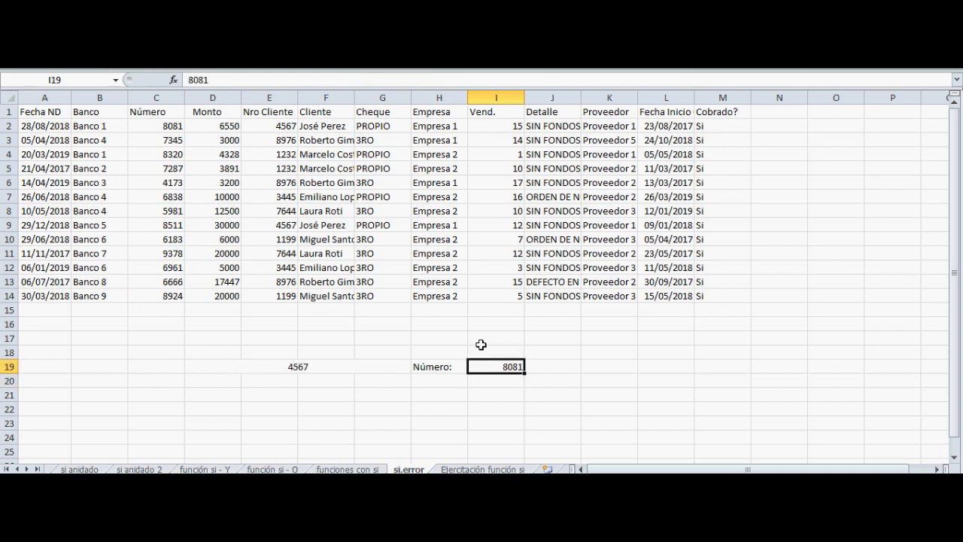
Set the lookup number in I19 to 4444 and reselect the cell
text(4444)
key(Return)
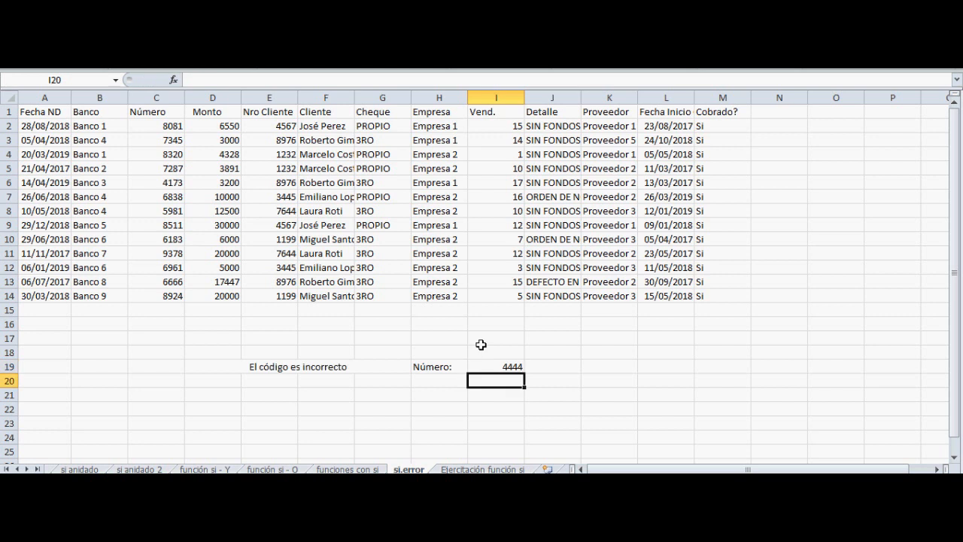
key(Up)
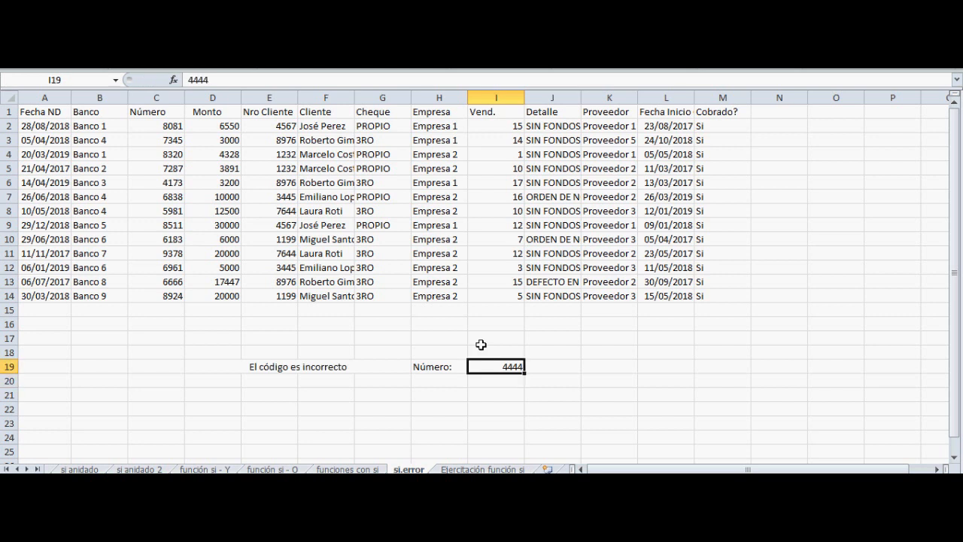
Review the complete SI.ERROR and BUSCARV formula in D19 in edit mode, closing it unedited and reselecting the cell
key(Left)
key(Left)
key(Right)
key(Right)
key(Left)
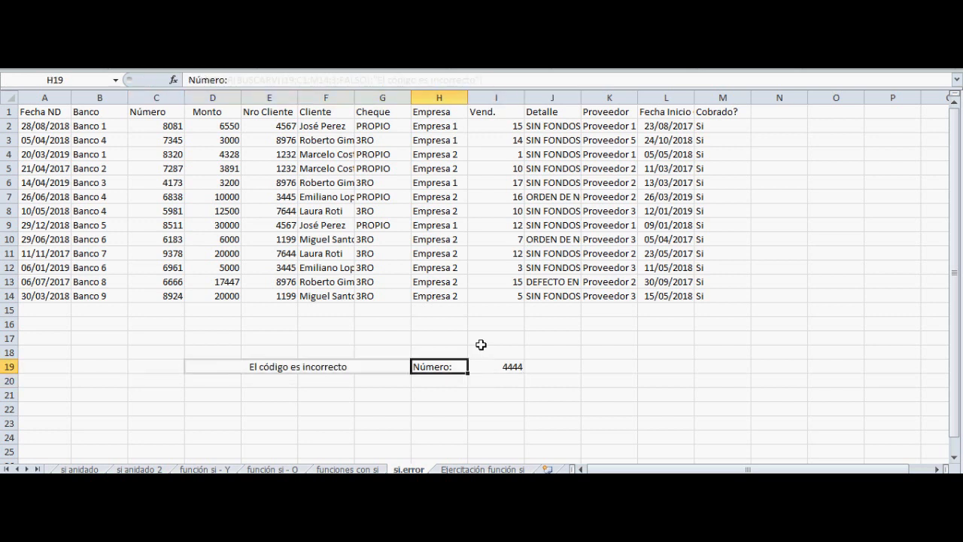
key(Left)
key(F2)
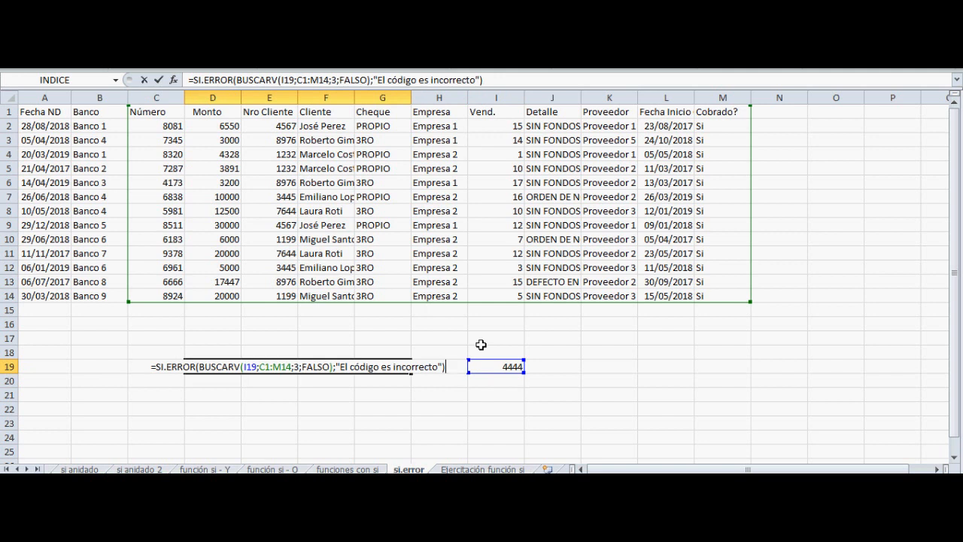
key(Return)
key(Up)
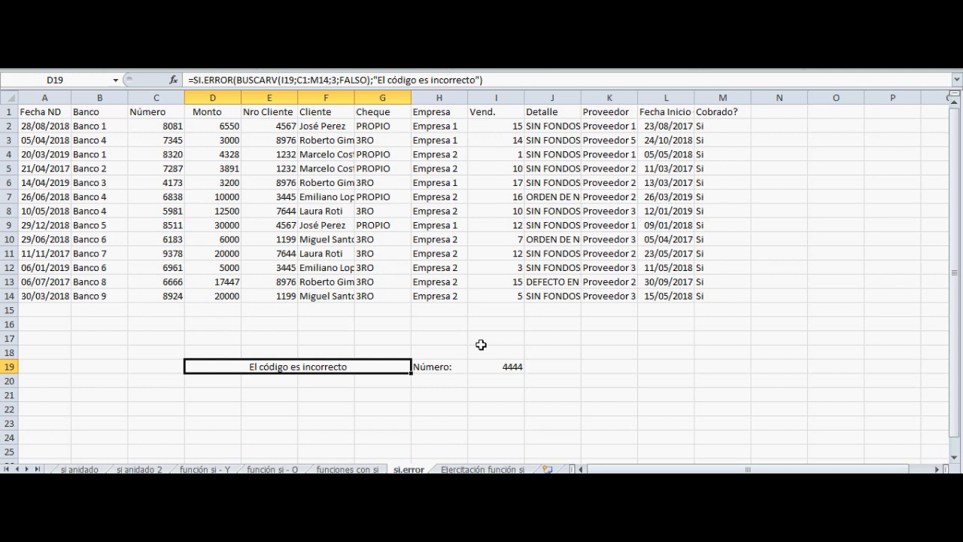
key(F2)
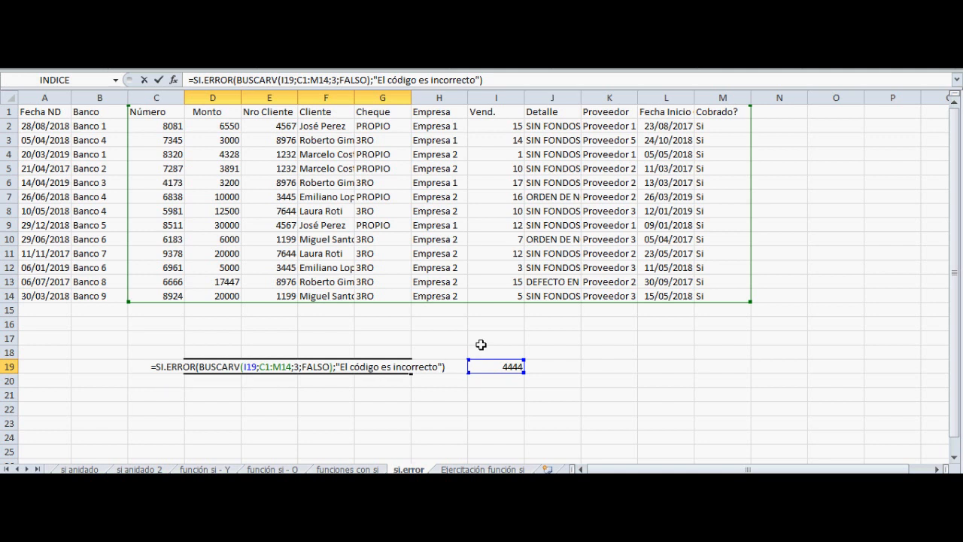
key(Return)
key(Up)
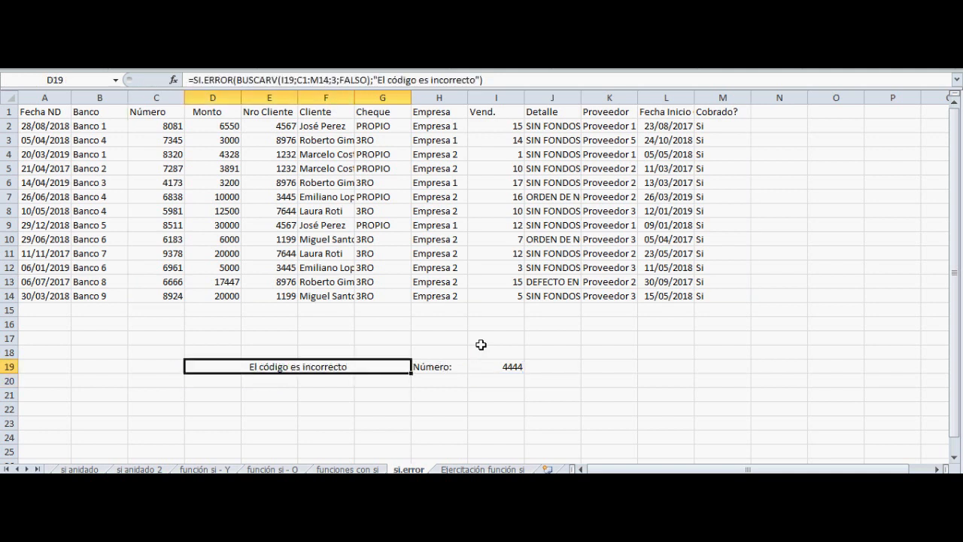
Switch to the Ejercitación función si sheet and select the exercise 2 statement in C9
key(ctrl+Page_Down)
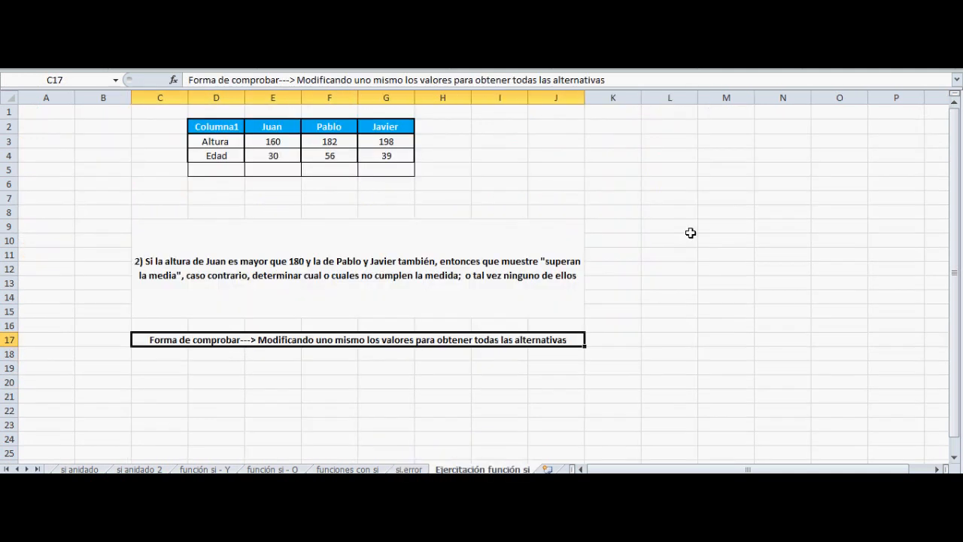
key(Up)
key(Up)
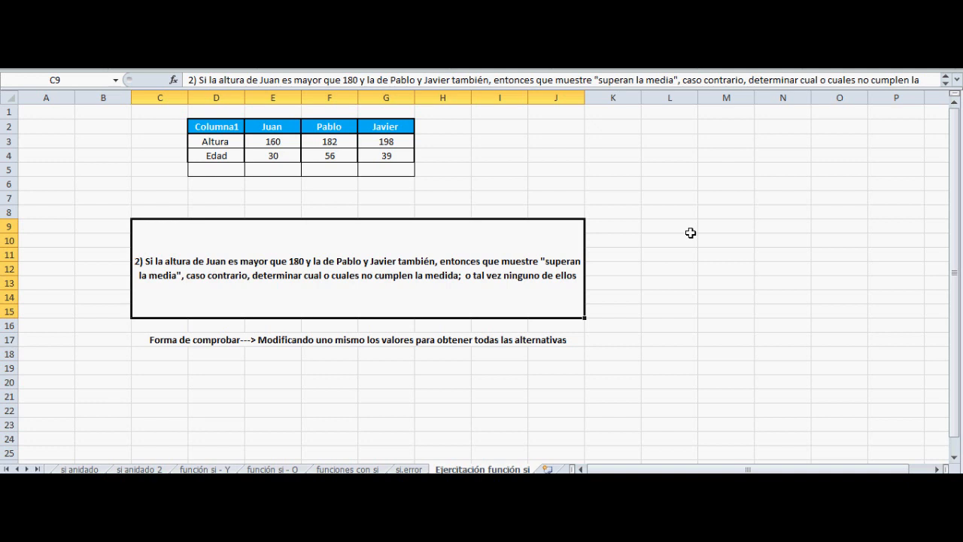
Examine the checking instruction in C17 below exercise 2, and go to the first height value in E3
key(Down)
key(Down)
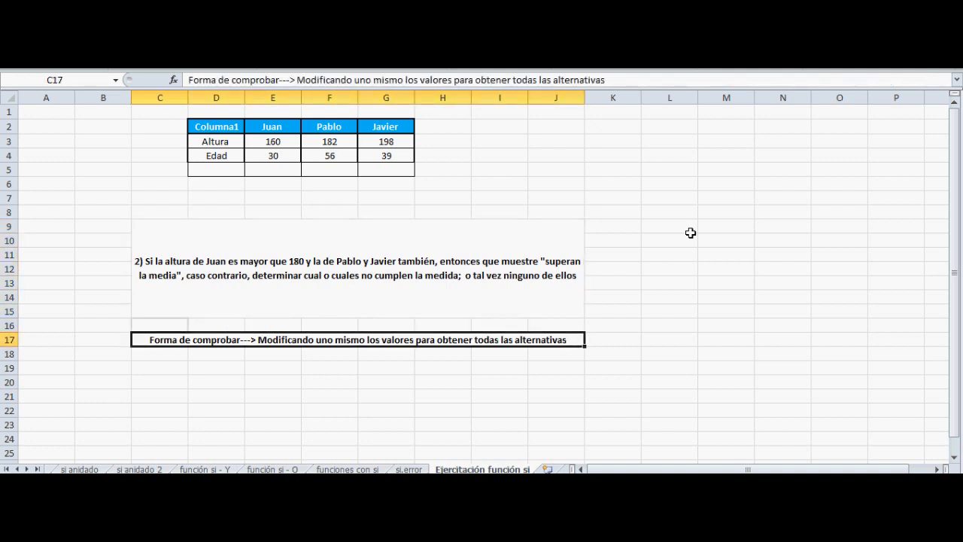
key(Up)
key(Up)
key(Up)
key(Up)
key(Up)
key(Up)
key(Up)
key(Up)
key(Right)
Examine the Altura values in row 3 against the exercise 2 conditions, going from E3 through F3 to G3
key(Right)
key(Right)
key(Right)
key(Right)
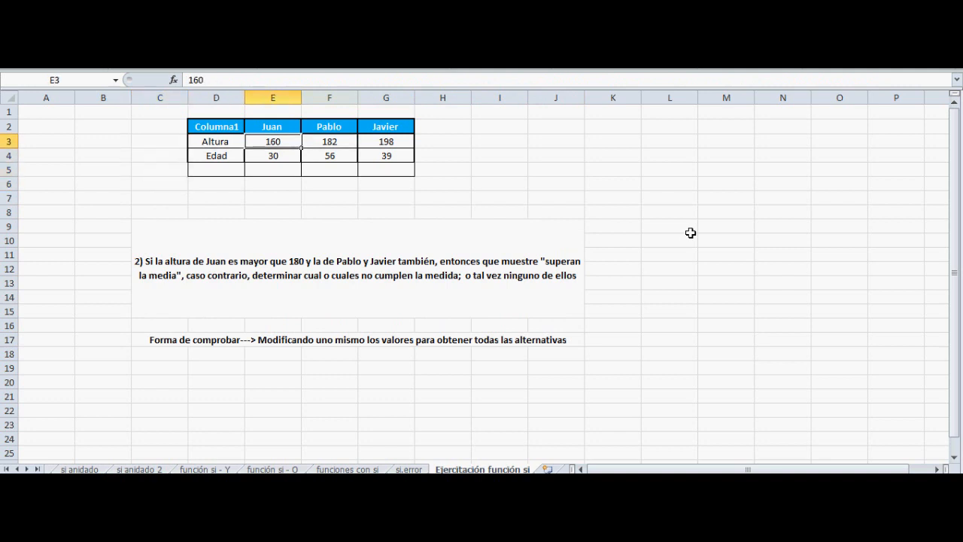
key(Left)
key(Left)
key(Left)
key(Left)
key(Right)
key(Right)
key(Right)
key(Left)
key(Left)
key(Down)
key(Down)
key(Down)
key(Down)
key(Down)
key(Up)
key(Up)
key(Up)
key(Up)
key(Up)
key(Right)
key(Right)
key(Left)
key(Left)
key(Right)
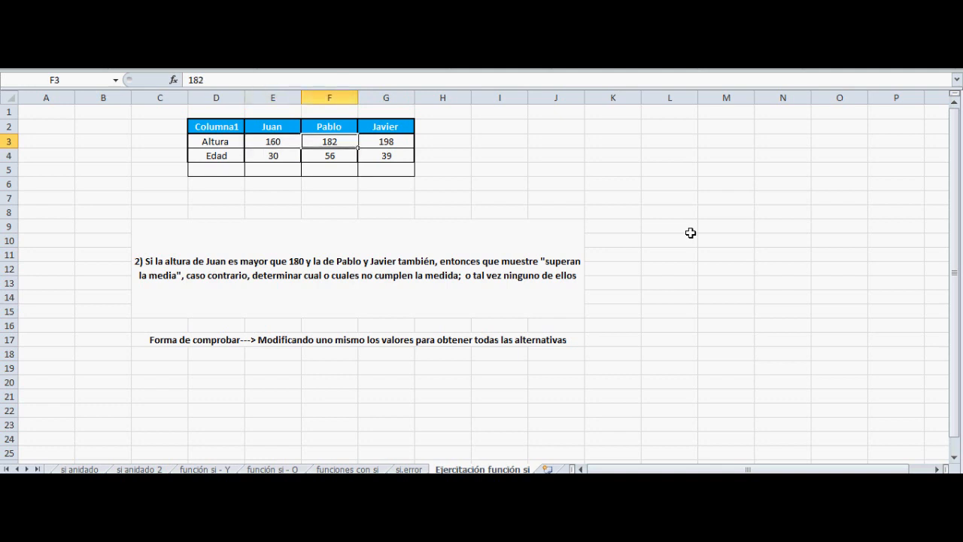
key(Right)
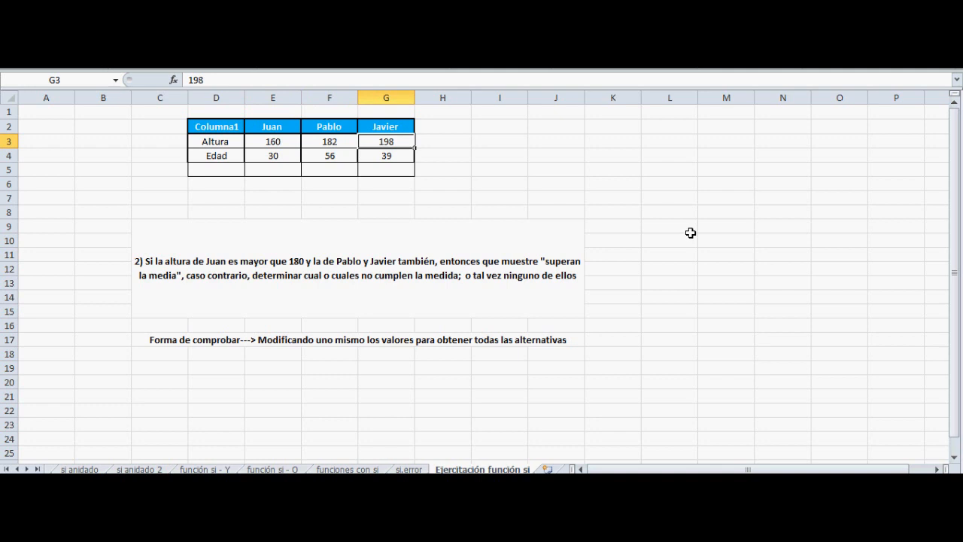
Return to the Forma de comprobar instruction in C17 to review how the exercise is checked
key(Down)
key(Down)
key(Down)
key(Down)
key(Down)
key(Down)
key(Down)
key(Down)
key(Down)
key(Down)
key(Down)
key(Down)
key(Down)
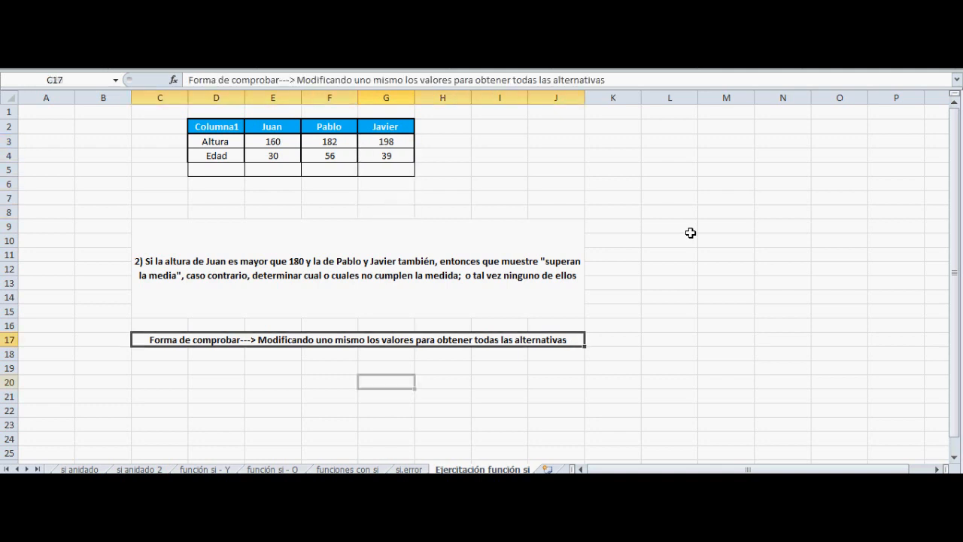
key(Up)
key(Up)
key(Up)
key(Up)
key(Up)
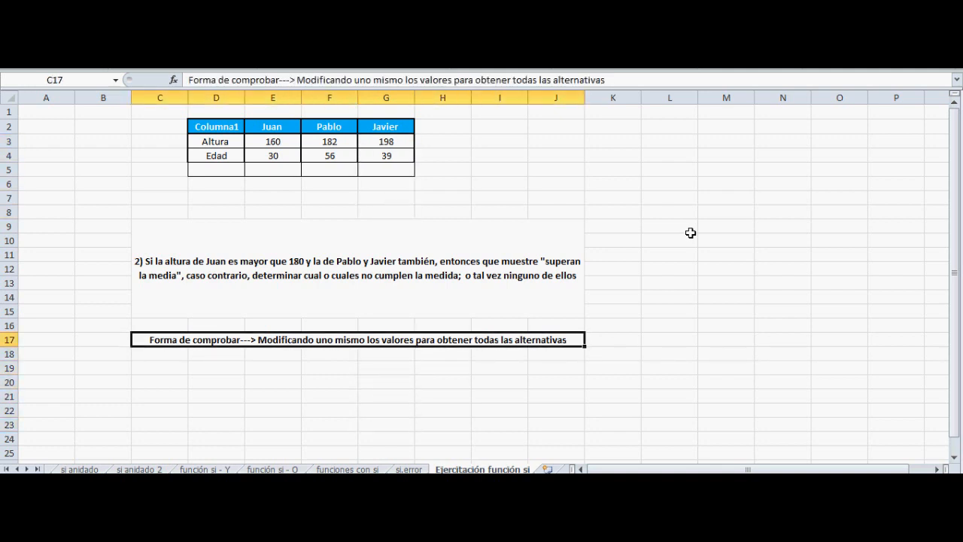